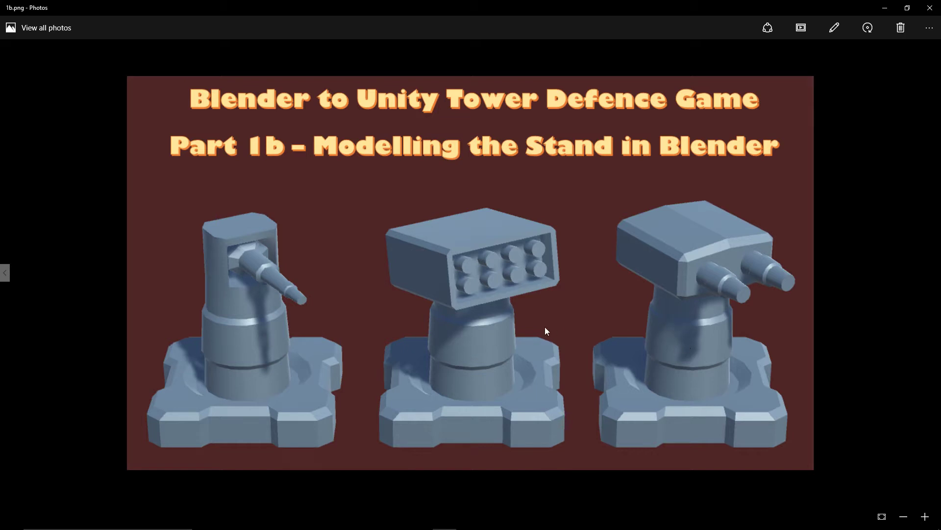
Switch from Windows Photos to Blender with turrets_all.blend open
key(alt+Tab)
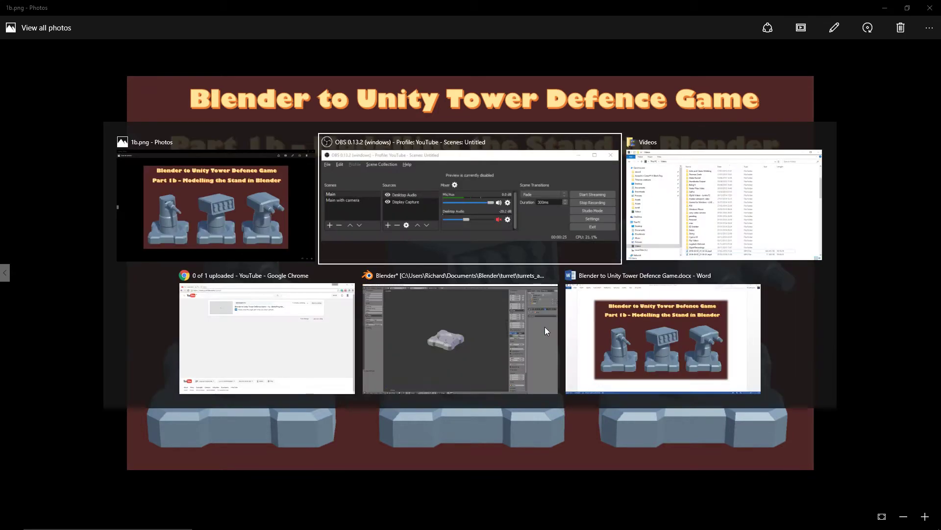
key(alt+Tab)
key(alt+Tab)
key(alt+Tab)
key(alt+Tab)
key(alt+Tab)
key(alt+Tab)
key(alt+Tab)
key(alt+Tab)
key(alt+Tab)
Frame the base in front view and add a new cube at the origin
scroll(484, 273, up, 1)
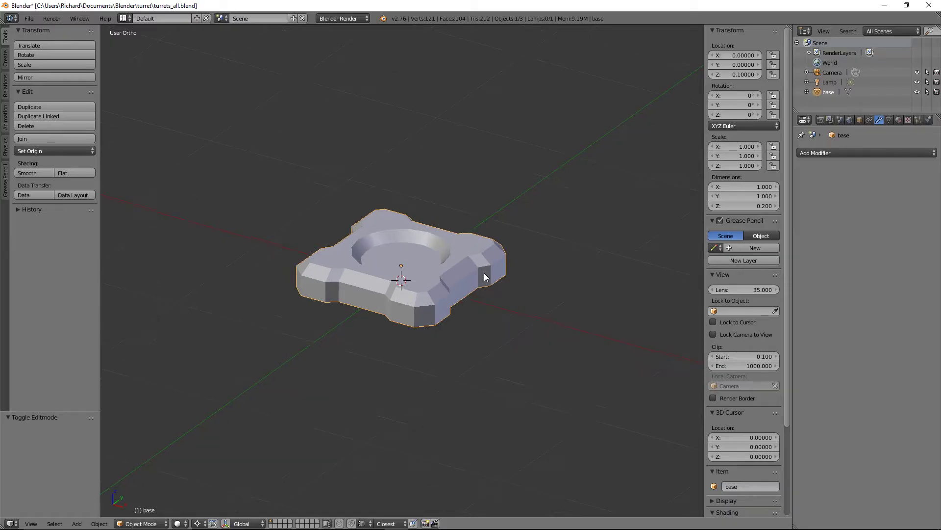
shift+middle_drag(483, 273, 483, 322)
scroll(483, 321, up, 1)
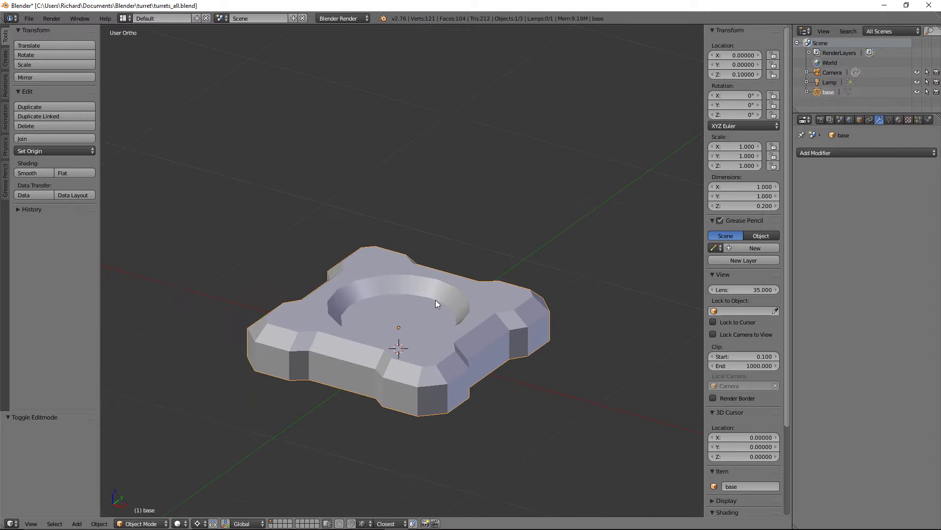
middle_drag(435, 300, 465, 301)
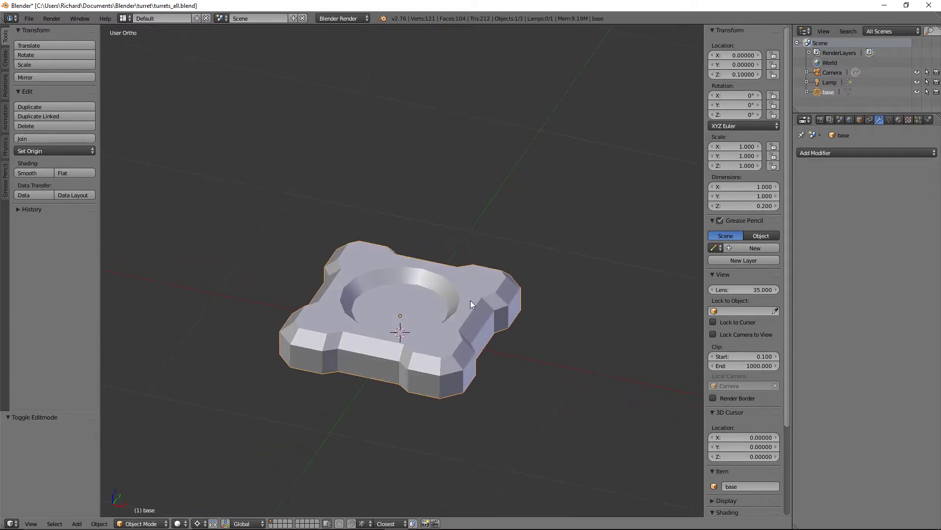
key(KP_1)
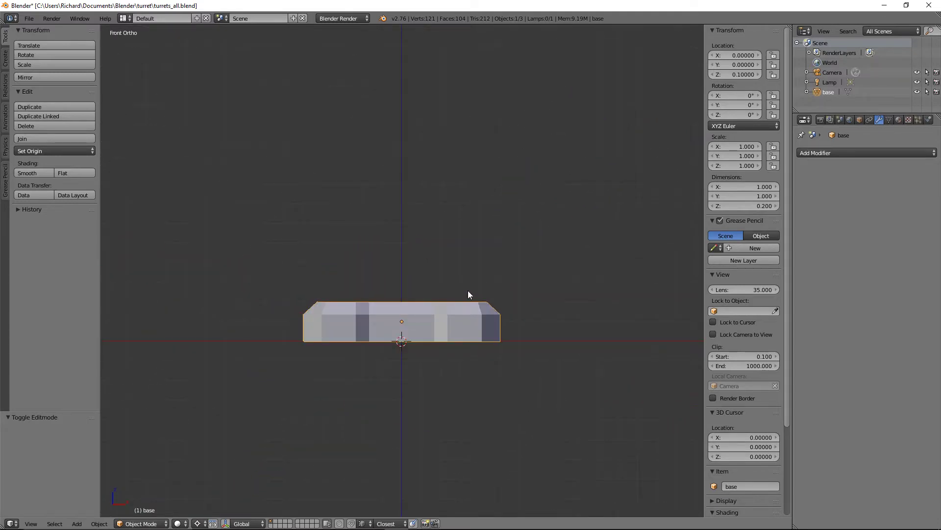
scroll(434, 304, down, 1)
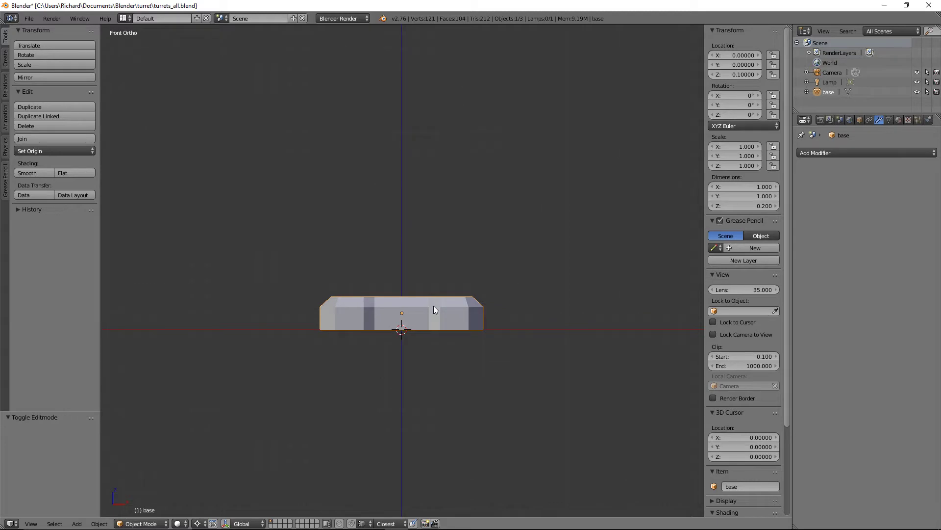
key(shift+a)
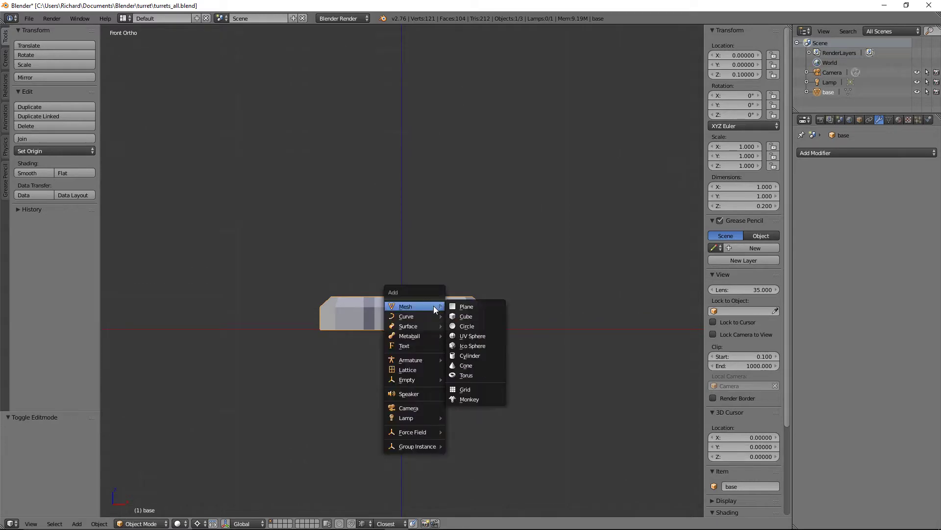
click(482, 316)
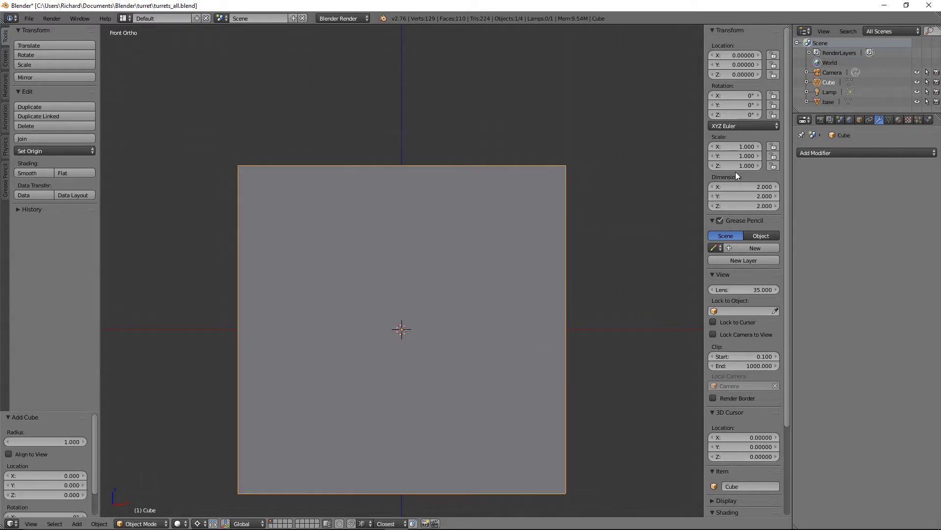
Set the cube's dimensions to X 1, Y 1, Z 1.5
click(763, 186)
text(1)
key(Tab)
text(1)
key(Tab)
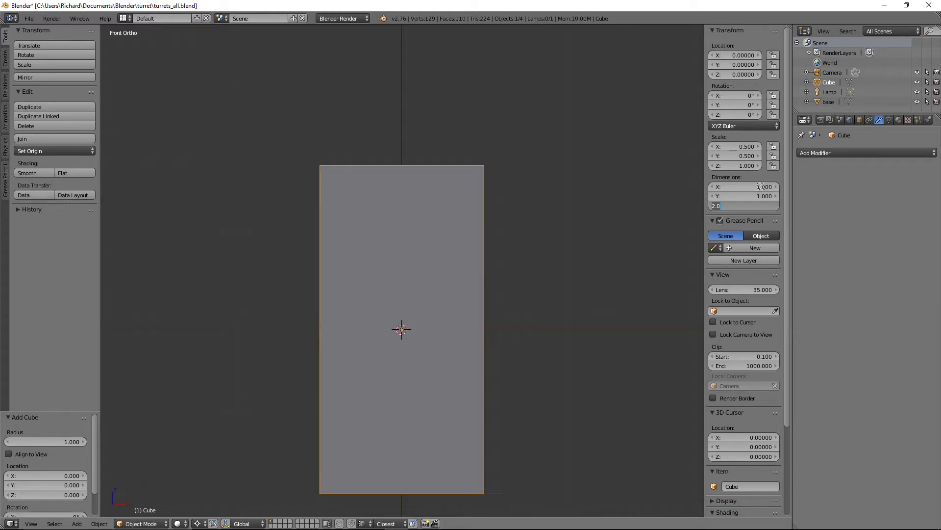
text(1.5)
key(Return)
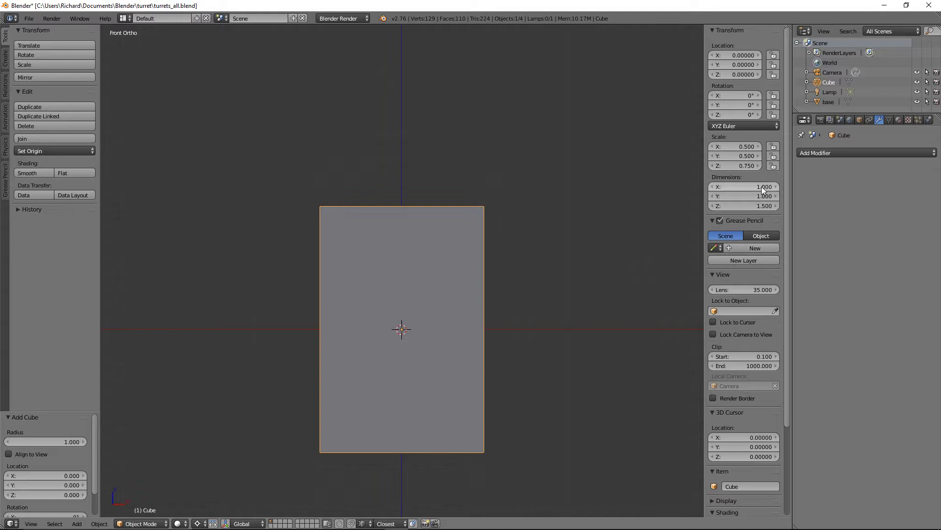
Switch to wireframe and raise the cube 0.75 along Z so it stands on the ground
key(z)
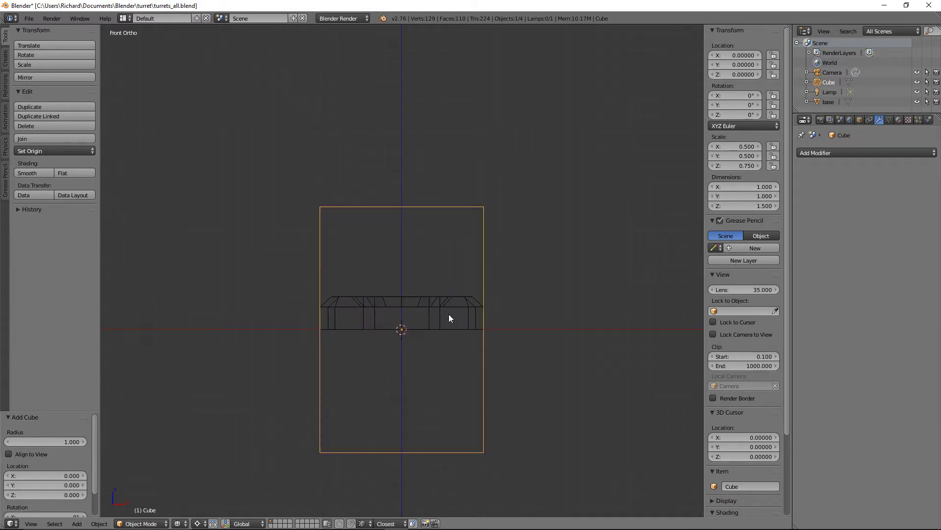
key(g)
key(z)
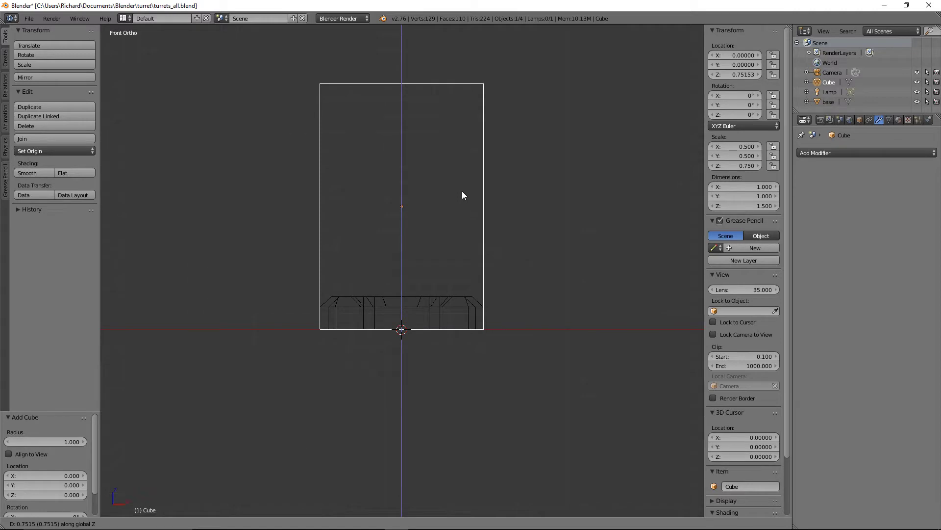
text(0.75)
key(Return)
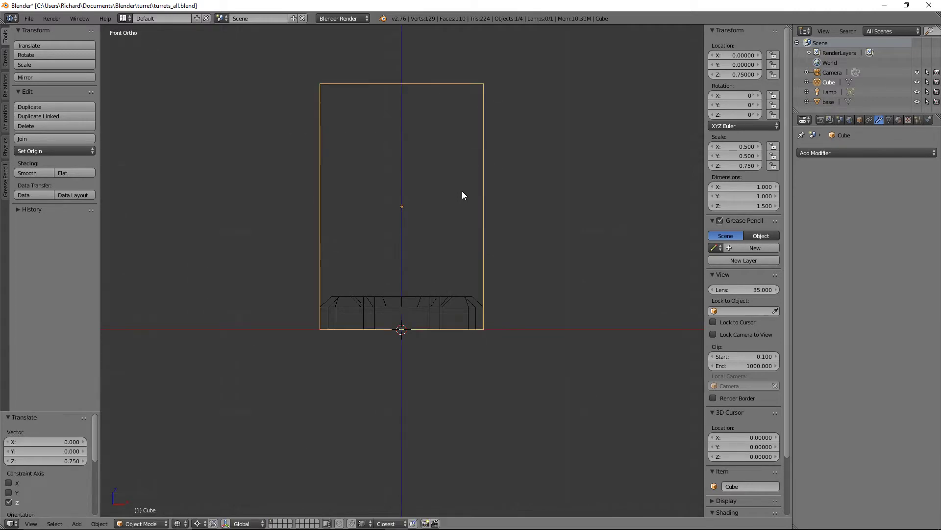
scroll(461, 191, down, 3)
middle_drag(492, 212, 437, 198)
Clear the selection, go to front view, and select the tall cube
key(a)
key(KP_1)
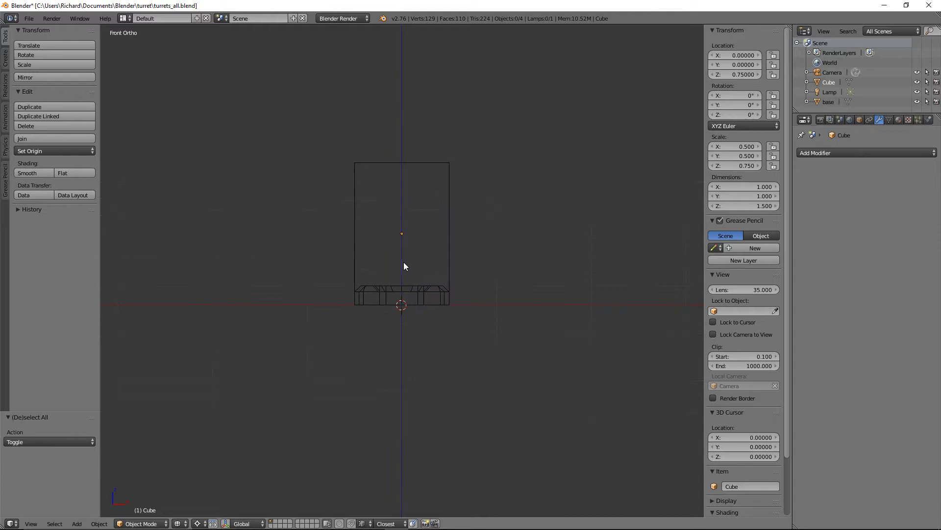
scroll(414, 213, up, 4)
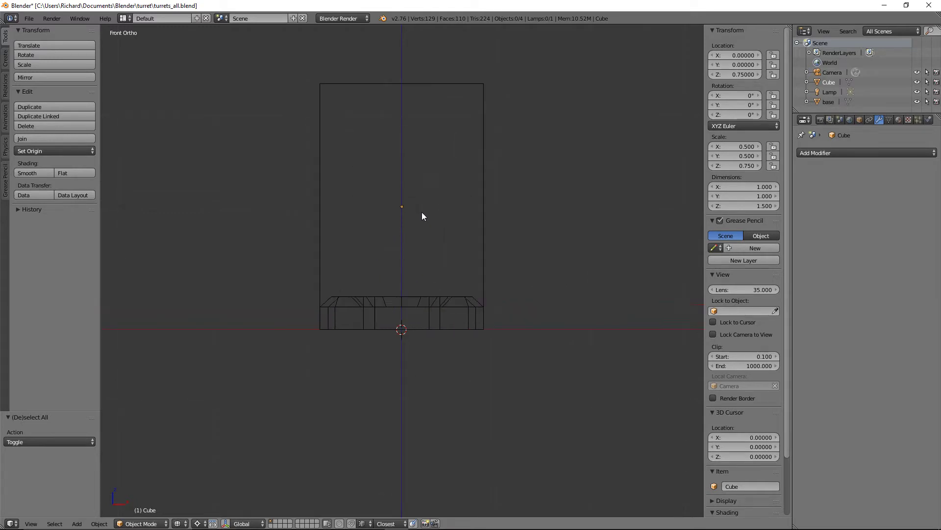
scroll(422, 212, down, 3)
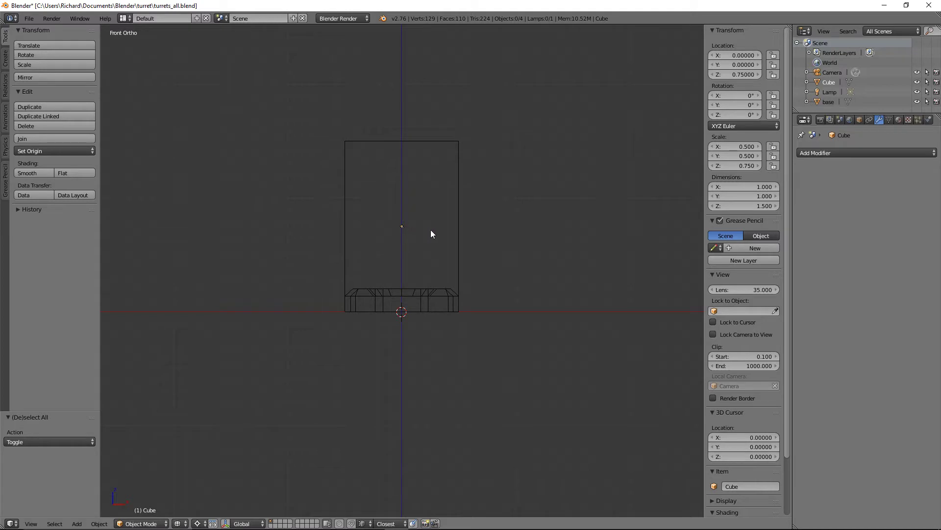
scroll(431, 230, down, 1)
scroll(431, 230, up, 2)
scroll(431, 229, down, 2)
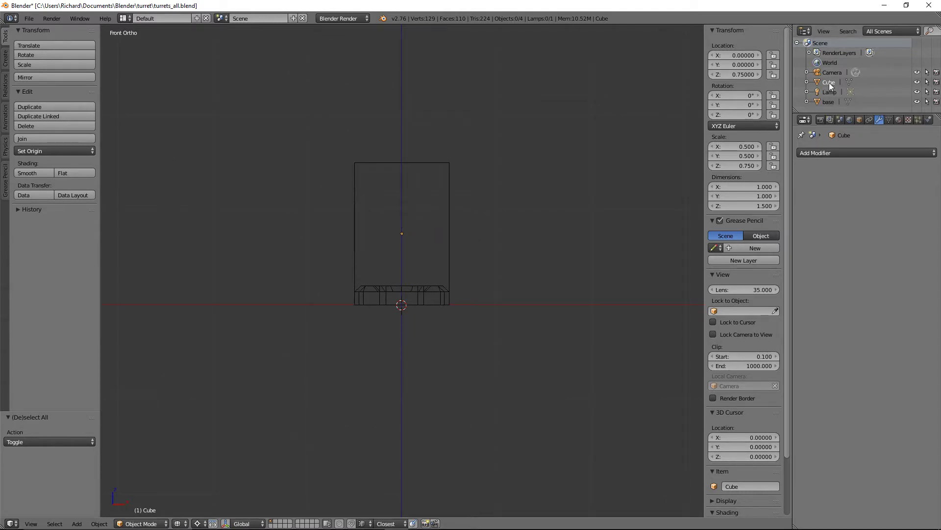
right_click(407, 291)
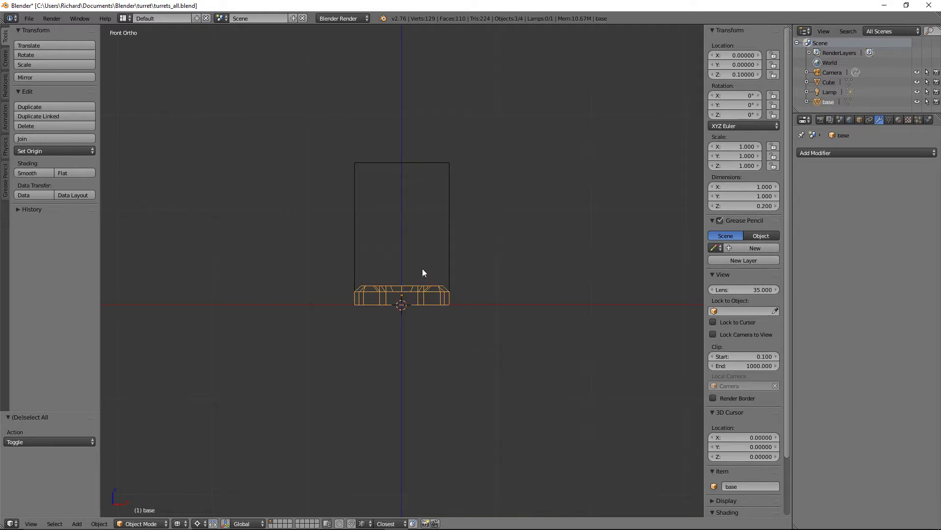
scroll(423, 268, up, 1)
right_click(452, 249)
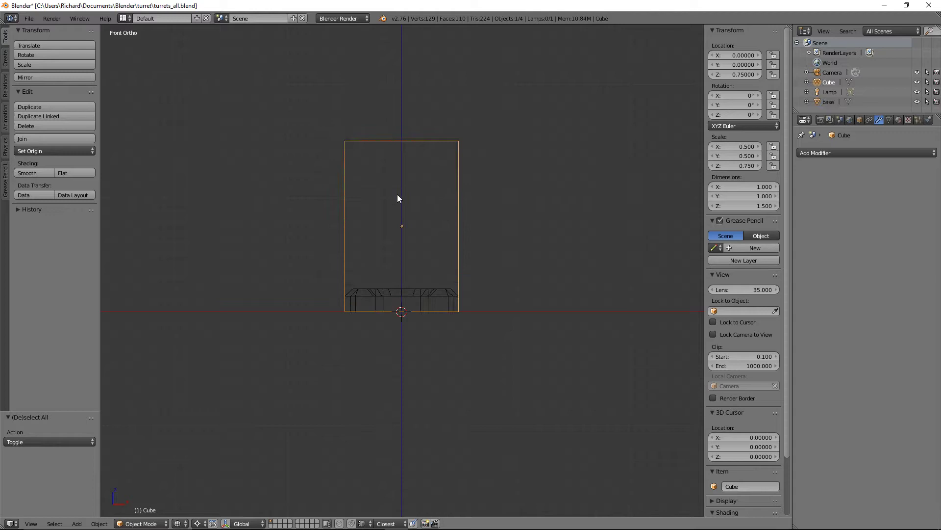
Rename the cube to guide_cube in the Outliner
double_click(828, 83)
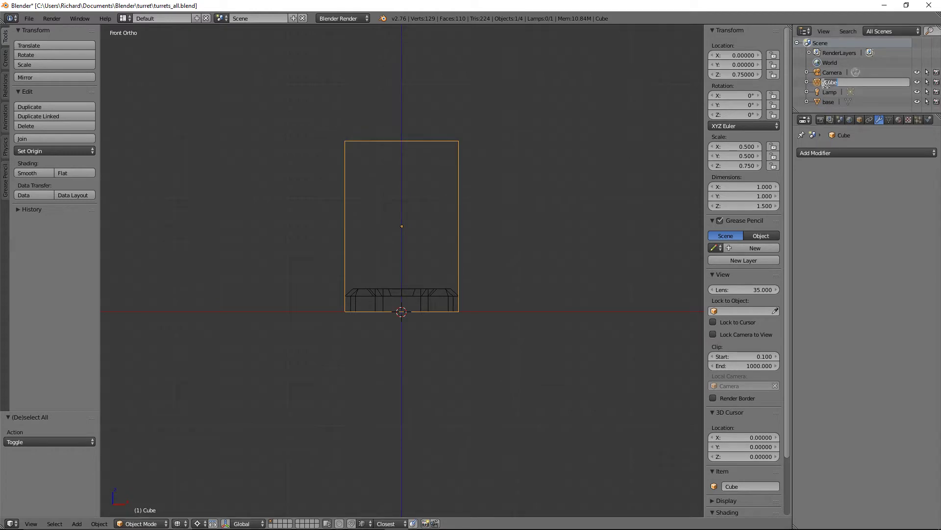
text(tu)
key(BackSpace)
key(BackSpace)
text(uide_cu)
key(Return)
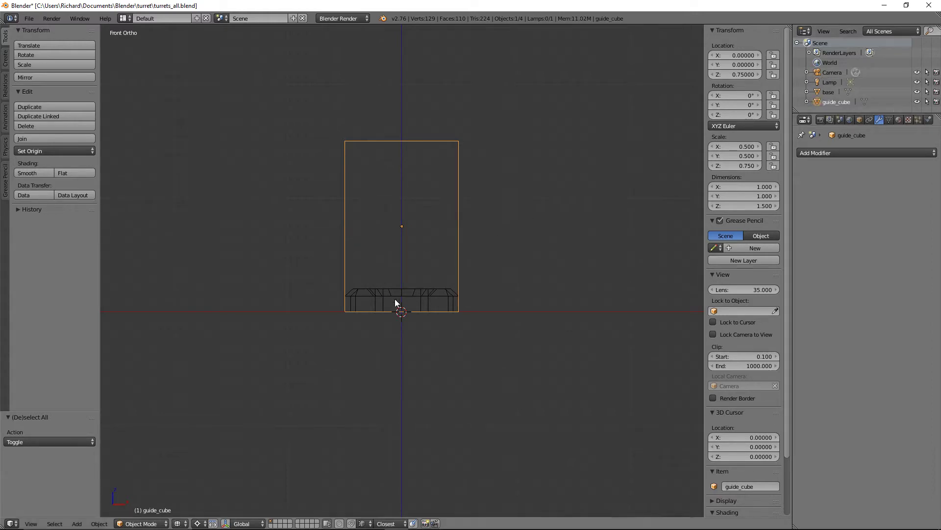
Enter Edit Mode on the base and inspect its inner ring vertices in wireframe
right_click(420, 295)
middle_drag(420, 295, 431, 322)
key(Tab)
scroll(428, 300, up, 4)
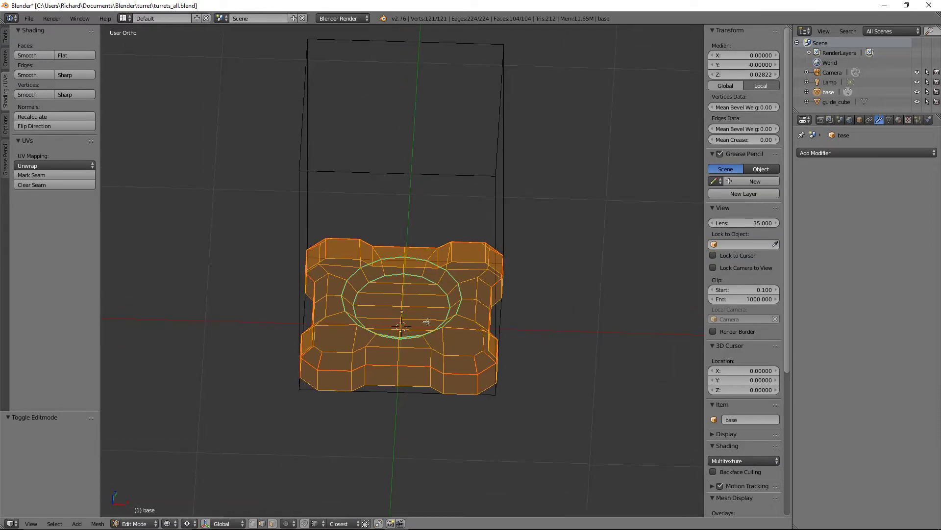
key(Tab)
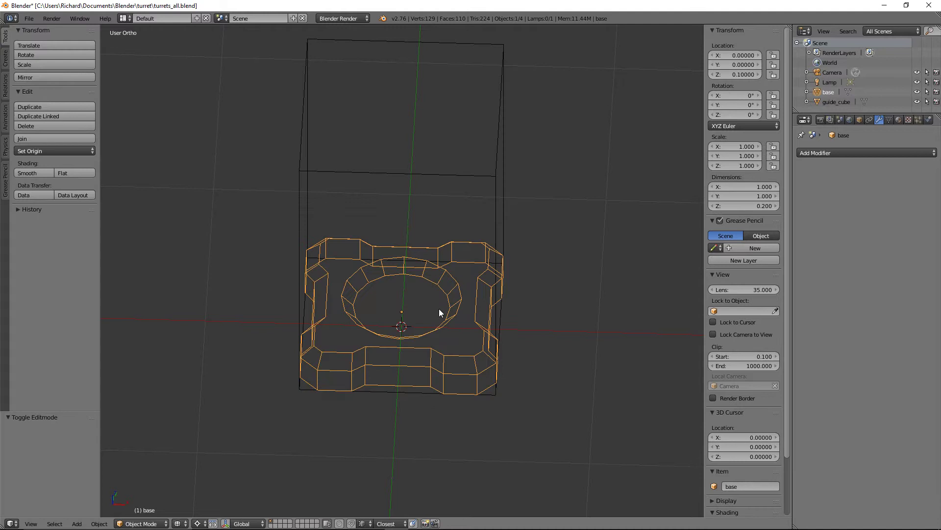
key(Tab)
key(a)
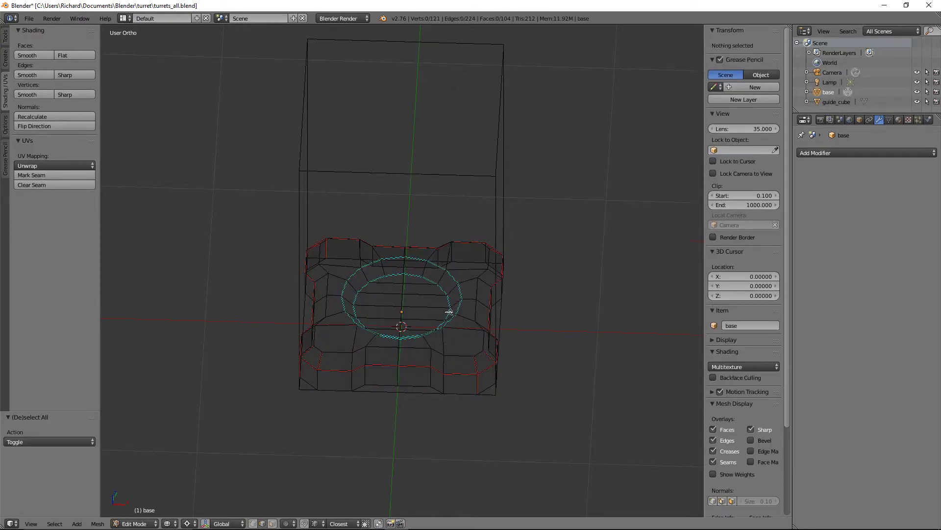
right_click(448, 308)
ctrl+right_click(447, 297)
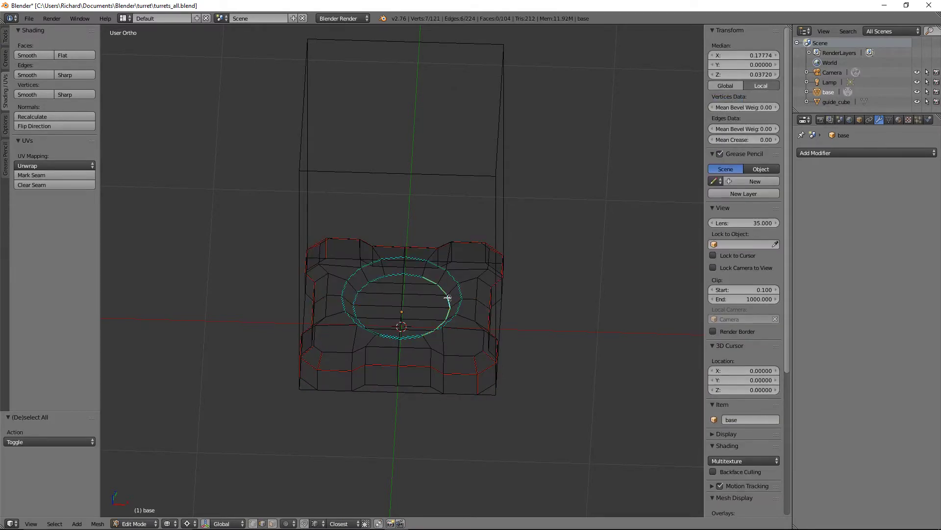
middle_drag(447, 297, 430, 329)
key(z)
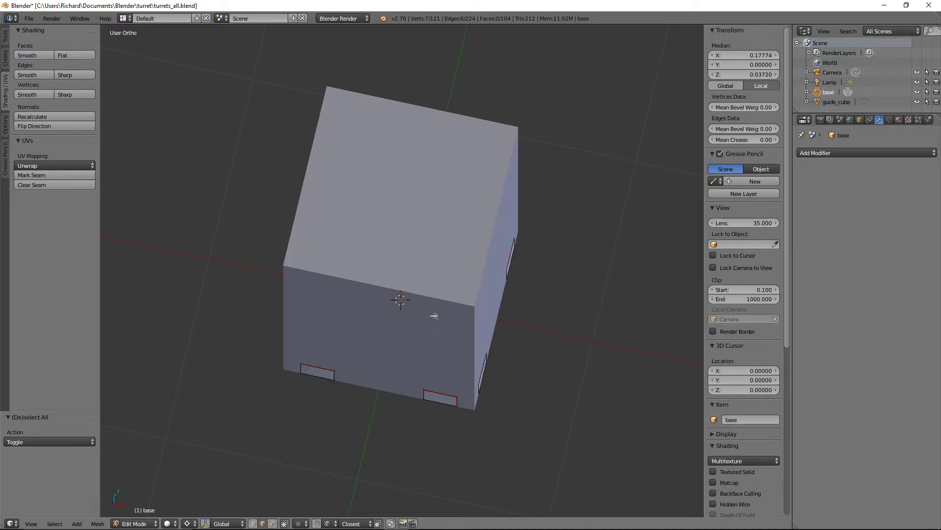
key(z)
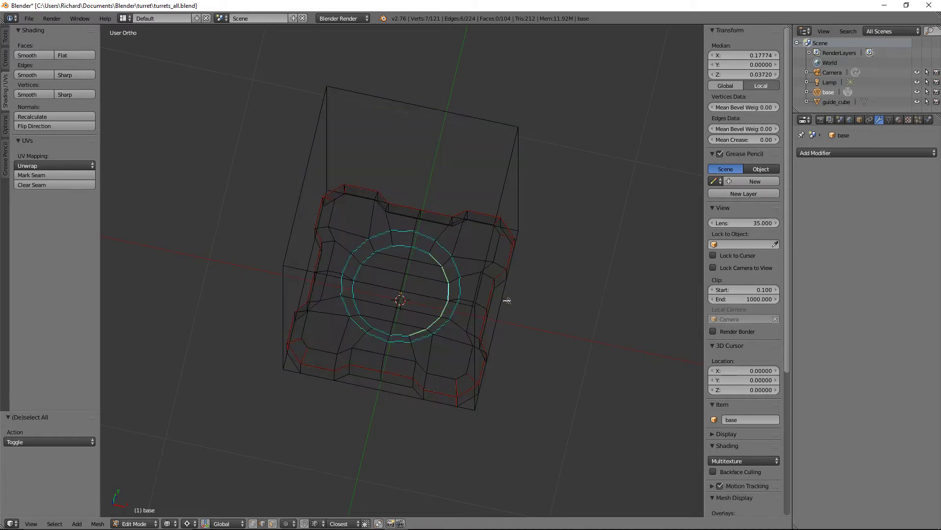
Hide guide_cube and reopen the base in Edit Mode from a near-top solid view
key(Tab)
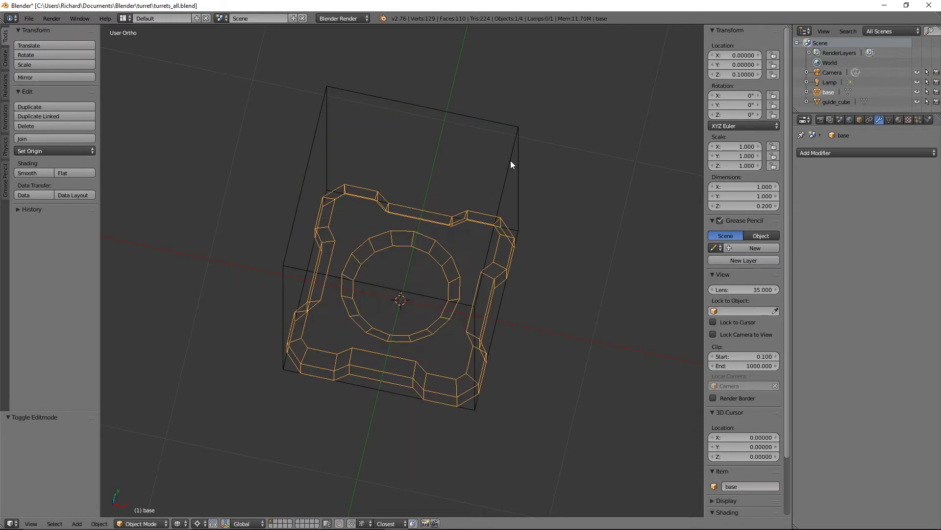
right_click(511, 161)
click(917, 102)
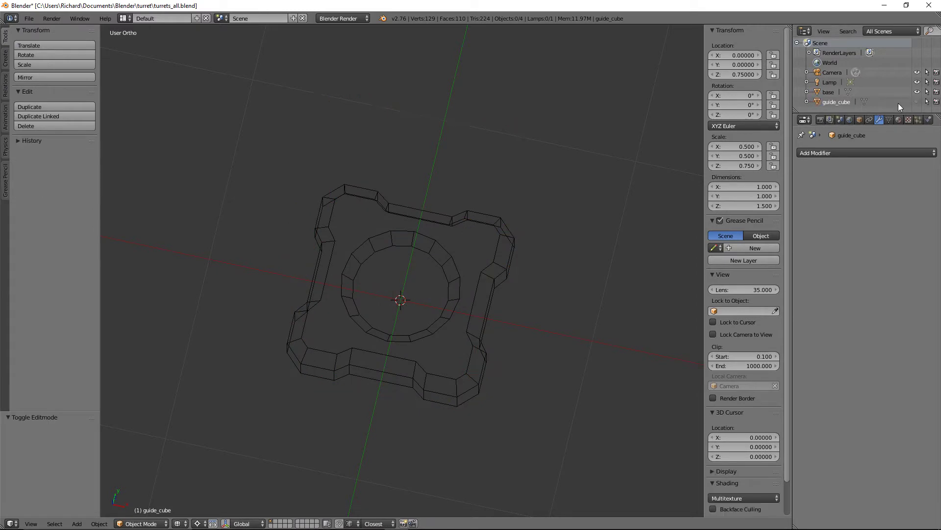
right_click(455, 299)
key(Tab)
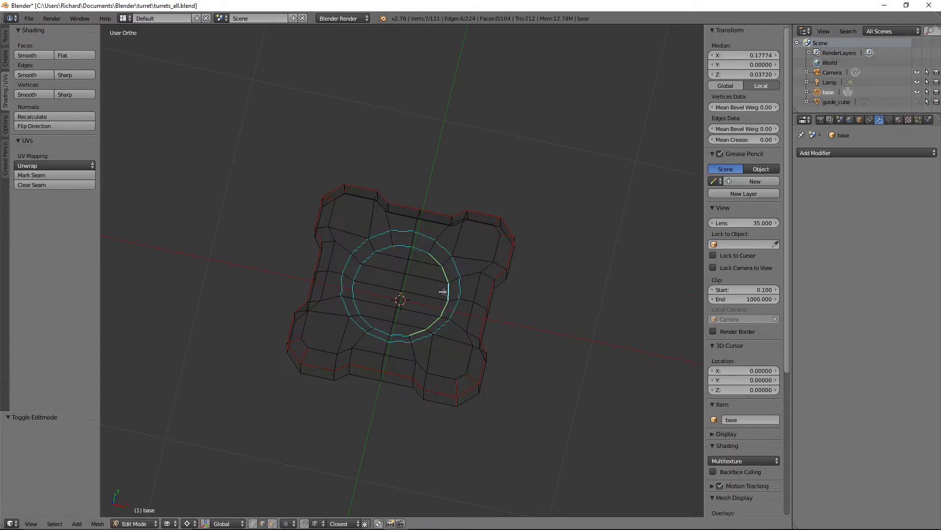
middle_drag(441, 294, 466, 275)
key(z)
scroll(469, 291, up, 2)
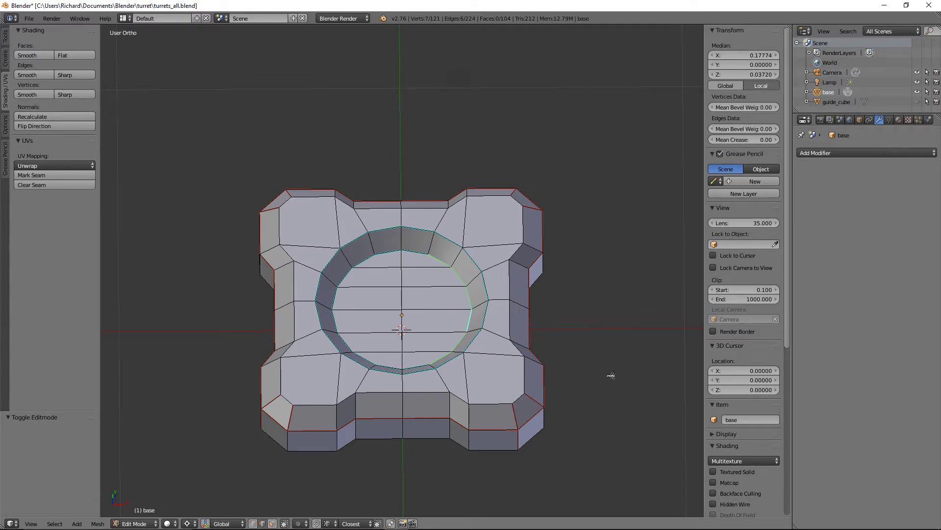
Turn off the Sharp edge display overlay
middle_drag(407, 351, 520, 333)
scroll(742, 425, down, 3)
scroll(742, 426, down, 3)
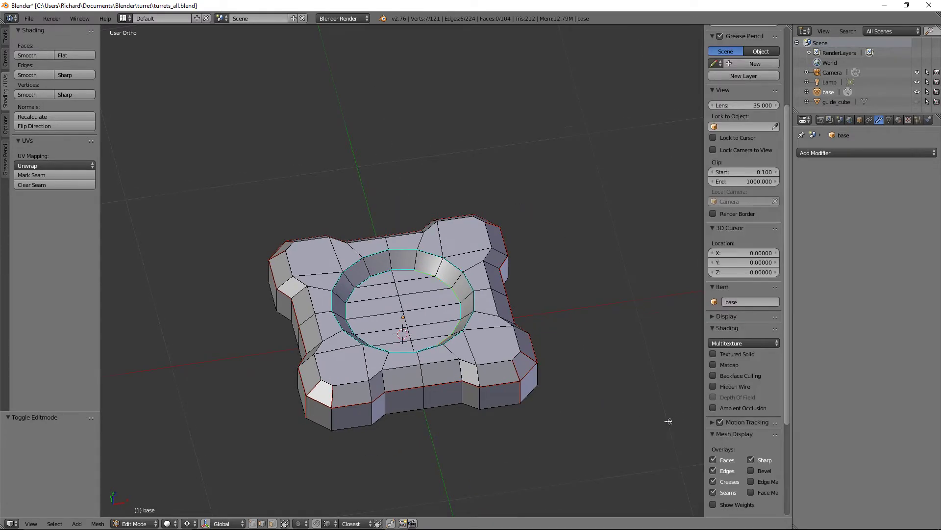
click(751, 460)
Select the base's 16-vertex inner ring edge loop and duplicate it
scroll(455, 346, up, 3)
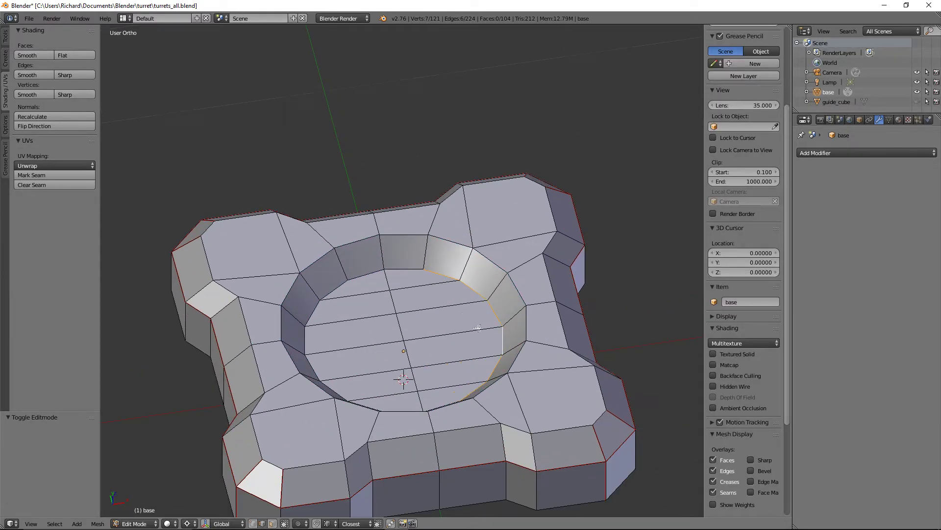
middle_drag(455, 346, 456, 375)
shift+right_click(448, 385)
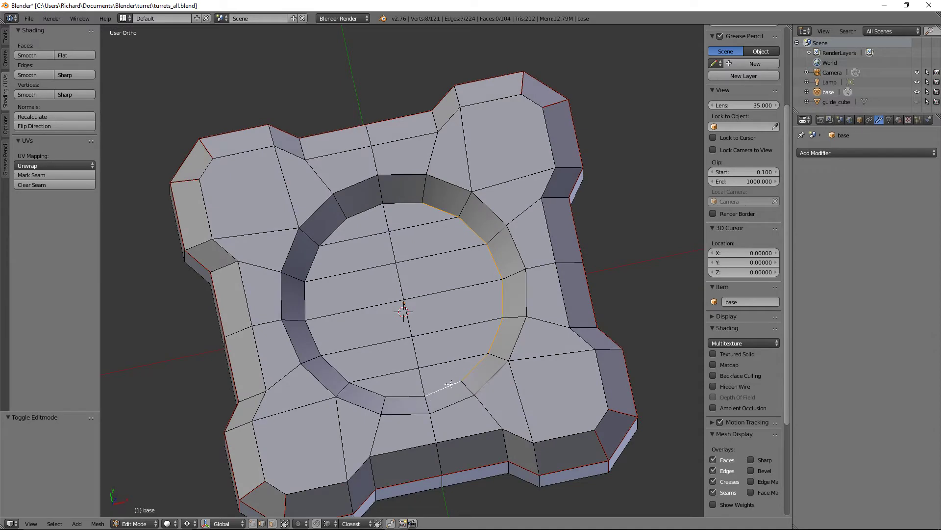
shift+right_click(409, 203)
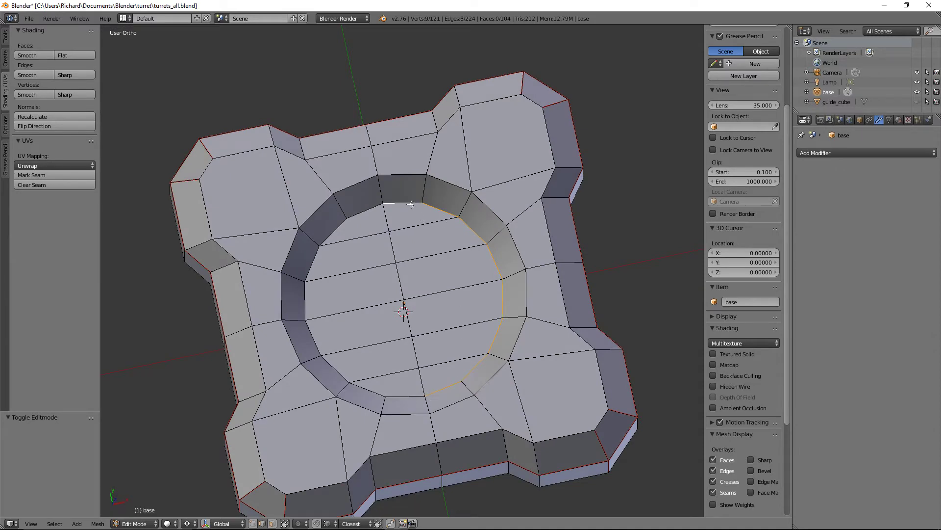
shift+right_click(363, 210)
alt+right_click(336, 227)
shift+right_click(398, 393)
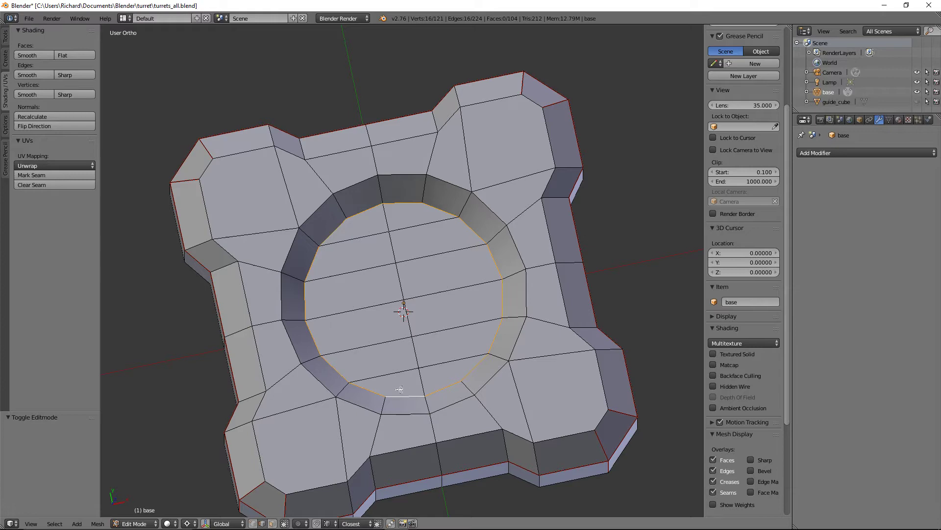
middle_drag(364, 349, 508, 376)
key(KP_1)
key(shift+d)
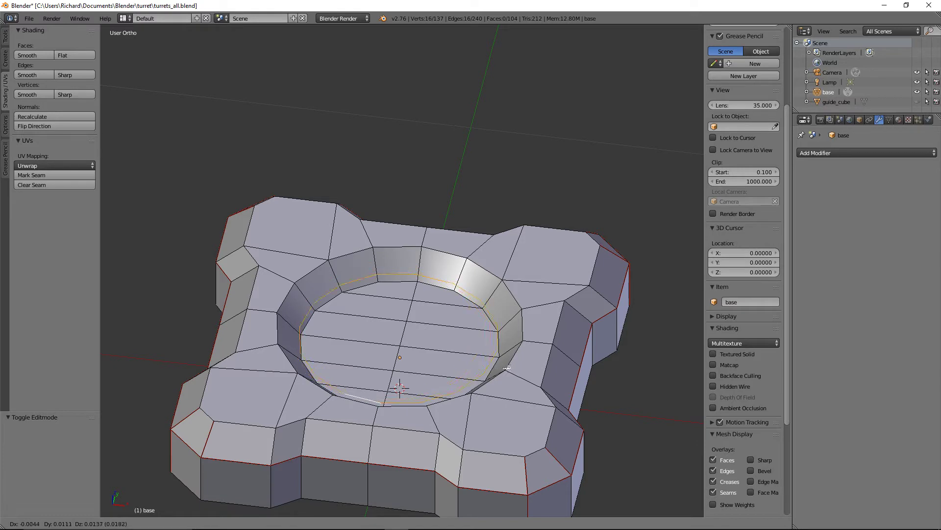
Leave the duplicate in place and separate it into its own object
right_click(505, 367)
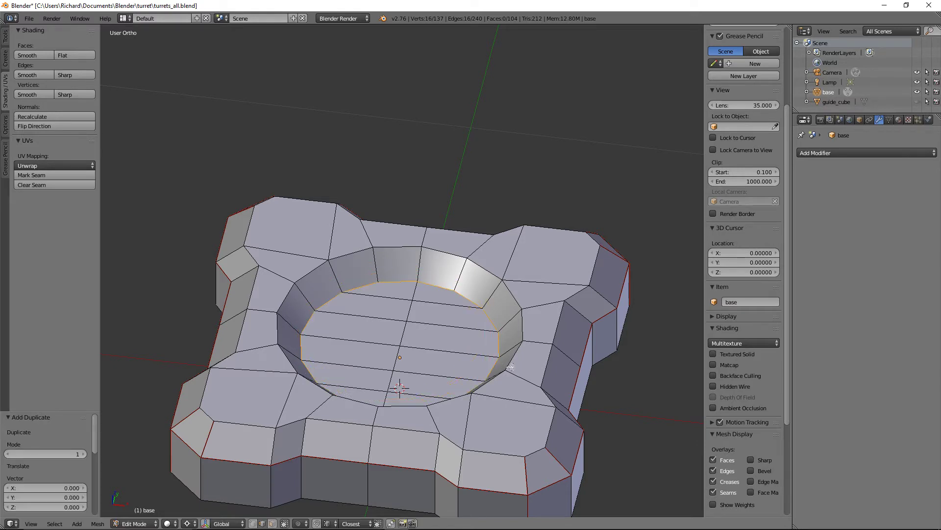
key(p)
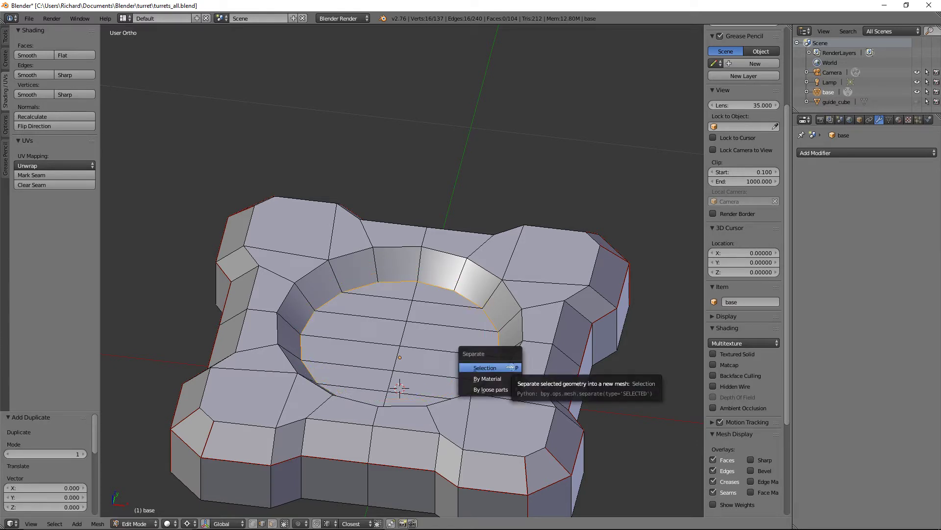
click(511, 367)
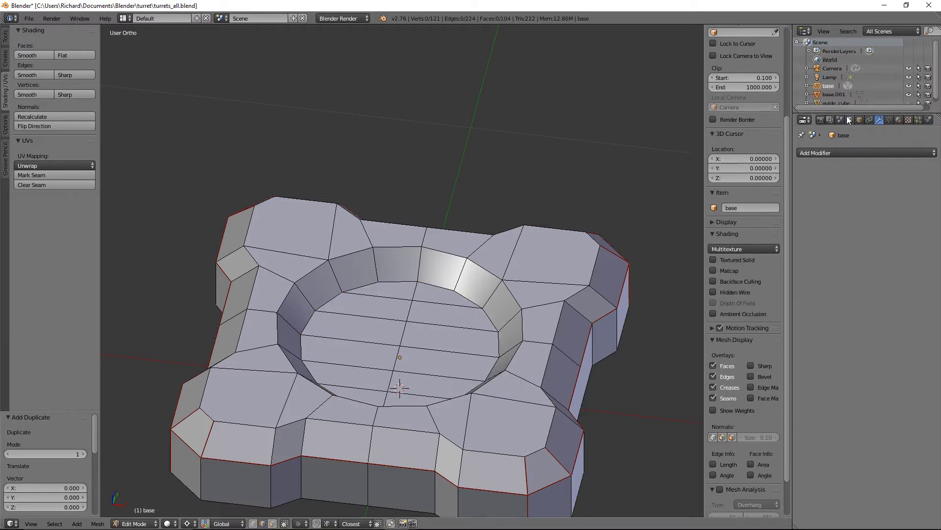
Rename the new base.001 object to stand in the Outliner
drag(849, 113, 849, 152)
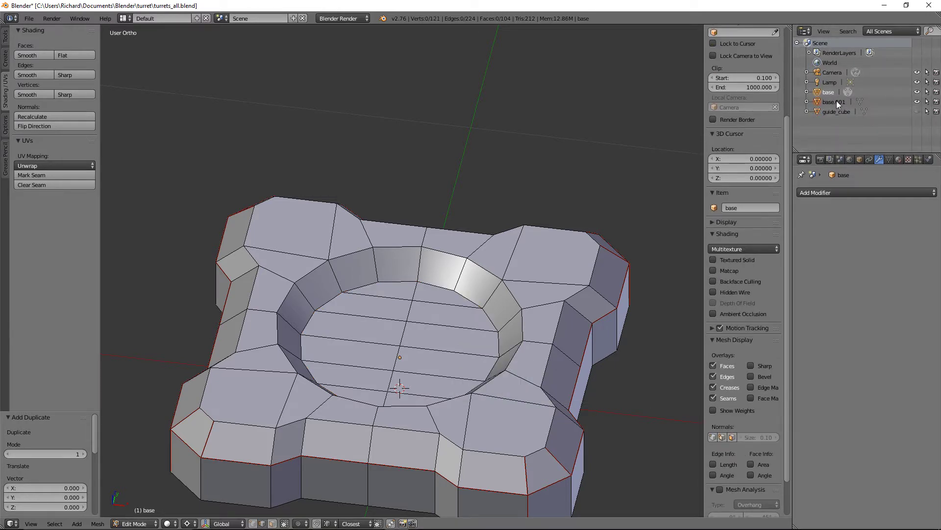
click(836, 101)
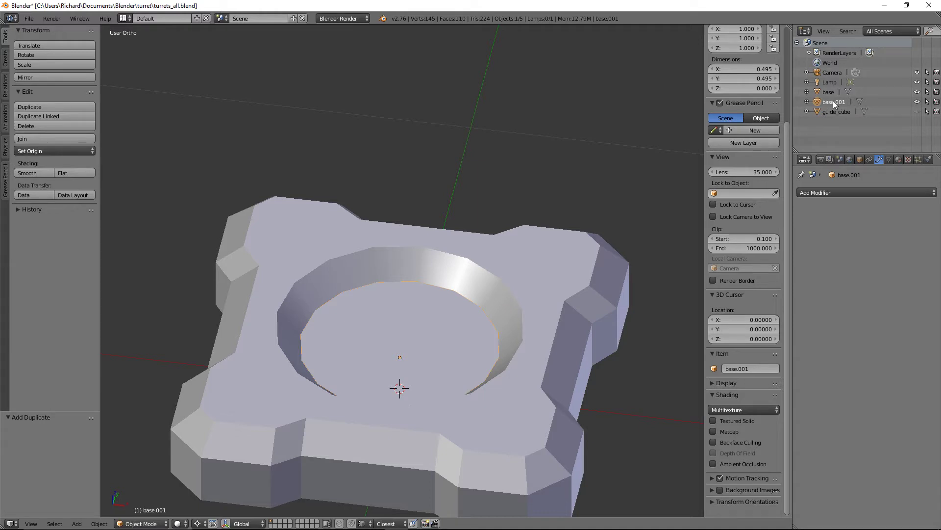
double_click(833, 102)
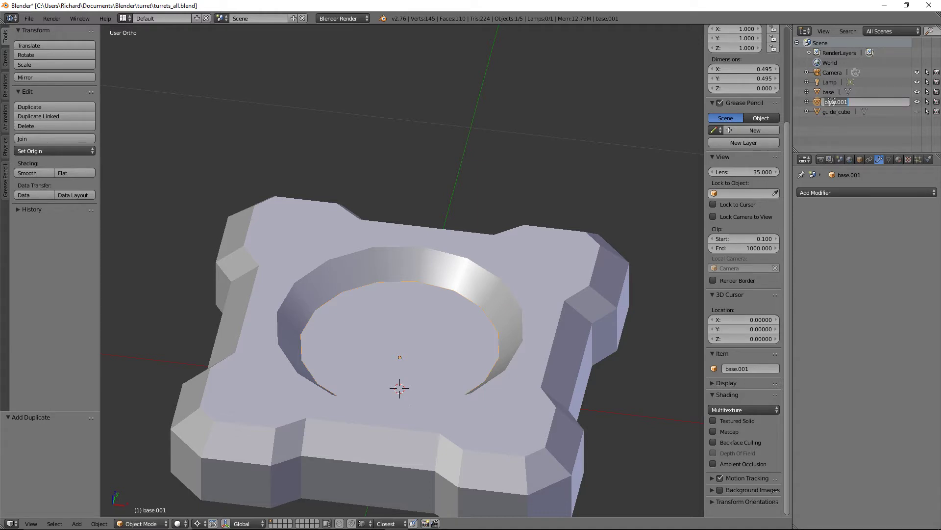
text(stand)
key(Return)
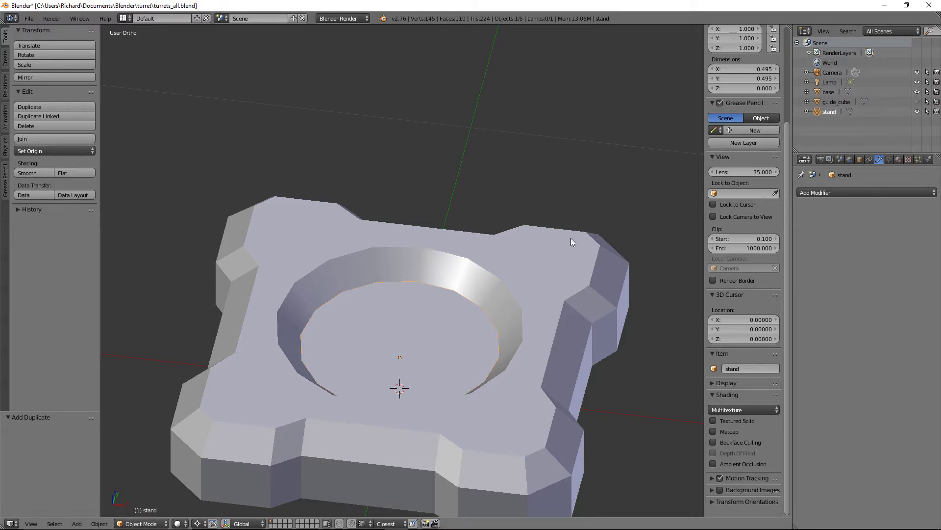
middle_drag(510, 279, 450, 314)
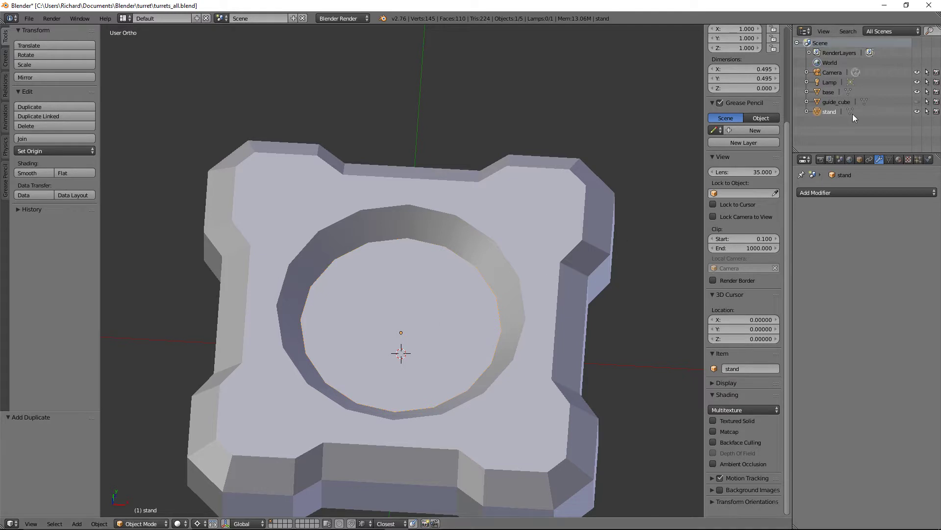
In top view, select all of stand's ring and scale it to 0.88 with a Median Point pivot
key(Tab)
key(KP_7)
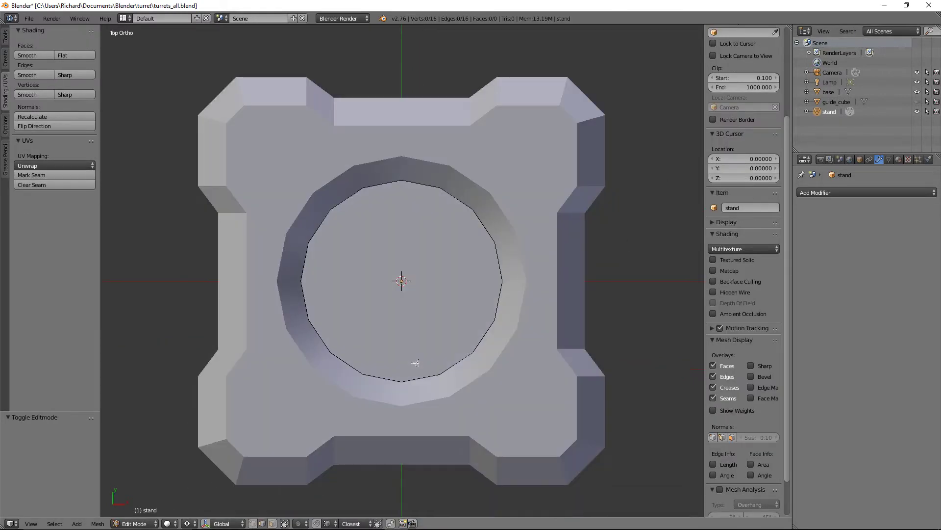
key(a)
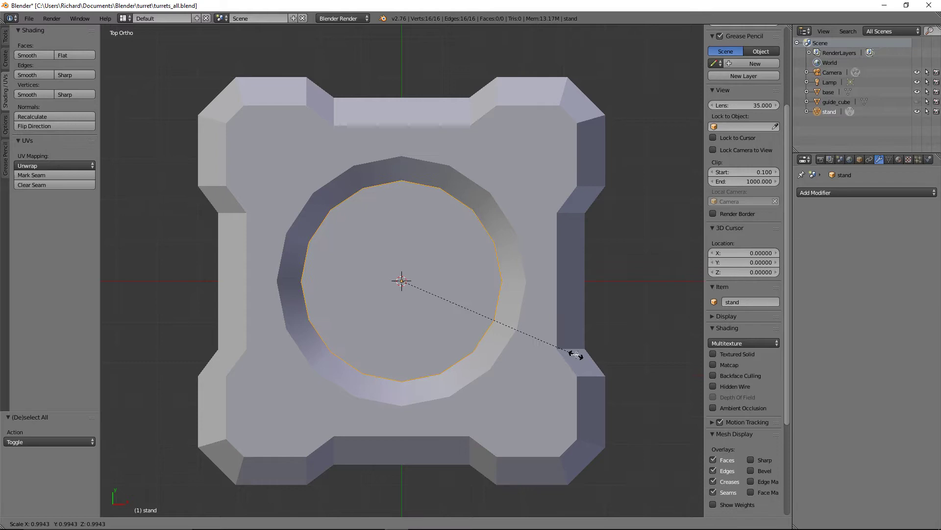
key(s)
right_click(571, 354)
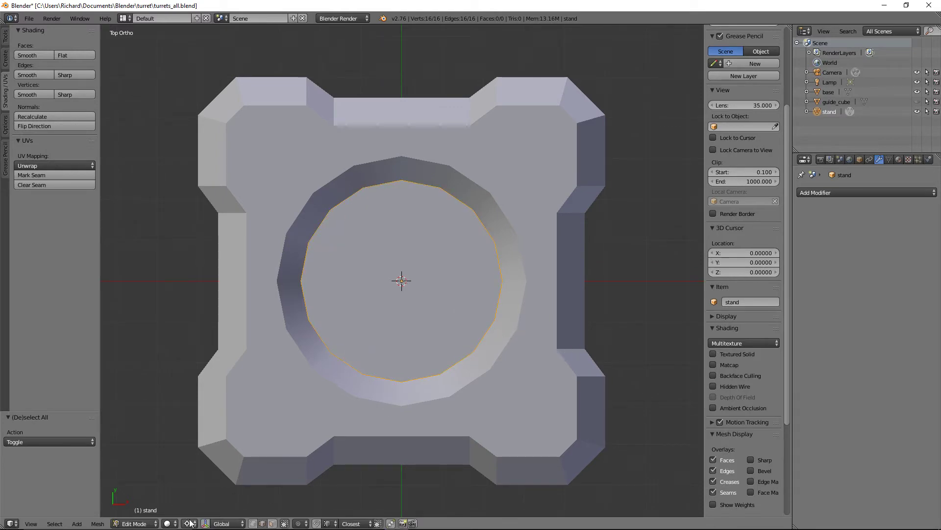
click(189, 523)
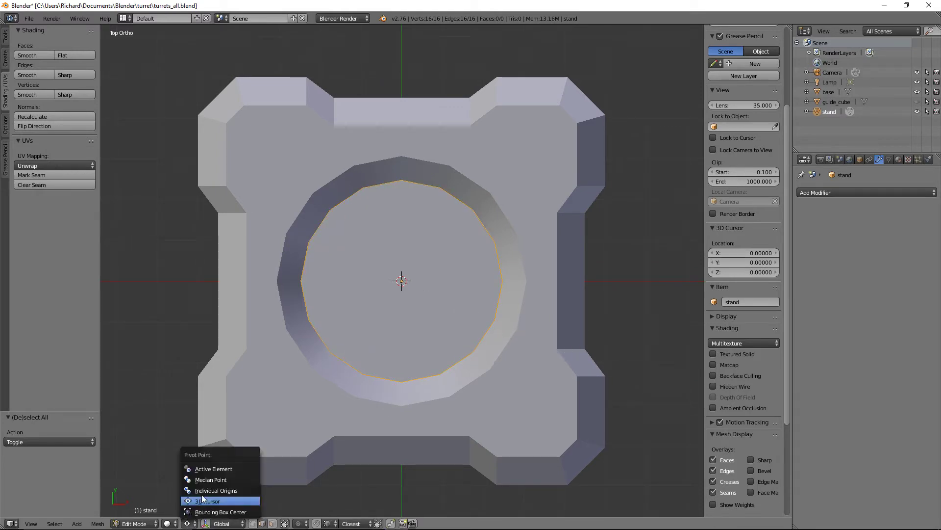
click(204, 479)
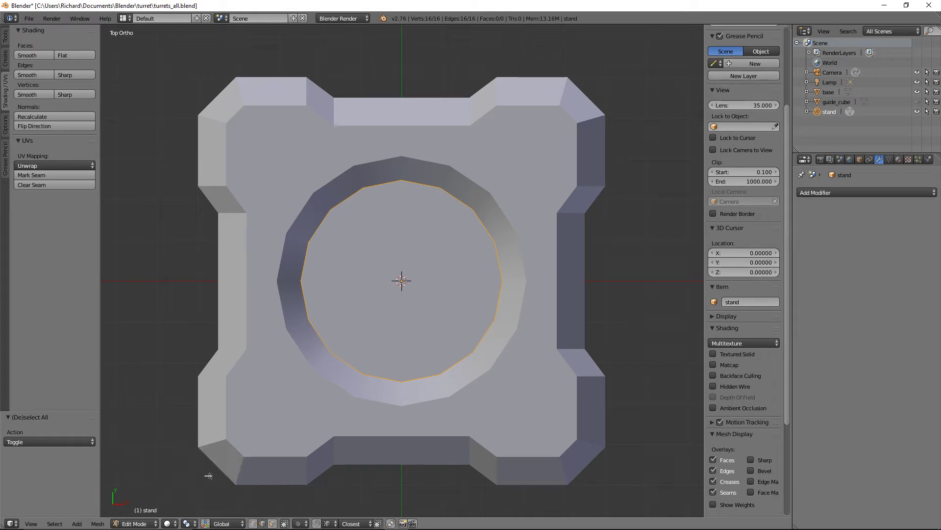
key(s)
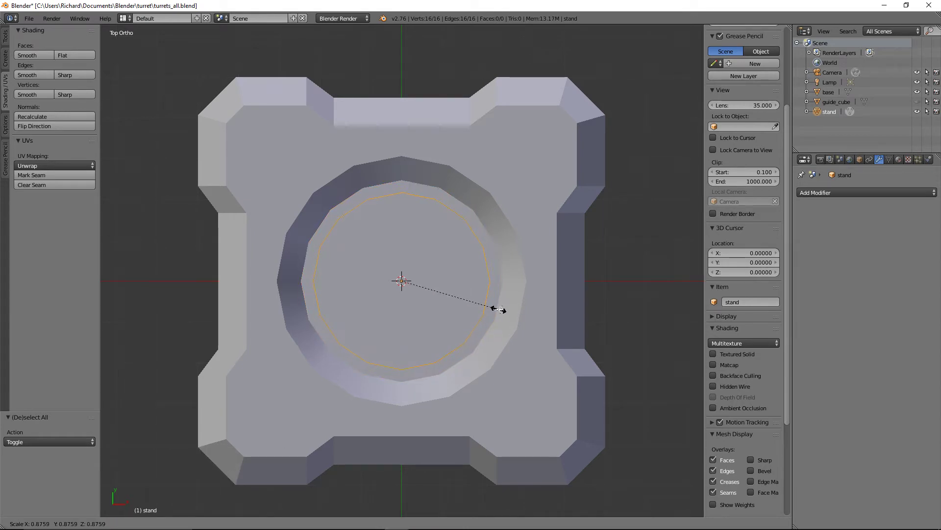
click(500, 309)
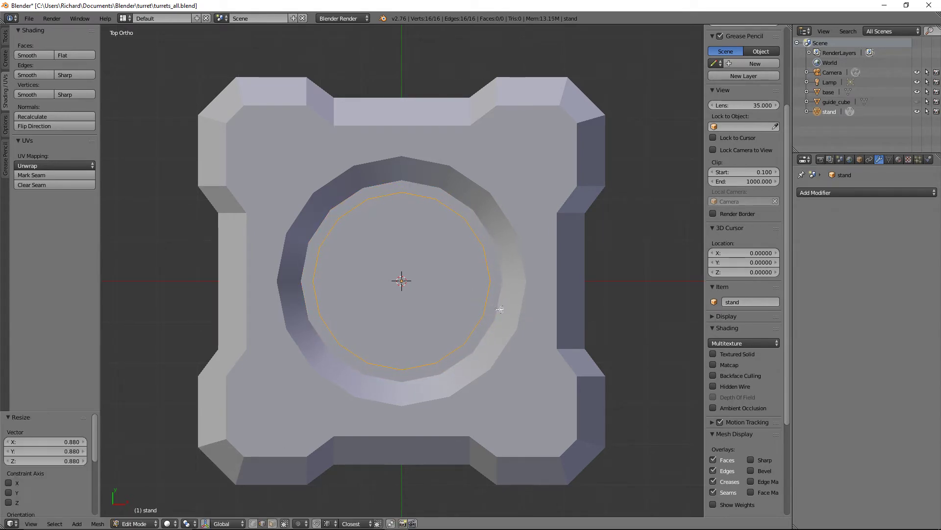
key(KP_1)
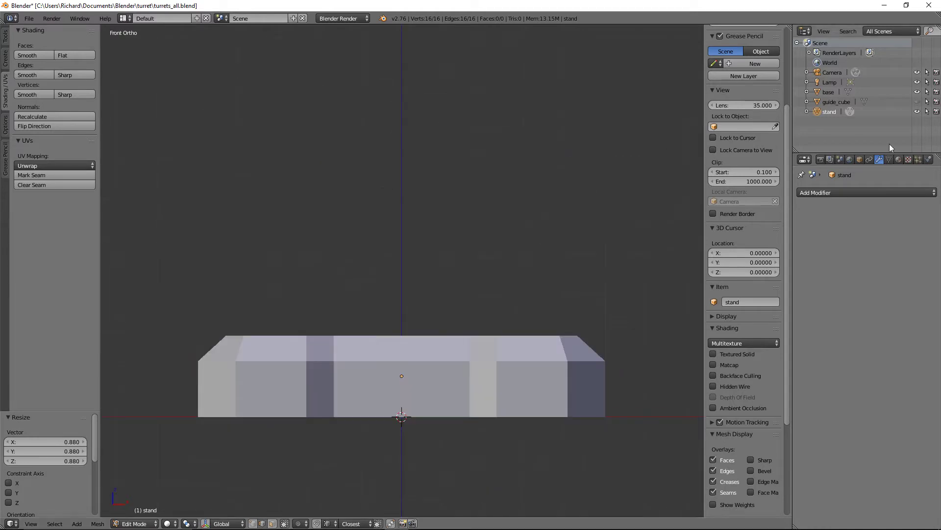
Unhide guide_cube, switch to wireframe, and extrude the stand's ring in place
click(917, 101)
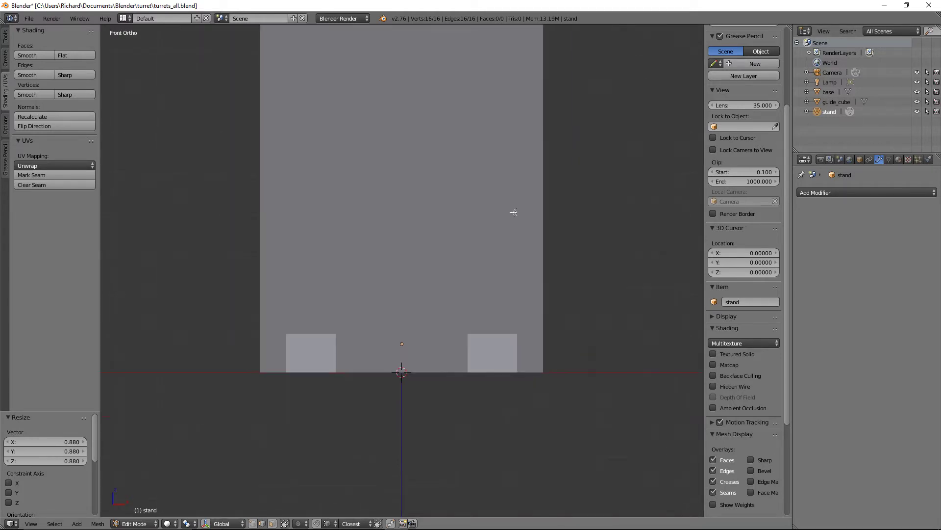
key(z)
middle_drag(511, 214, 508, 235)
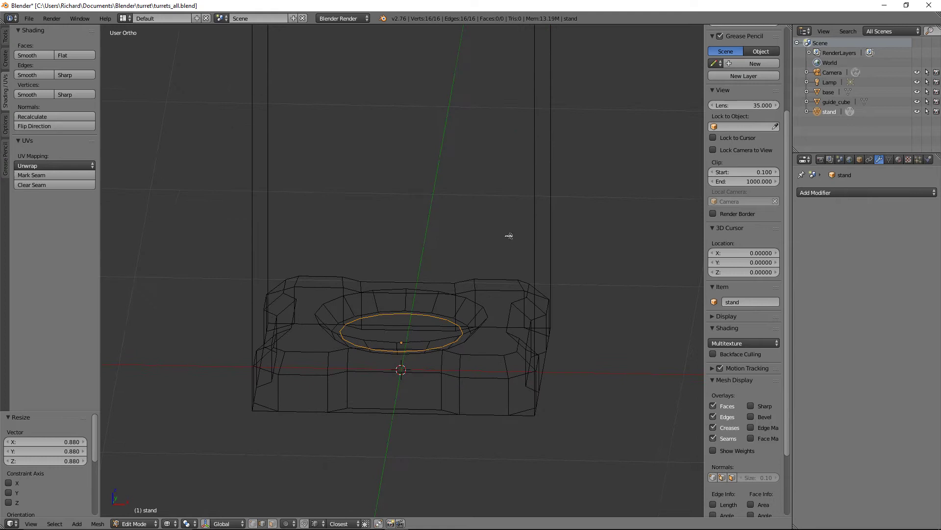
key(KP_1)
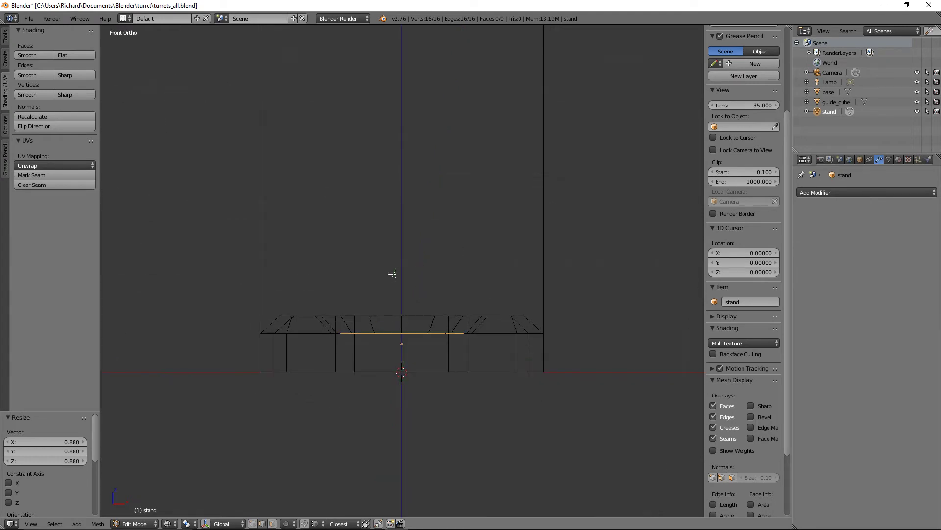
scroll(393, 273, down, 3)
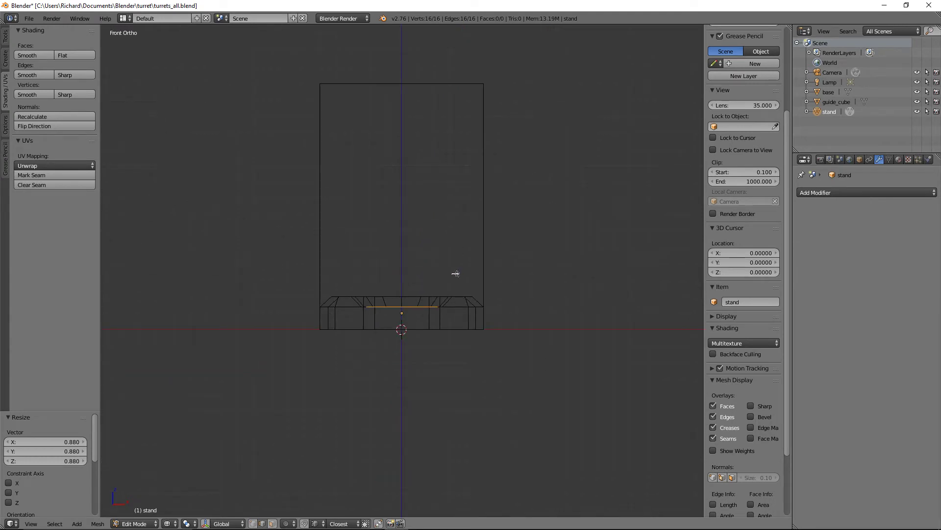
key(e)
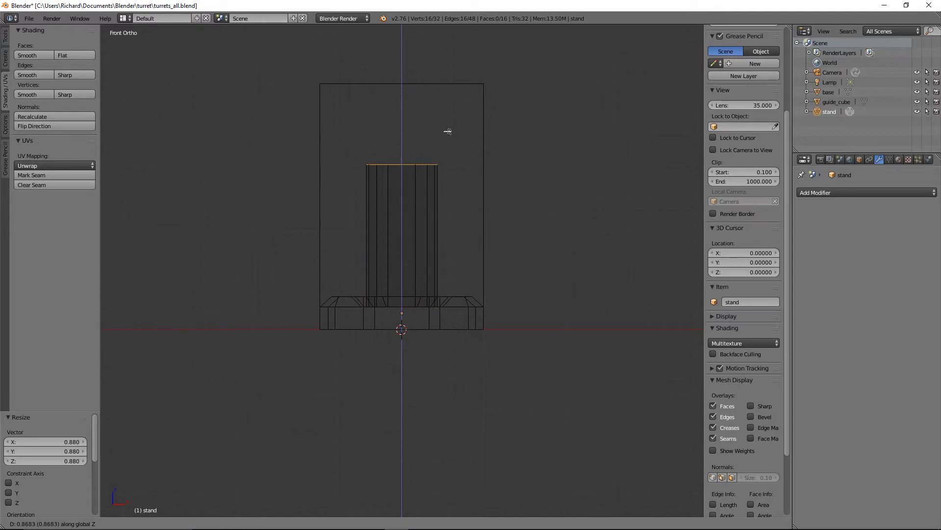
text(0.8)
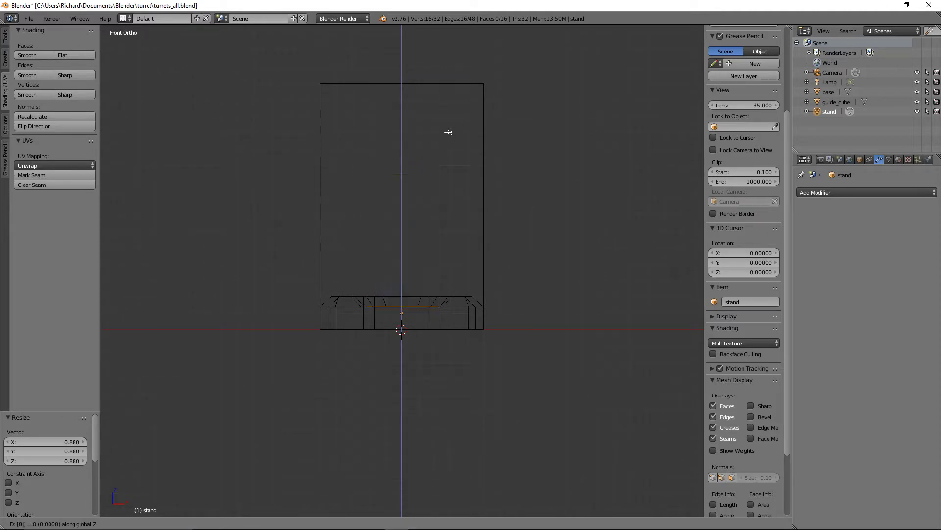
text(5)
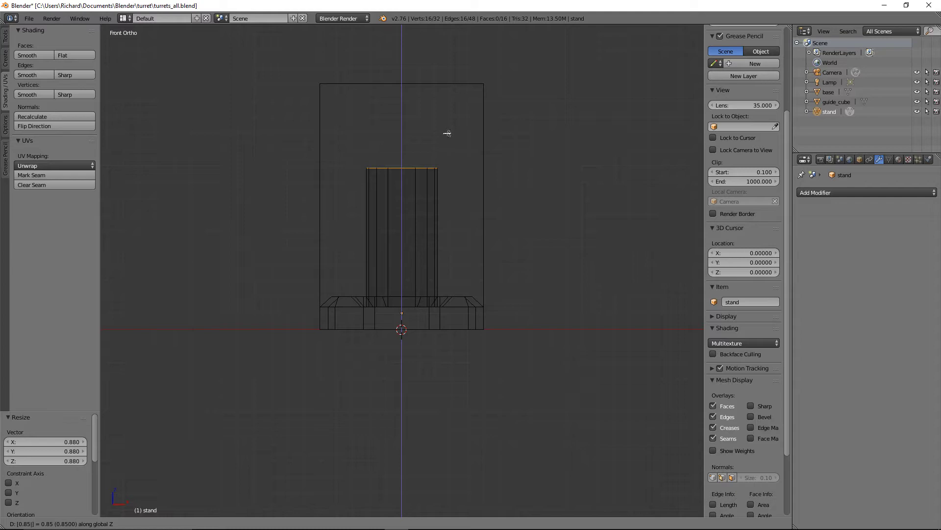
key(Escape)
Raise the extruded ring 0.59 along Z, then a further 0.266
key(g)
key(z)
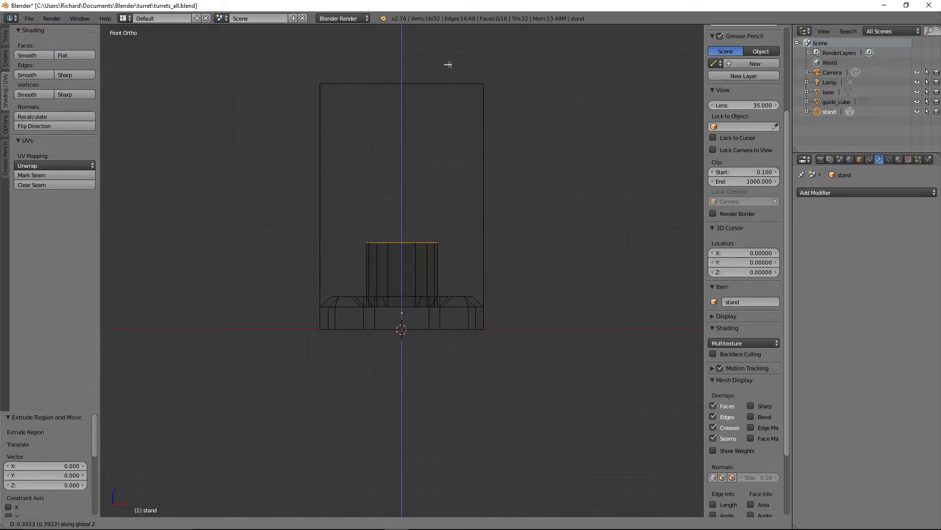
click(509, 36)
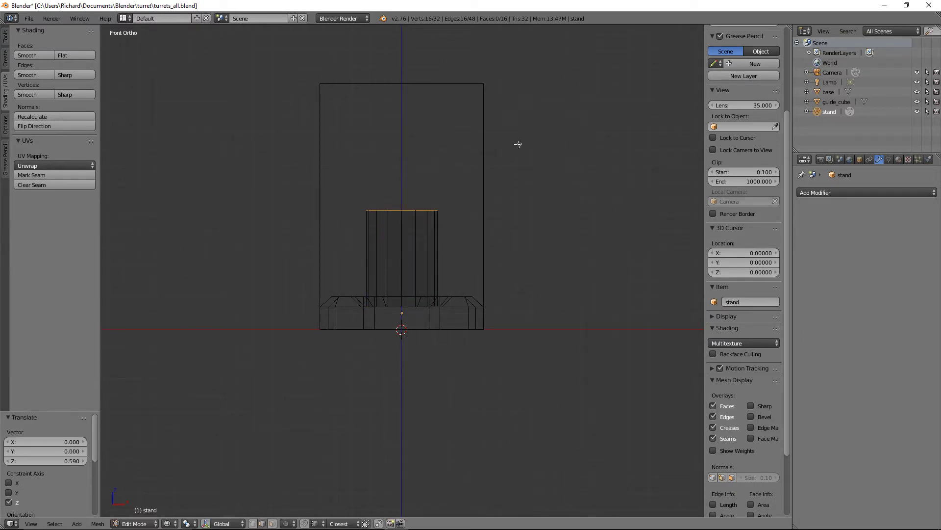
key(g)
key(z)
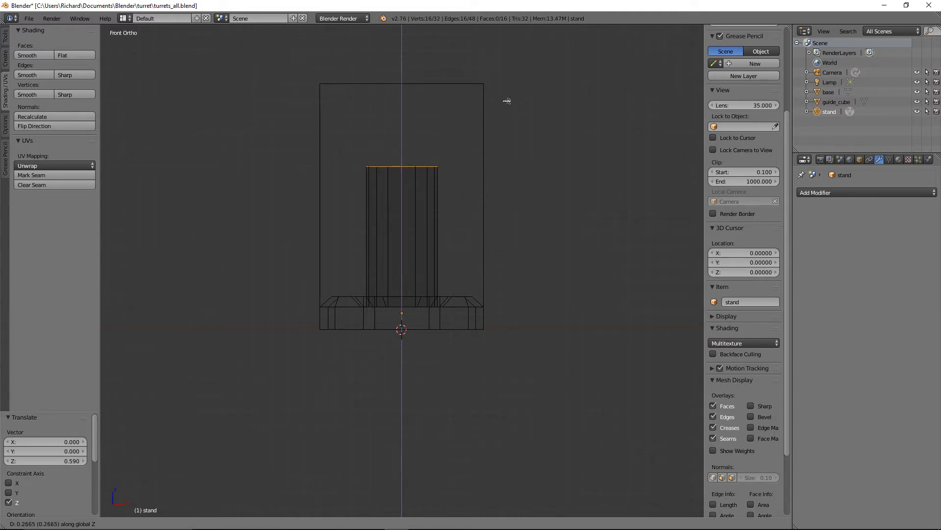
click(507, 100)
Hide guide_cube and scale the tower's top rim down to 0.835
key(z)
mouse_move(510, 108)
middle_down()
mouse_move(510, 139)
mouse_move(479, 143)
middle_up()
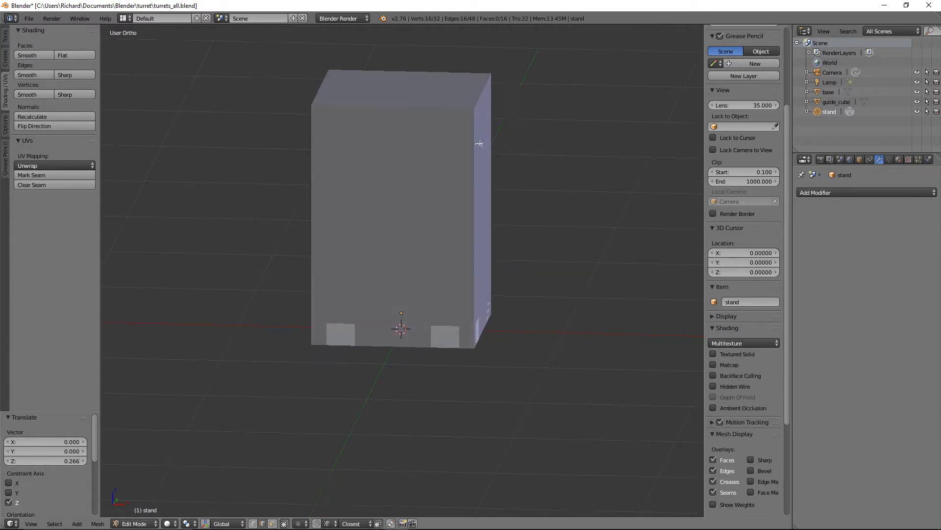
click(916, 102)
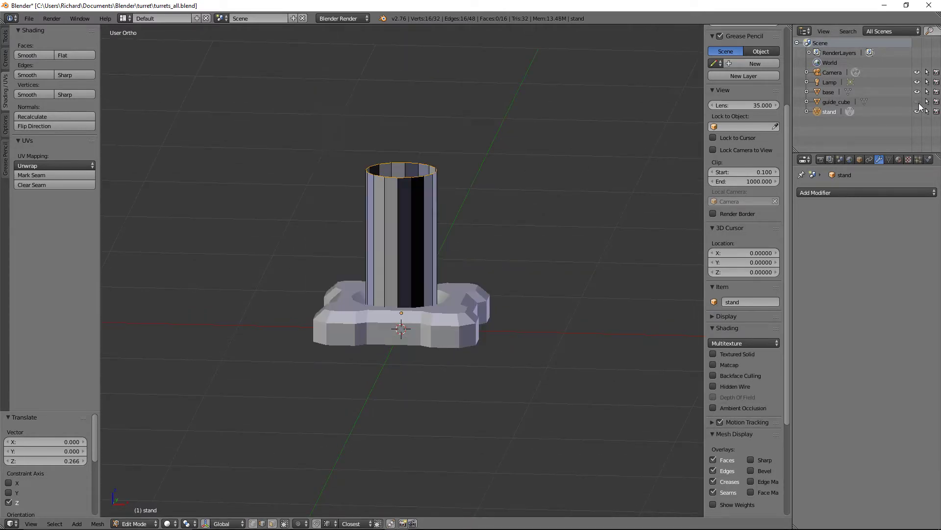
scroll(608, 238, up, 2)
middle_drag(608, 238, 472, 240)
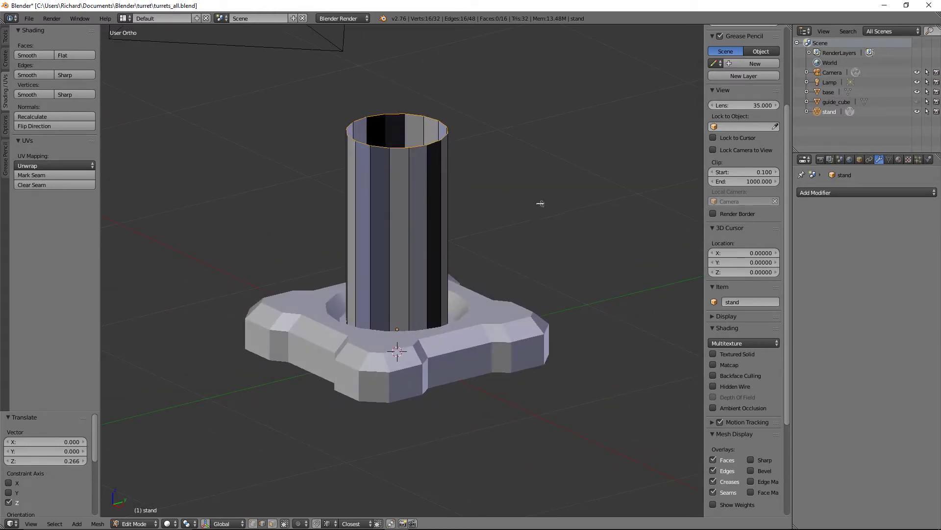
key(s)
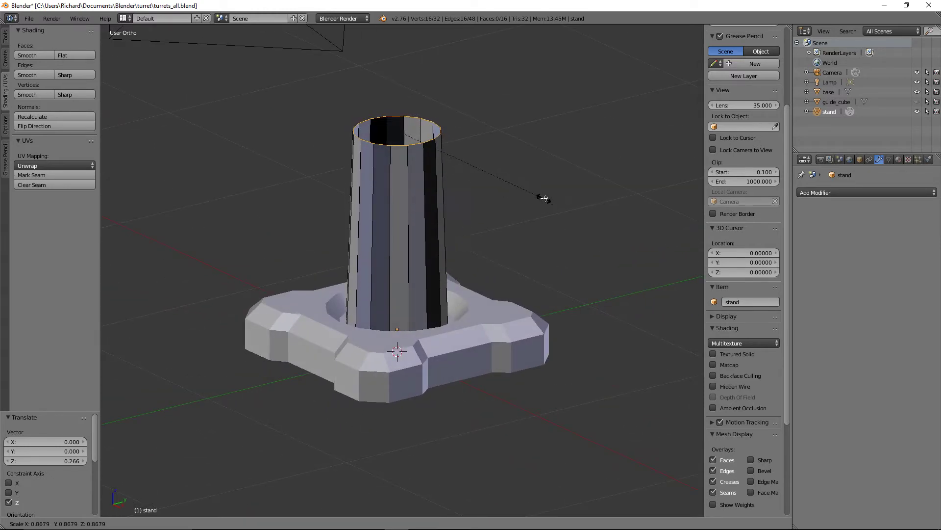
click(538, 196)
Select the base hole's inner edge loop and lower it 0.009 along Z
middle_drag(536, 197, 395, 72)
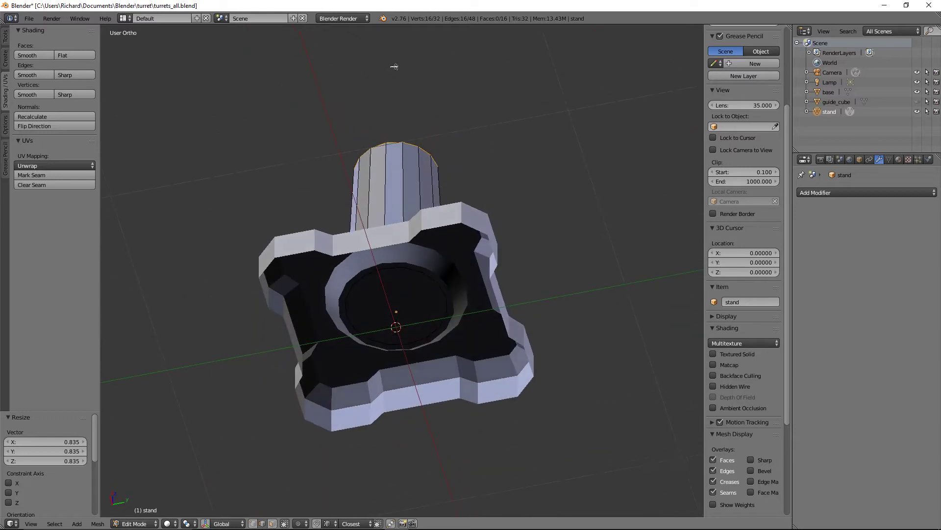
scroll(423, 257, up, 2)
alt+right_click(405, 273)
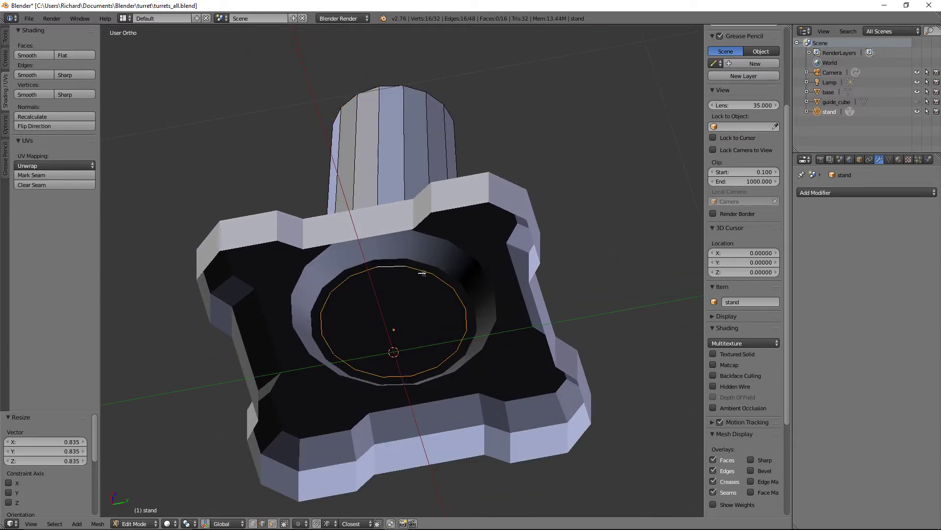
key(g)
key(z)
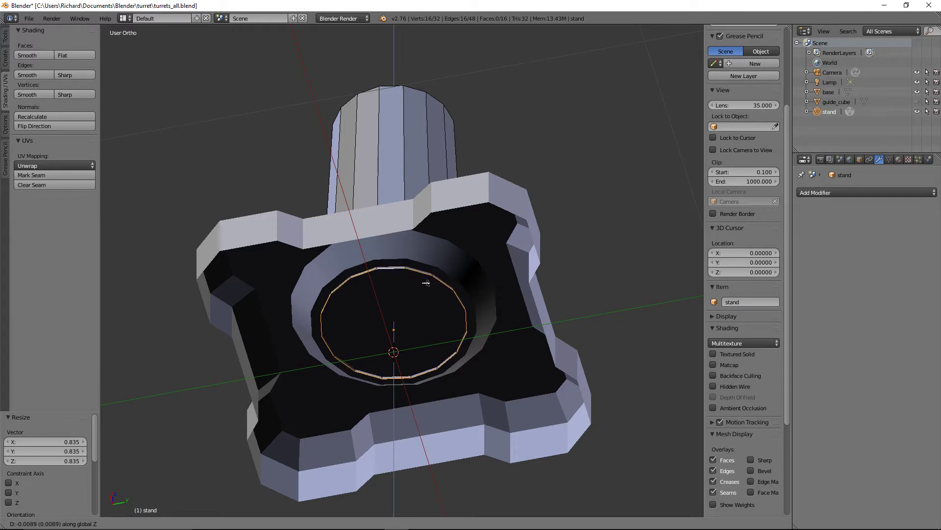
click(426, 283)
middle_drag(427, 275, 334, 347)
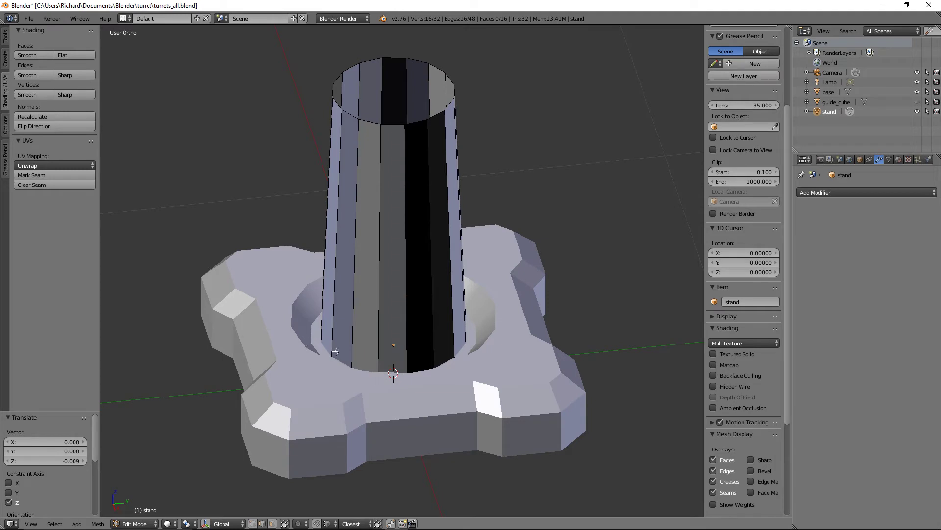
middle_drag(347, 354, 355, 366)
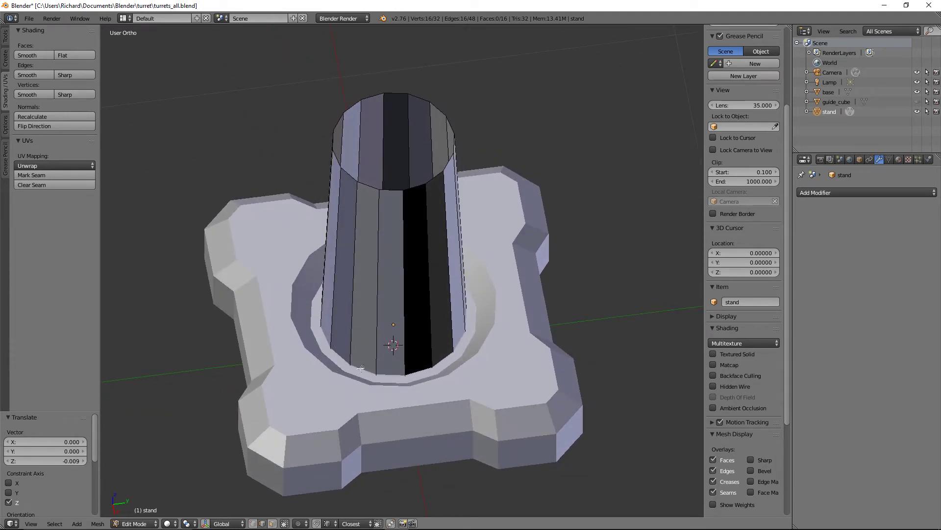
middle_drag(368, 225, 415, 244)
Recalculate stand's normals outward, shade it smooth, and use Object Data settings for 180° Auto Smooth
key(a)
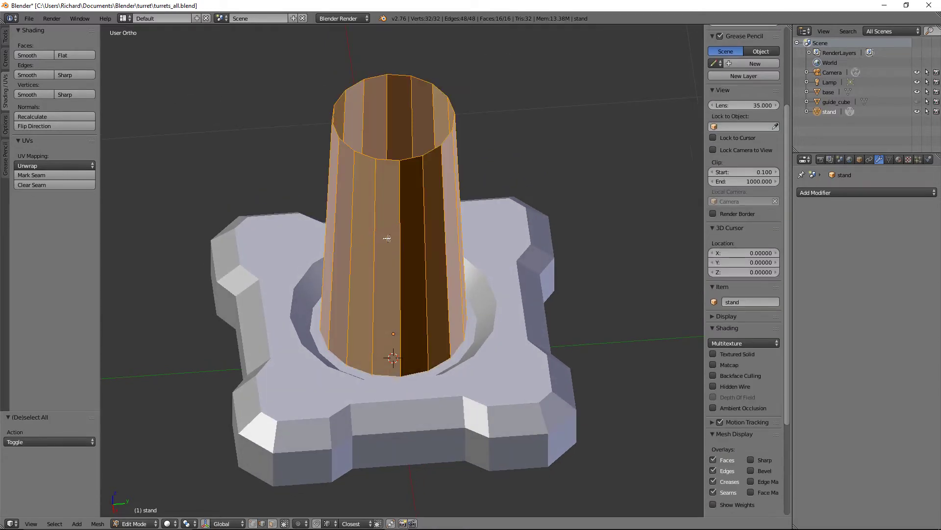
key(ctrl+n)
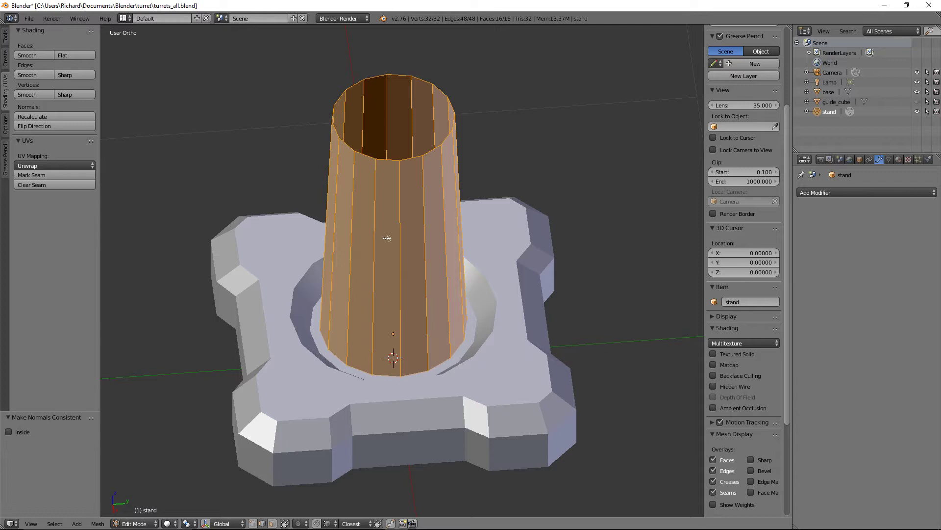
middle_drag(387, 238, 426, 219)
key(a)
key(a)
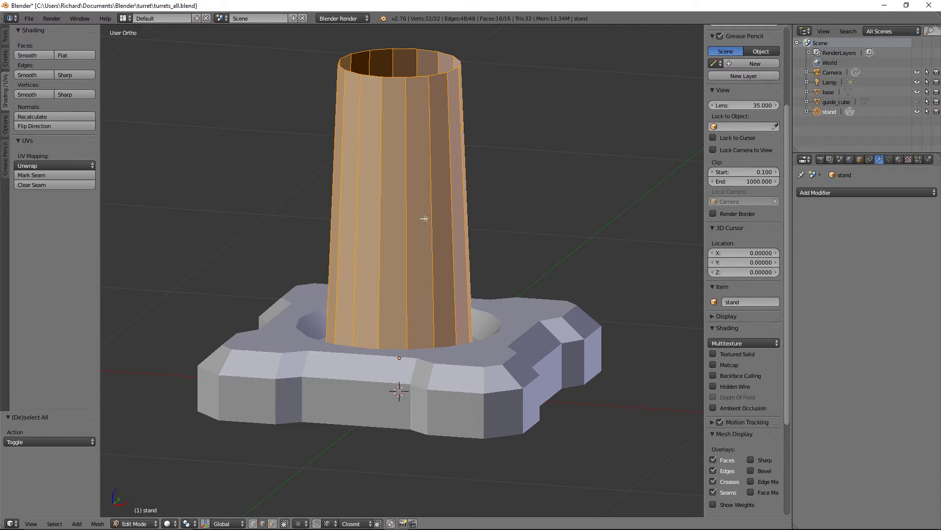
click(28, 55)
click(889, 159)
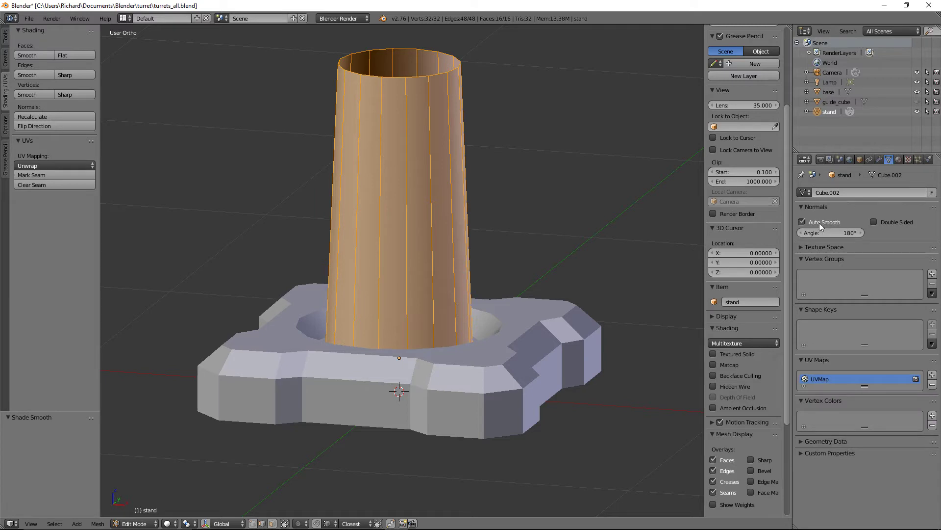
middle_drag(529, 201, 402, 171)
Return the stand to Object Mode and orbit to a near side view of its tower
key(Tab)
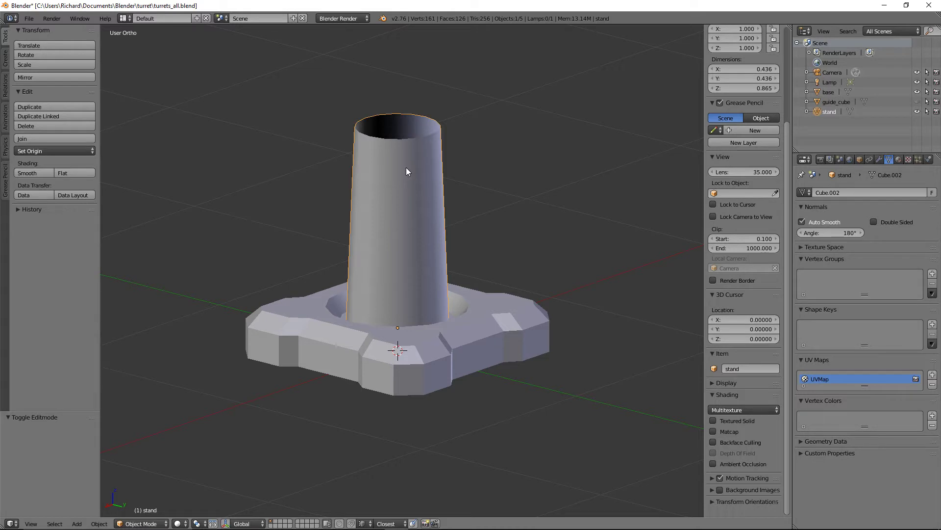
middle_drag(402, 219, 379, 211)
scroll(402, 233, up, 2)
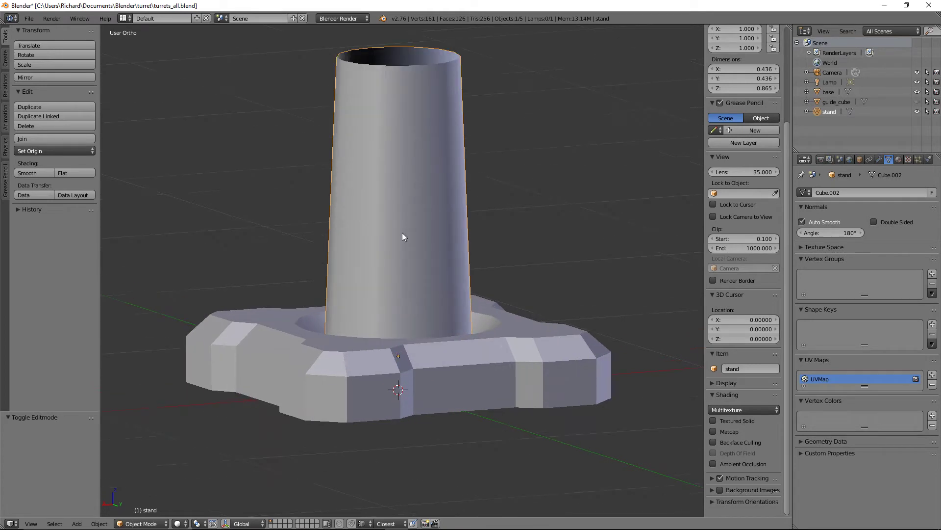
Add four loop cuts around the stand's tower in Edit Mode
scroll(397, 216, down, 2)
key(Tab)
key(ctrl+r)
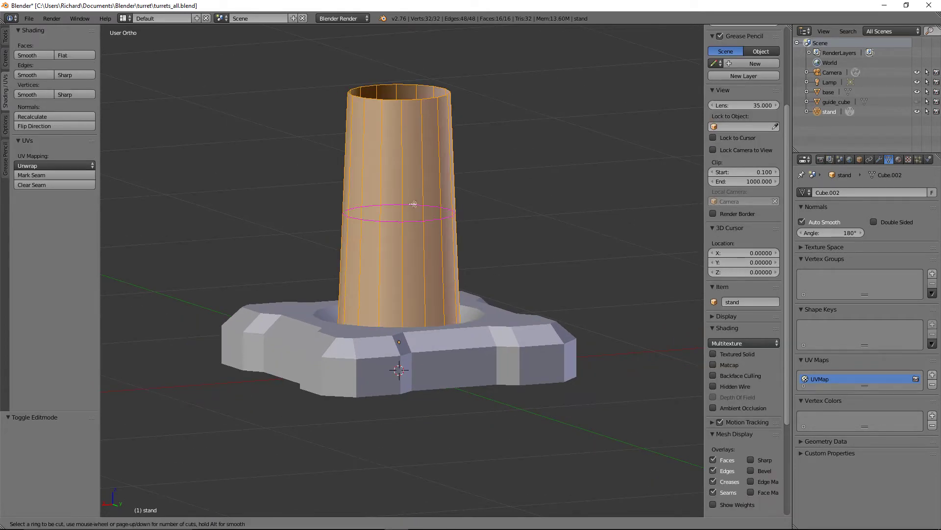
scroll(414, 203, up, 2)
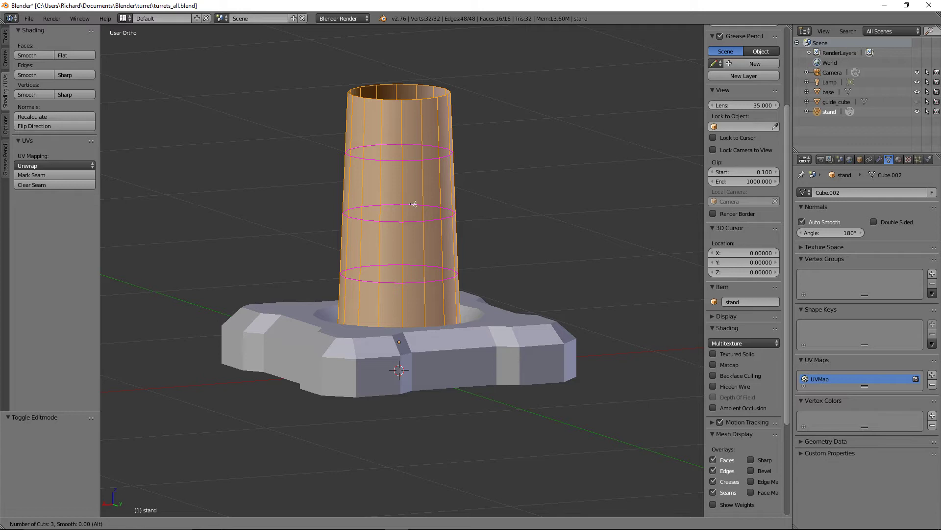
scroll(414, 204, up, 1)
click(413, 204)
right_click(414, 204)
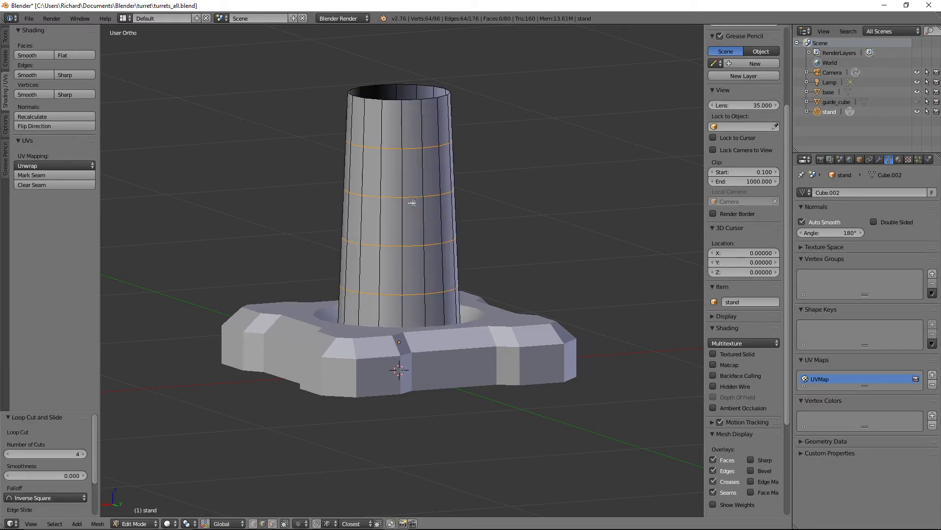
Select the top and bottom new rings and try a vertical scale, then cancel it
alt+right_click(414, 295)
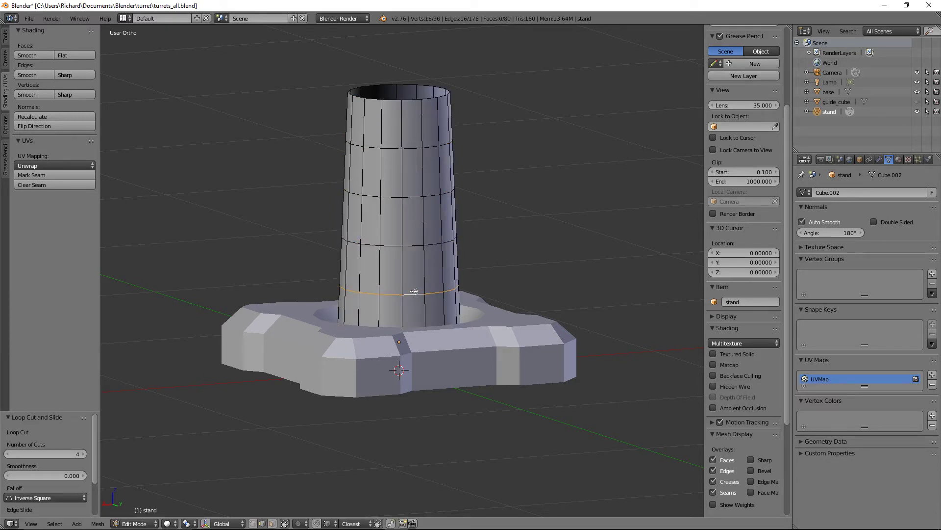
alt+shift+right_click(411, 147)
key(s)
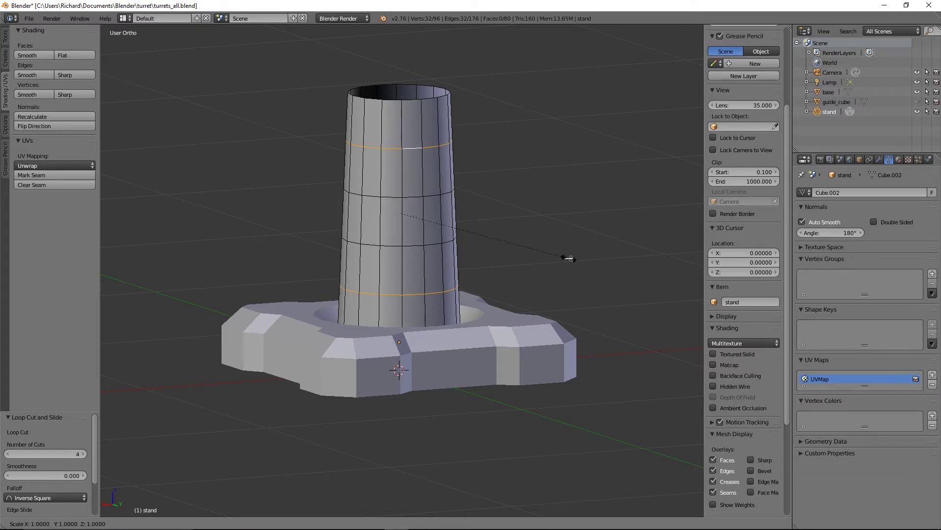
key(z)
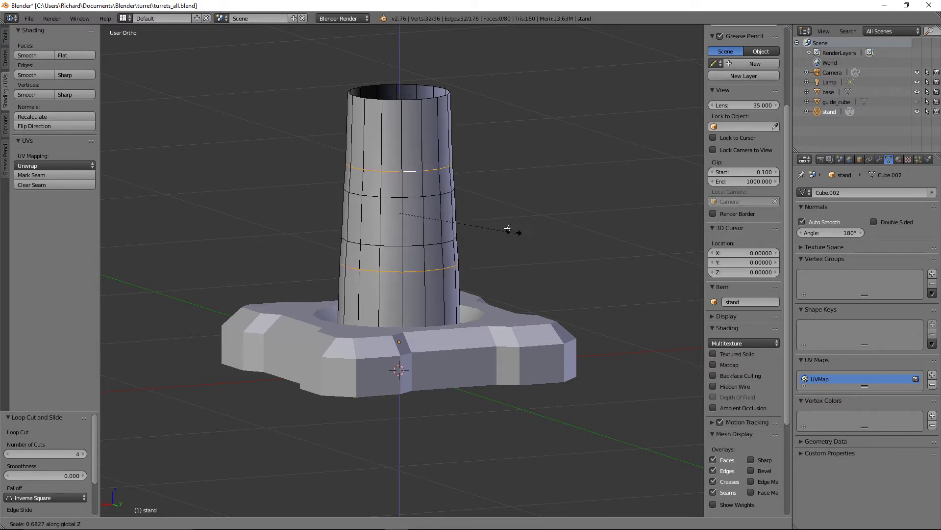
right_click(510, 226)
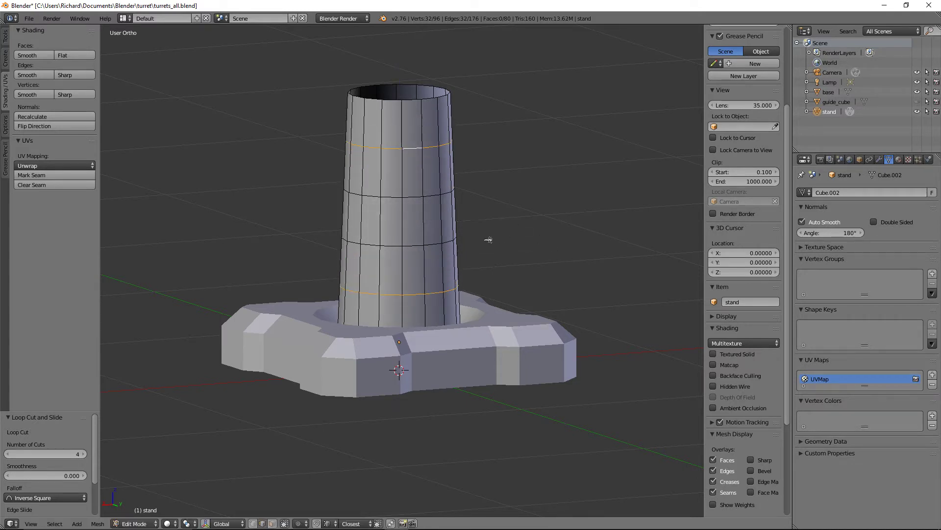
Slide the upper and lower new rings along the tower to bound a middle band
alt+right_click(431, 146)
mouse_move(466, 175)
middle_down()
mouse_move(456, 158)
mouse_move(473, 183)
middle_up()
key(g)
key(g)
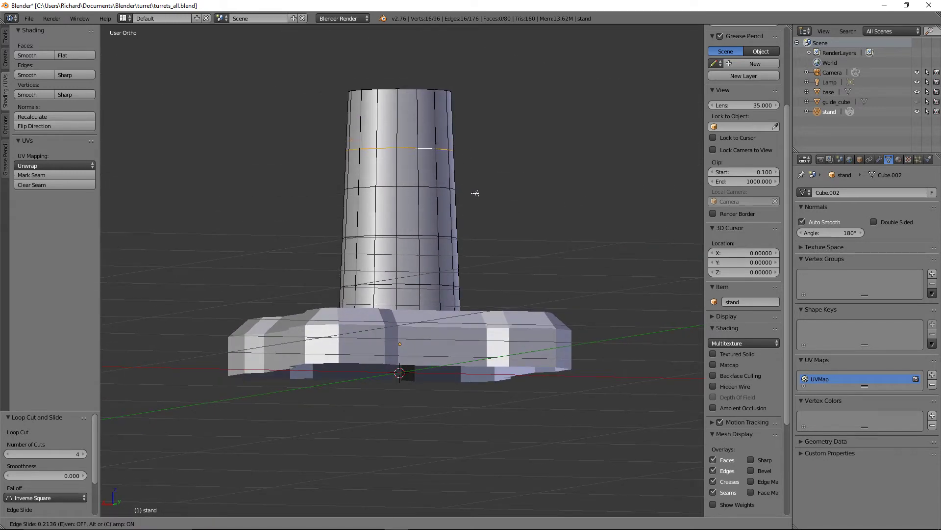
click(483, 218)
middle_drag(483, 218, 473, 233)
alt+right_click(431, 289)
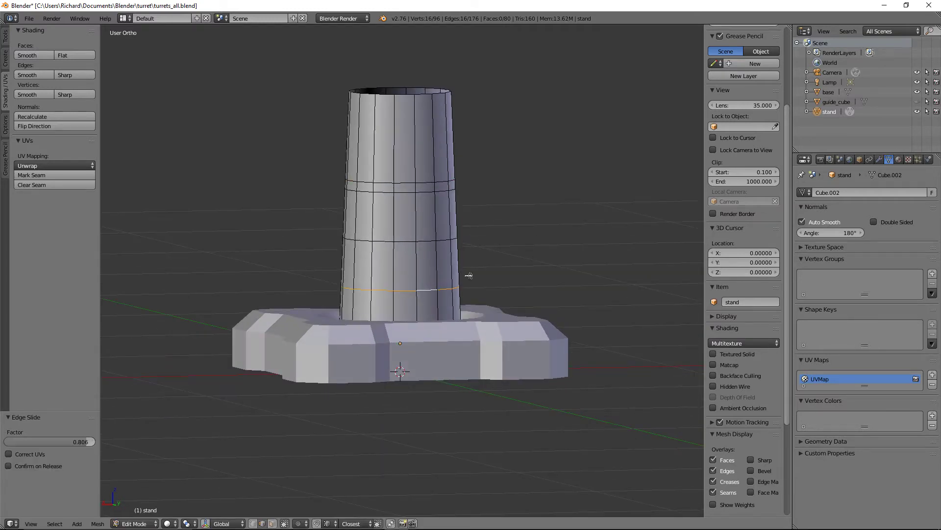
middle_drag(469, 275, 448, 279)
key(g)
key(g)
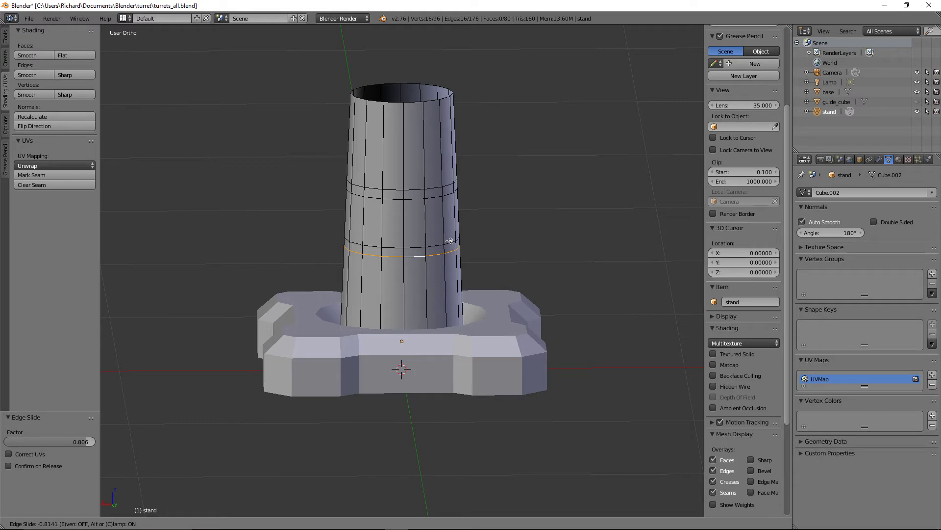
click(449, 241)
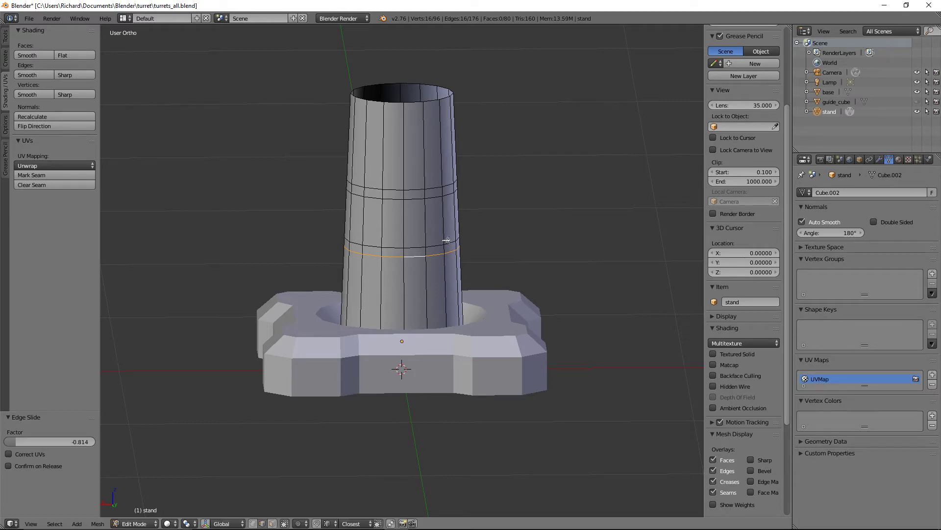
Scale the middle band of faces outward to 1.077 and preview it in Object Mode
key(ctrl+Tab)
click(431, 253)
alt+right_click(426, 228)
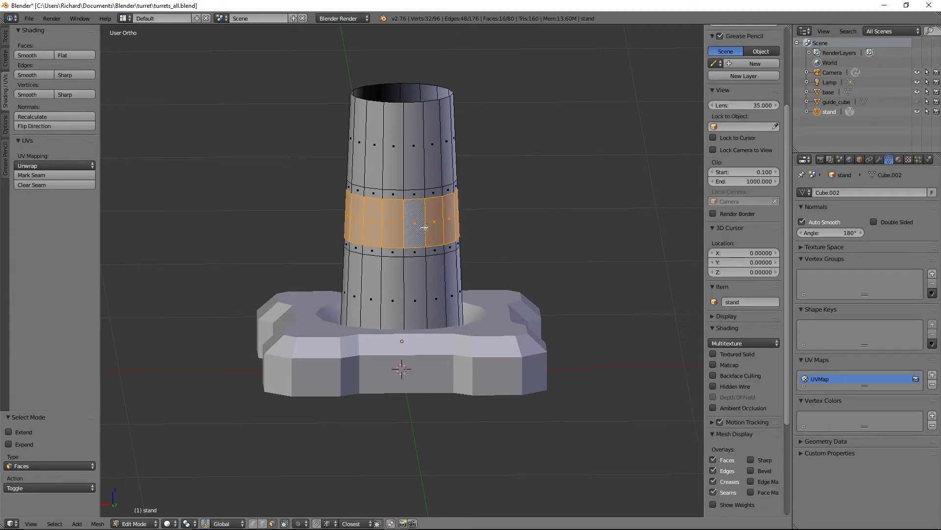
key(s)
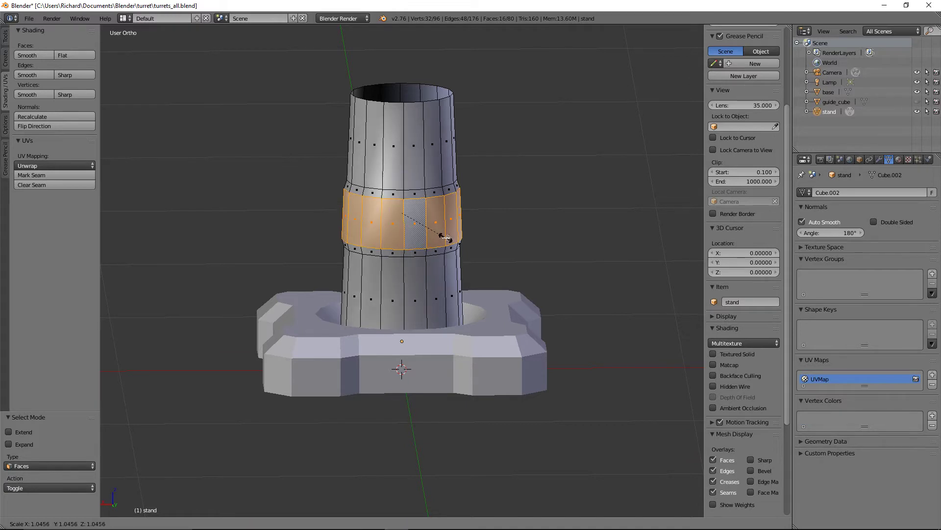
click(447, 239)
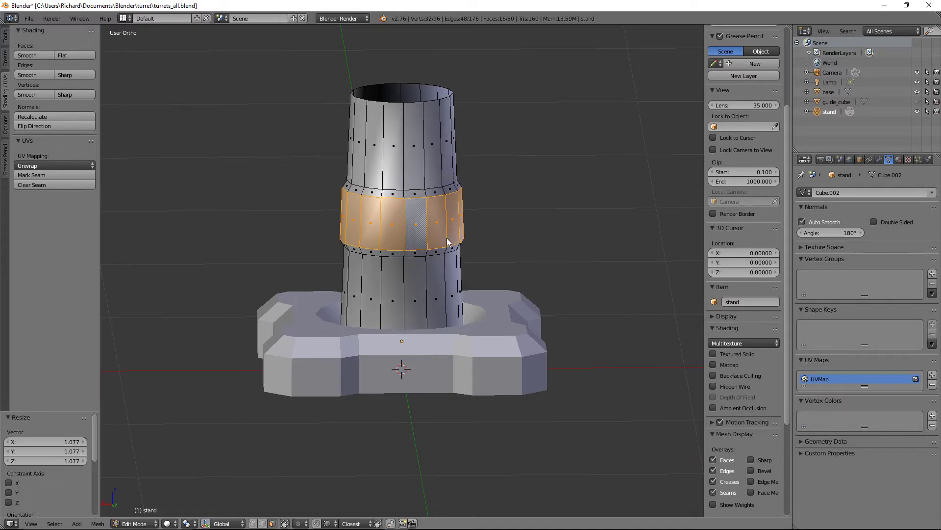
key(Tab)
mouse_move(454, 225)
middle_down()
mouse_move(472, 211)
mouse_move(489, 248)
mouse_move(546, 222)
mouse_move(522, 251)
mouse_move(451, 240)
middle_up()
key(Tab)
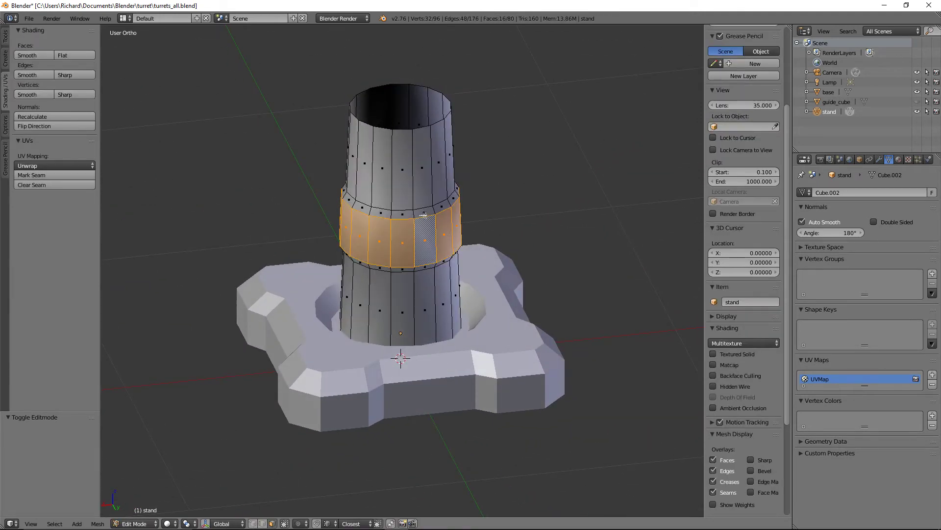
Select the four band edge loops, mark them sharp, and return to Object Mode
key(ctrl+Tab)
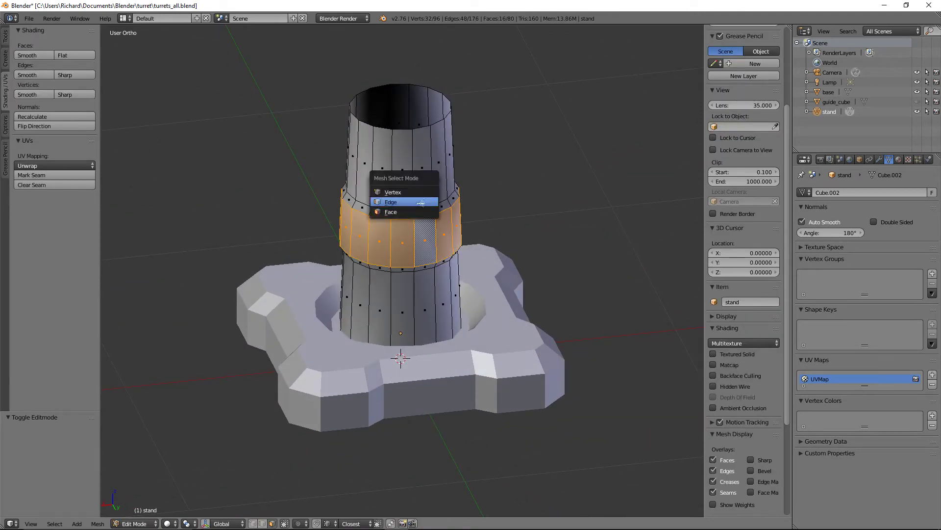
click(415, 204)
alt+right_click(412, 208)
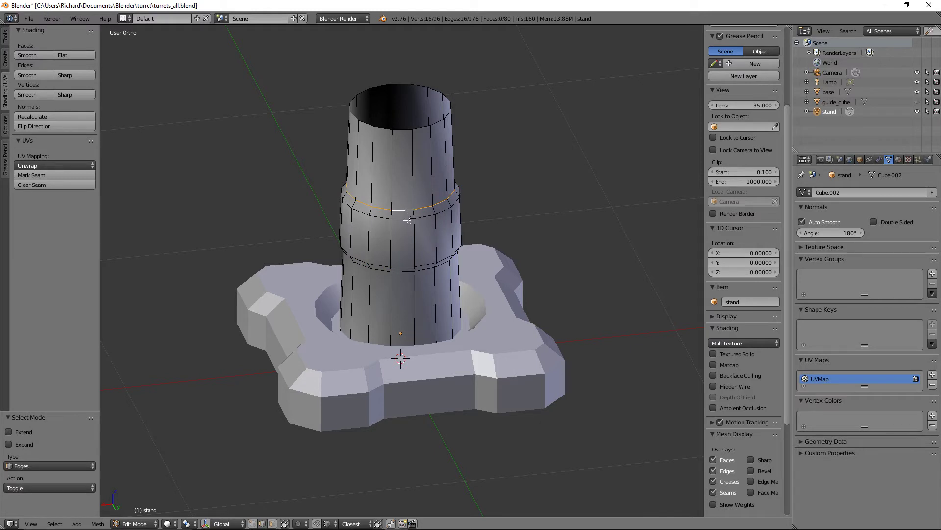
alt+shift+right_click(408, 221)
alt+shift+right_click(410, 263)
alt+shift+right_click(408, 274)
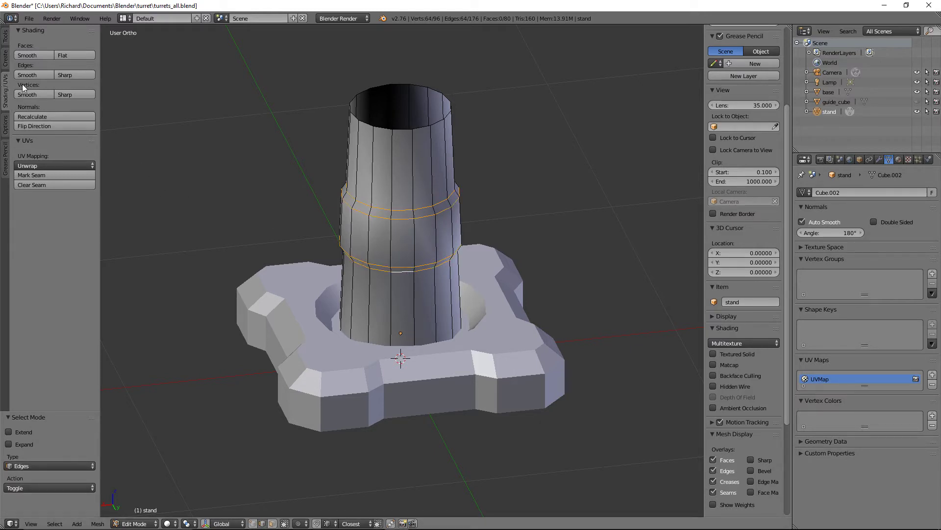
click(60, 75)
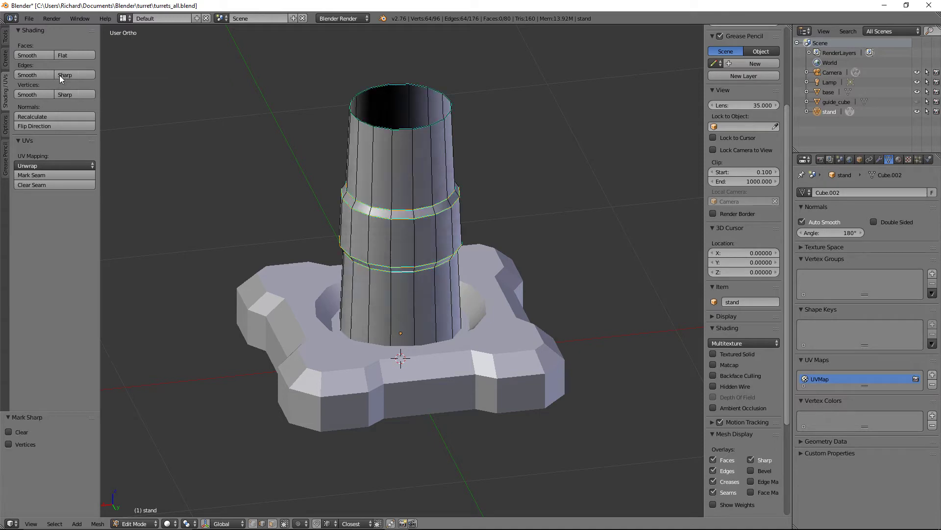
middle_drag(395, 176, 383, 231)
key(Tab)
Rename the stand object to stand01 in the Outliner
double_click(829, 112)
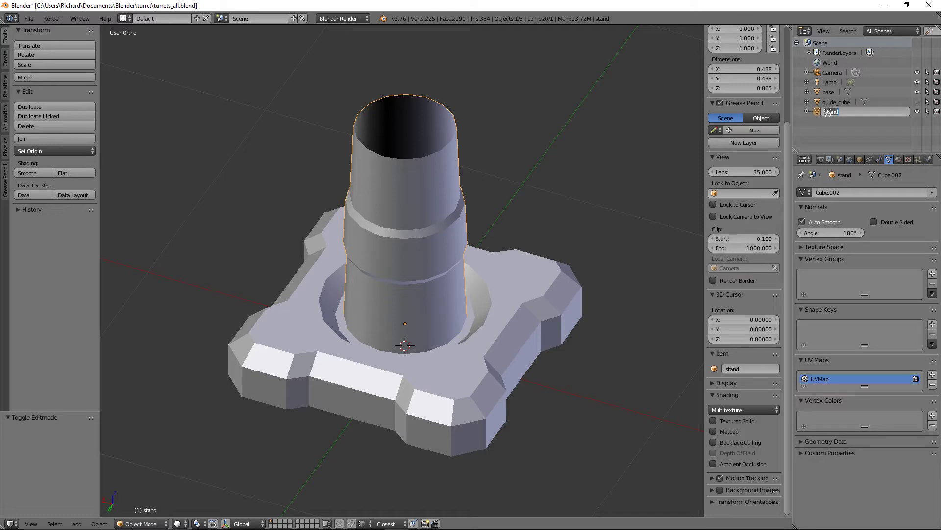
key(BackSpace)
key(Return)
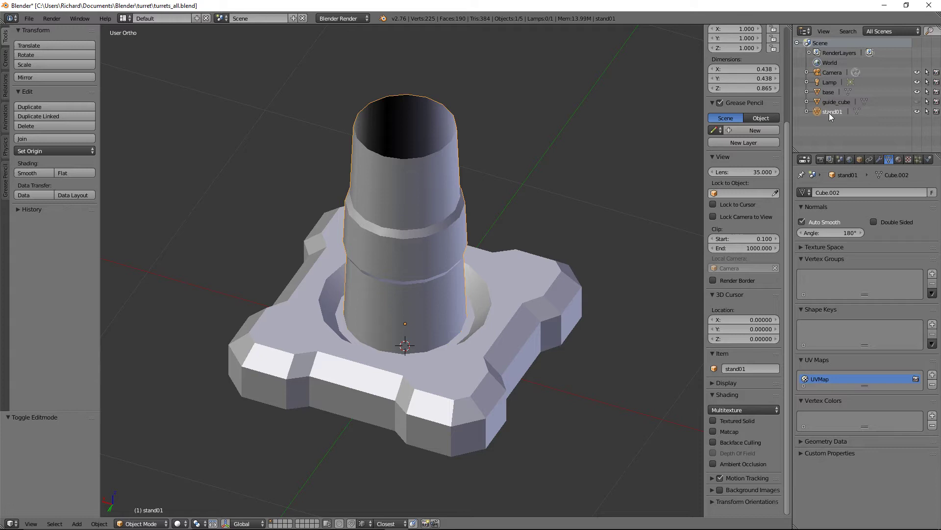
Select the whole stand01 mesh in Edit Mode and inspect it from several angles
key(Tab)
key(a)
key(a)
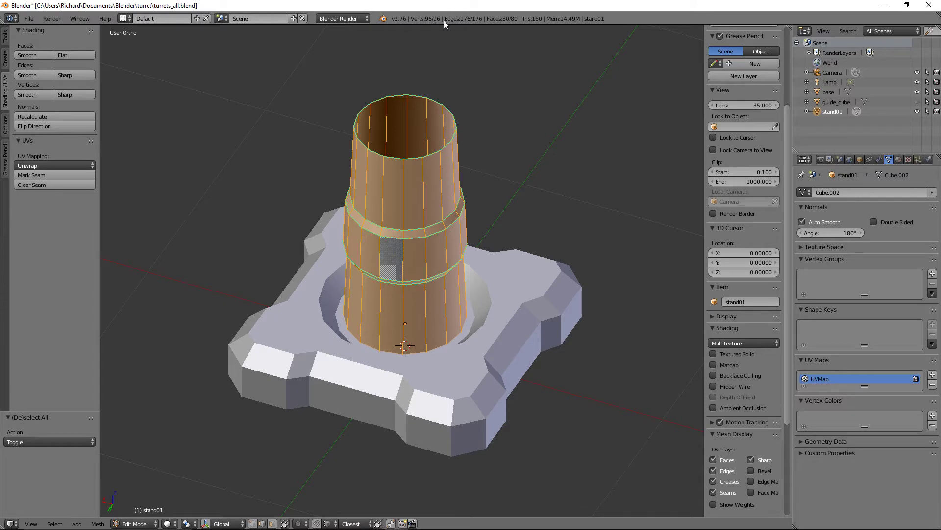
middle_drag(402, 167, 410, 138)
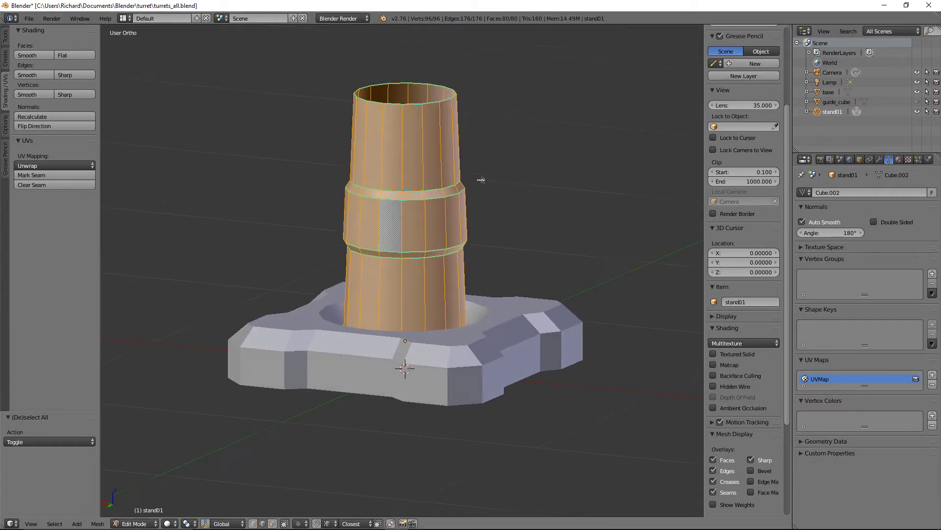
middle_drag(483, 181, 422, 243)
scroll(422, 244, up, 3)
scroll(421, 244, down, 3)
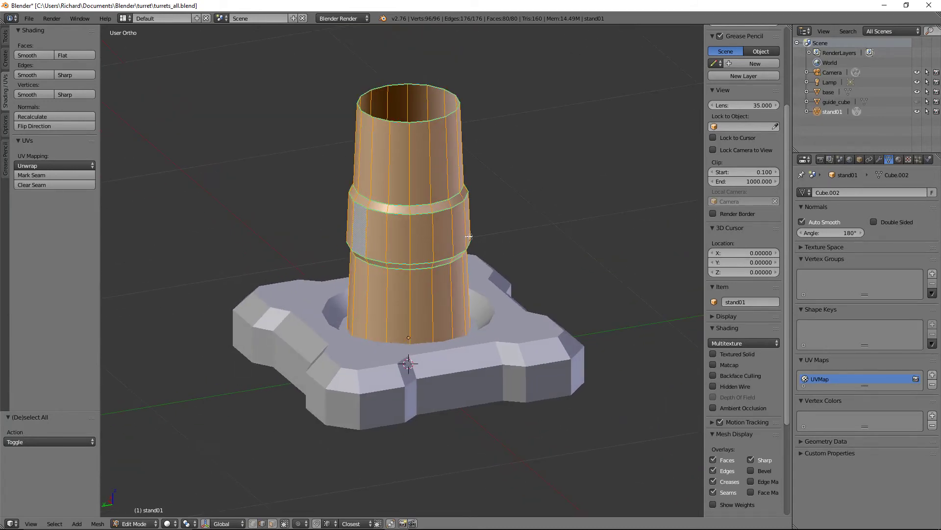
middle_drag(372, 279, 436, 333)
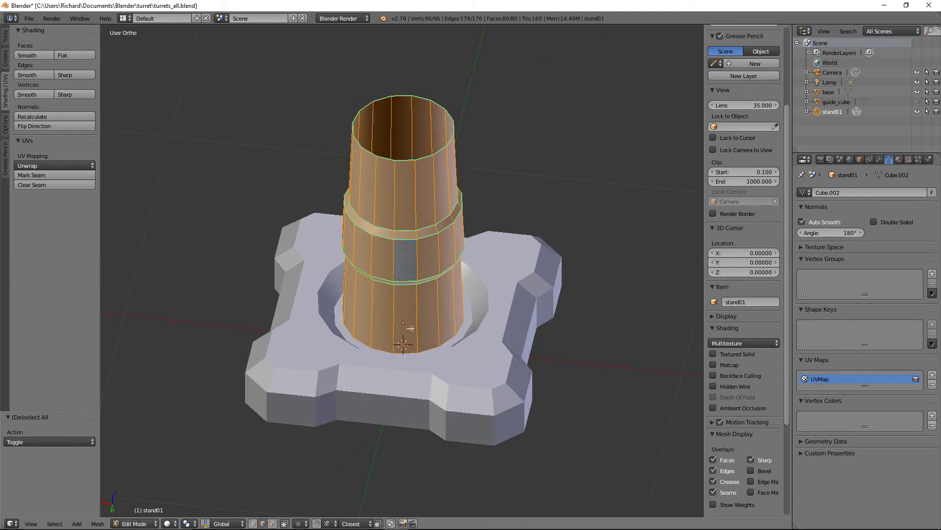
key(Tab)
Add a 2-unit cube around the stand and view it from the front in wireframe
key(shift+a)
mouse_move(418, 313)
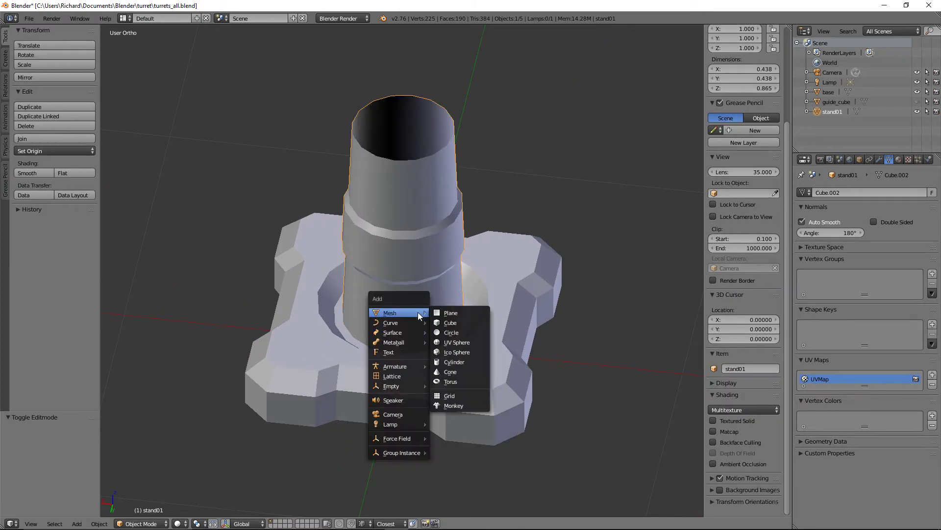
click(447, 321)
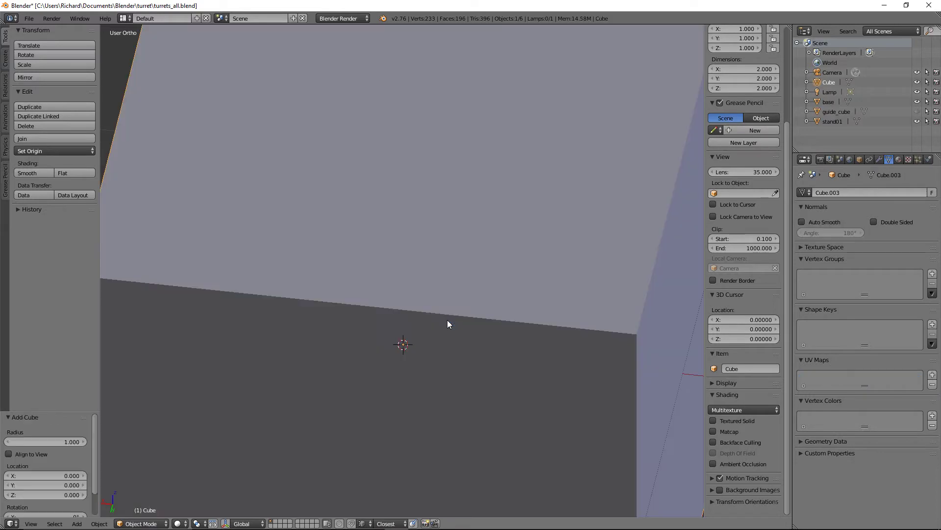
scroll(474, 310, down, 6)
key(KP_1)
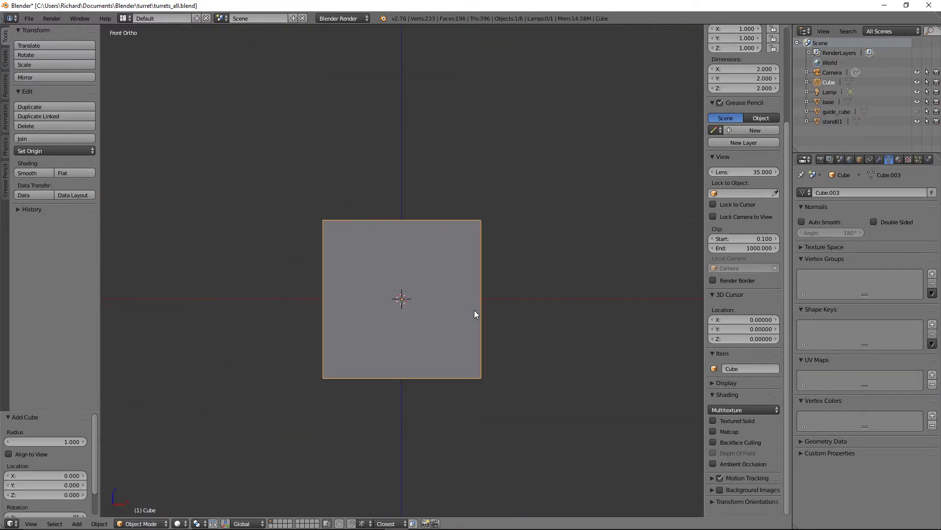
scroll(475, 310, up, 2)
scroll(473, 309, down, 1)
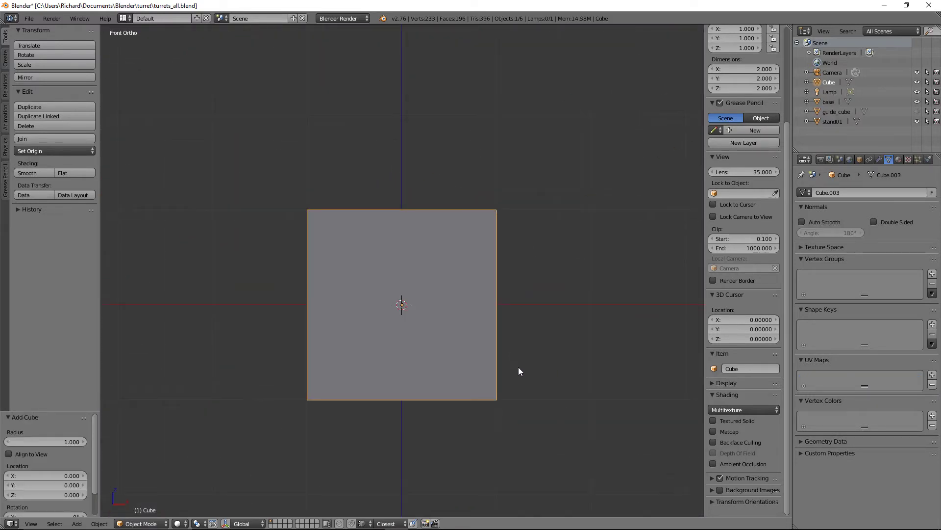
key(z)
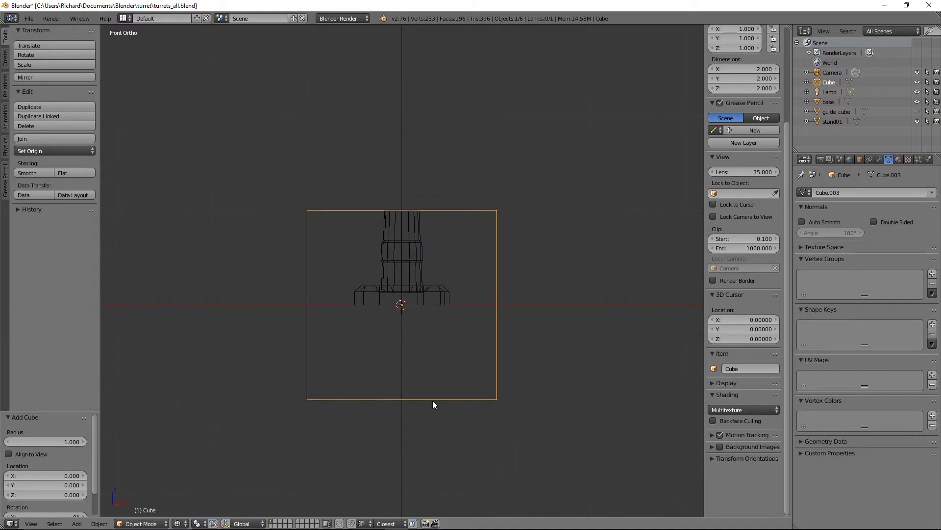
Hide the base object and reselect the new cube
key(Tab)
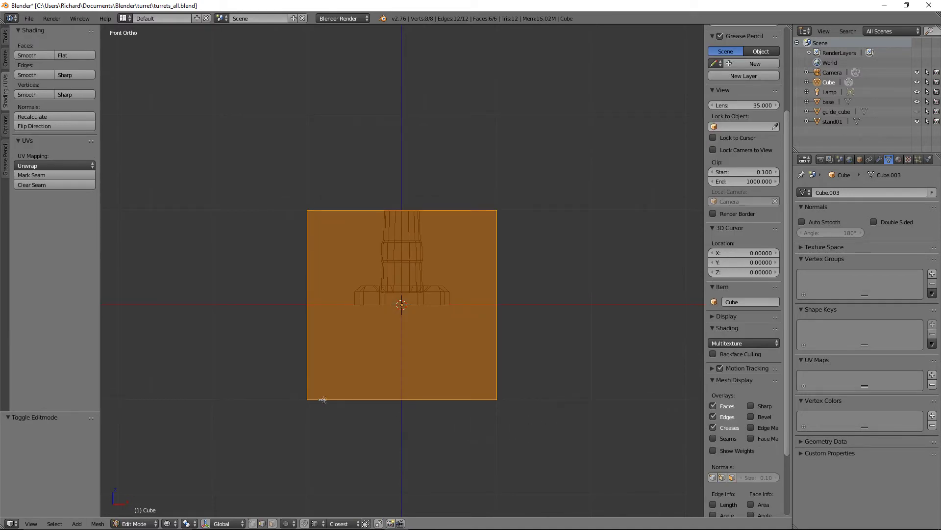
scroll(296, 375, up, 2)
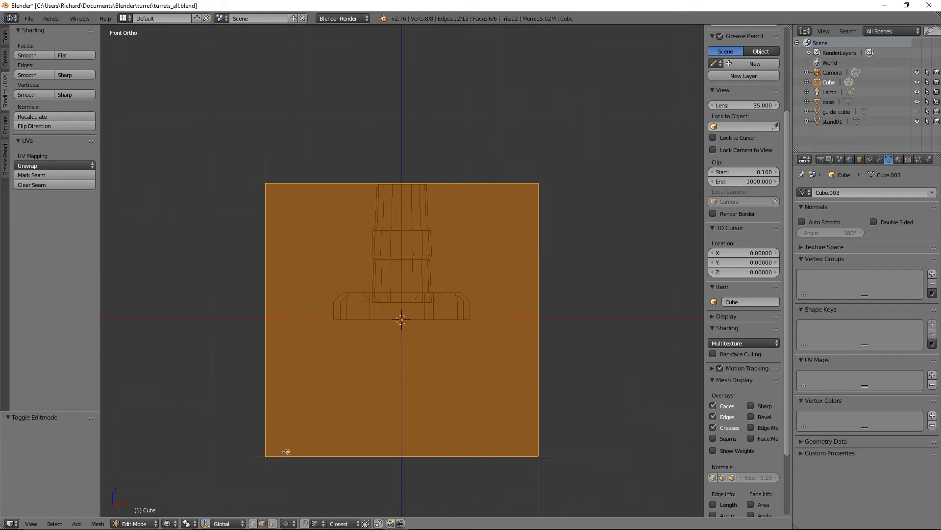
scroll(288, 451, down, 2)
key(Tab)
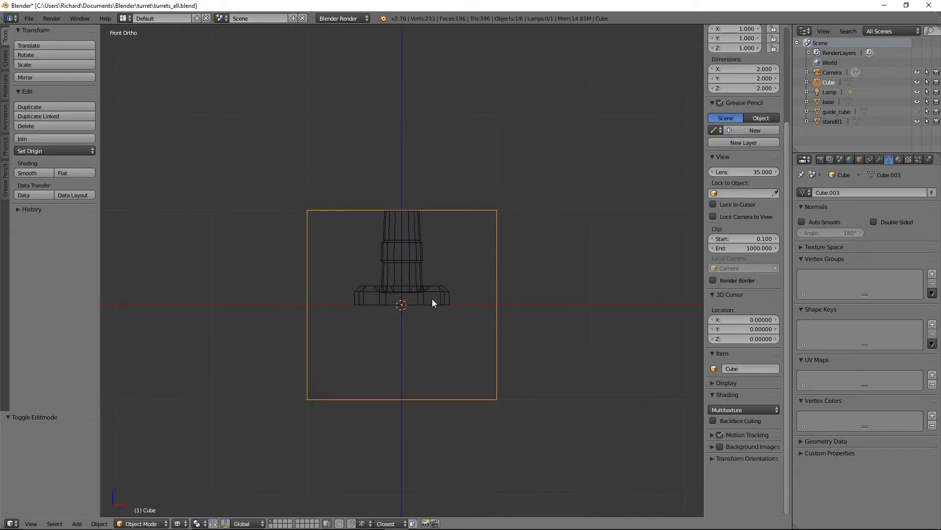
right_click(434, 299)
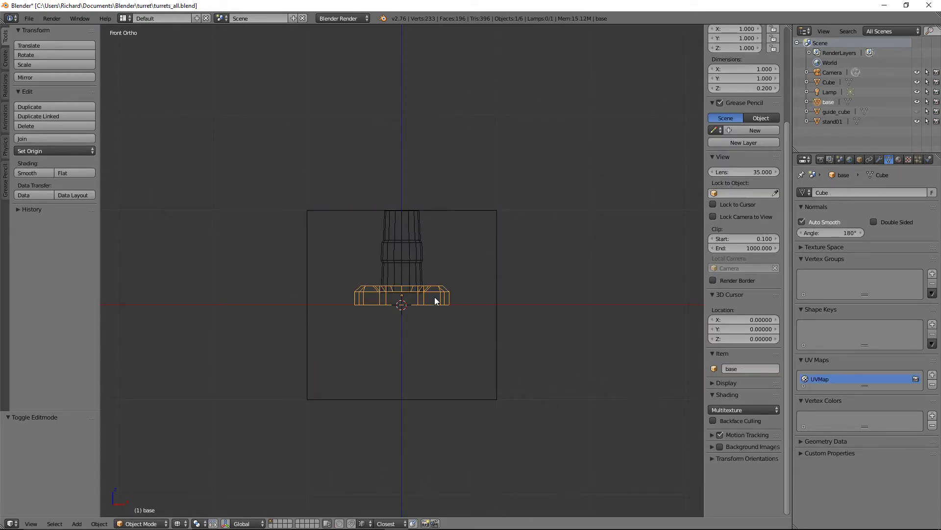
key(Tab)
key(Tab)
key(h)
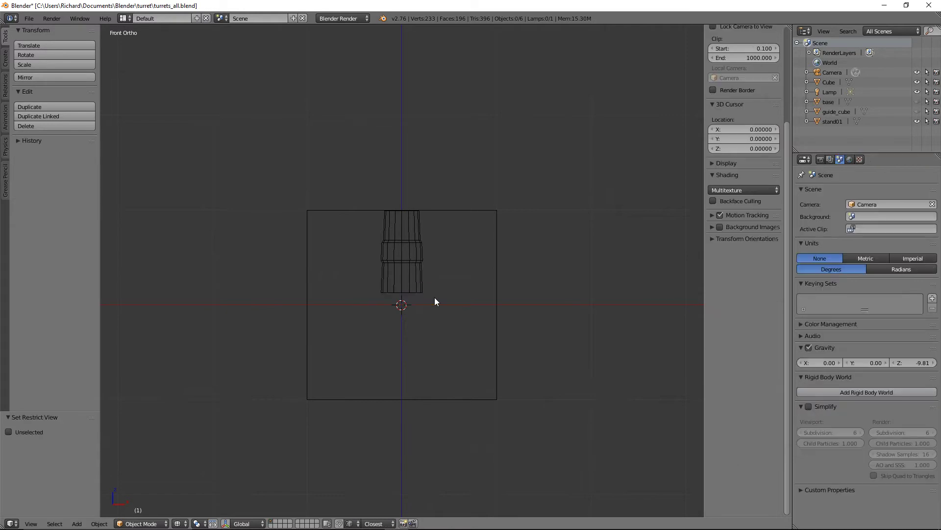
right_click(397, 376)
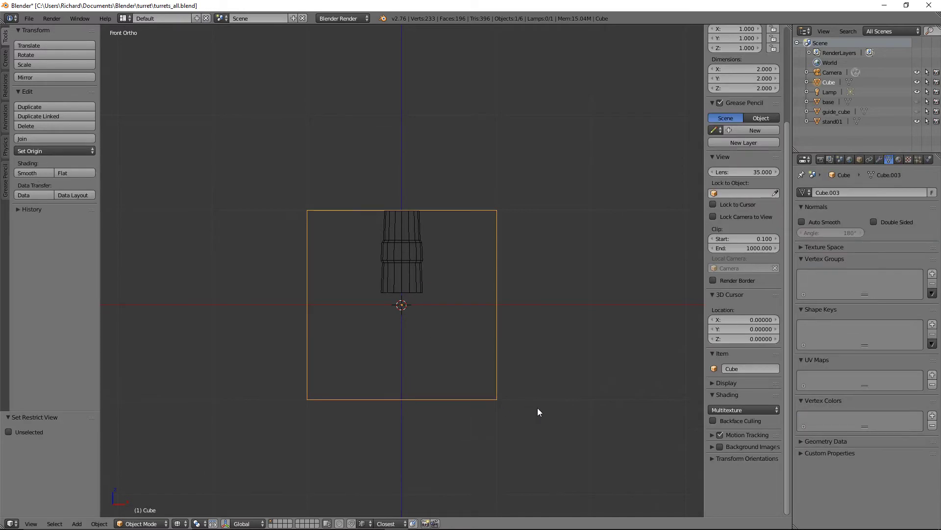
Box-select the cube's bottom vertices and raise them 1.128 along Z with snapping
key(Tab)
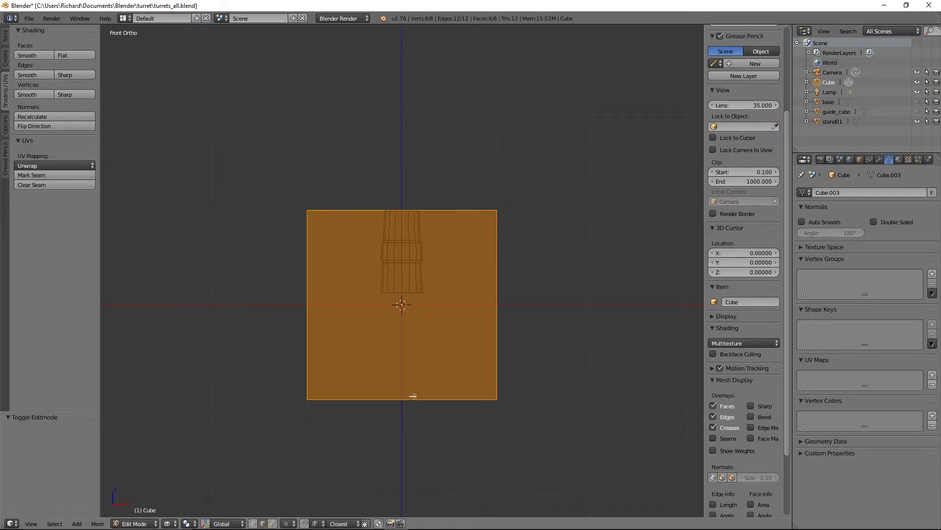
key(a)
key(b)
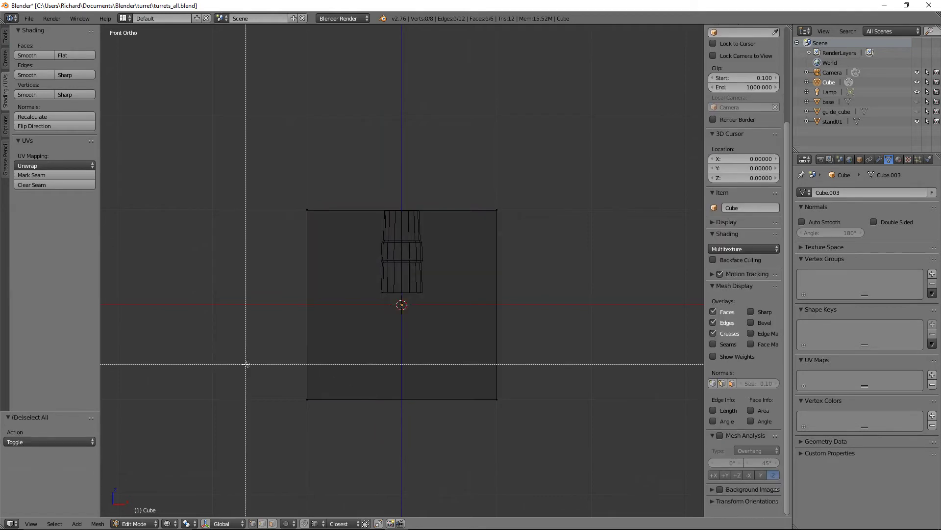
drag(245, 363, 579, 459)
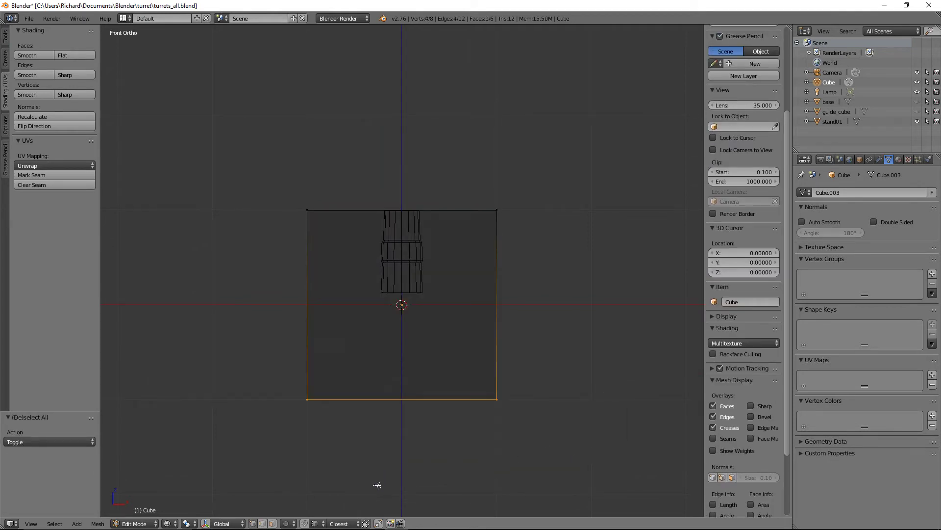
click(304, 524)
key(g)
key(z)
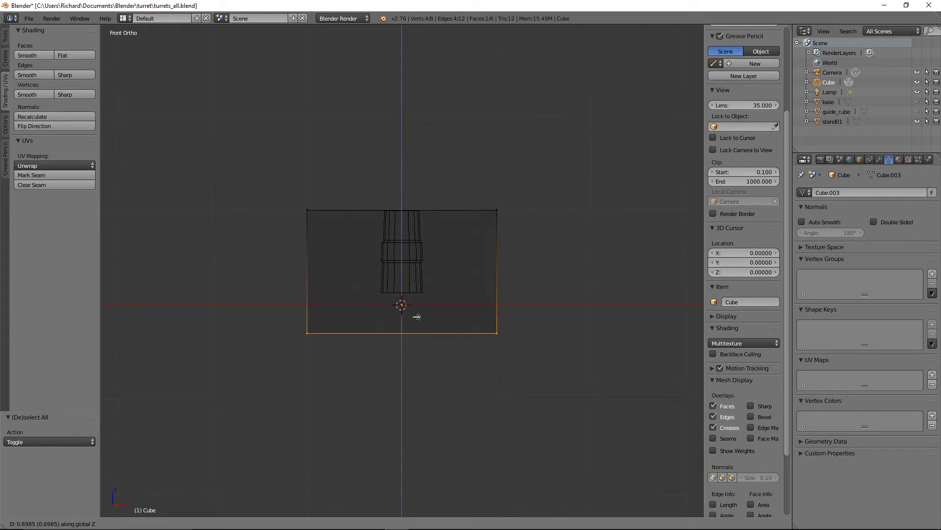
click(397, 290)
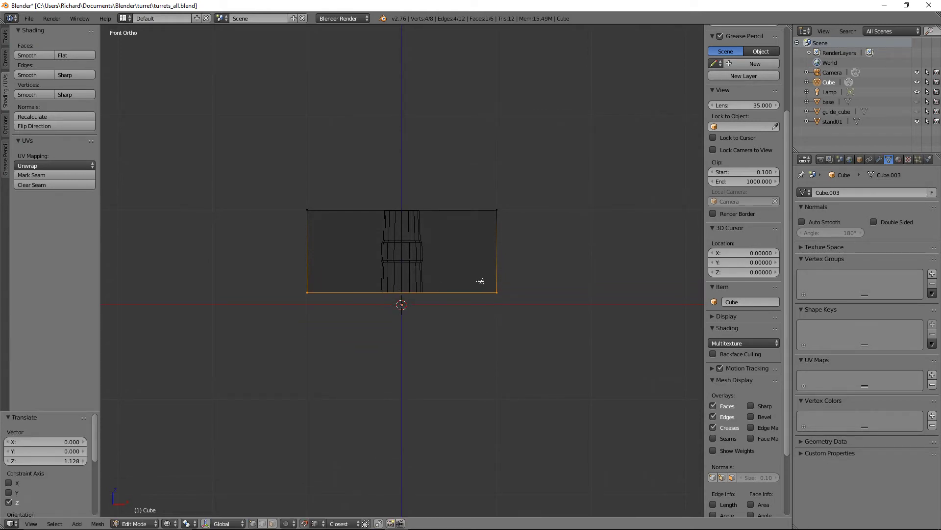
Turn snapping off and start narrowing the whole cube horizontally, keeping its height fixed
scroll(481, 275, up, 2)
scroll(484, 280, down, 1)
key(s)
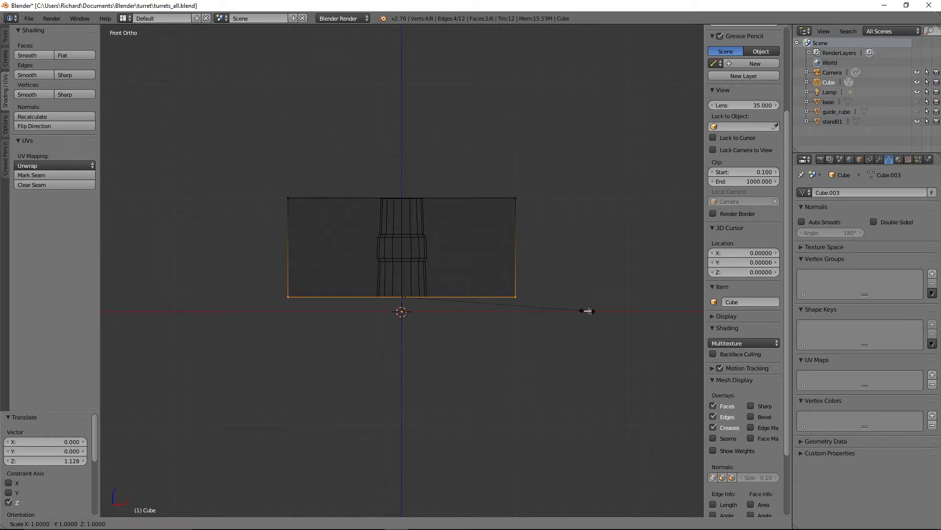
right_click(505, 293)
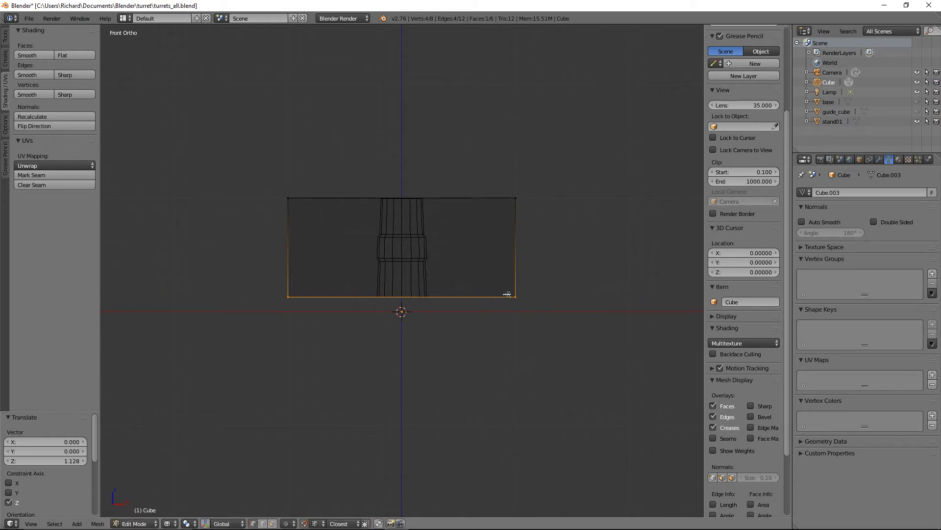
key(a)
key(a)
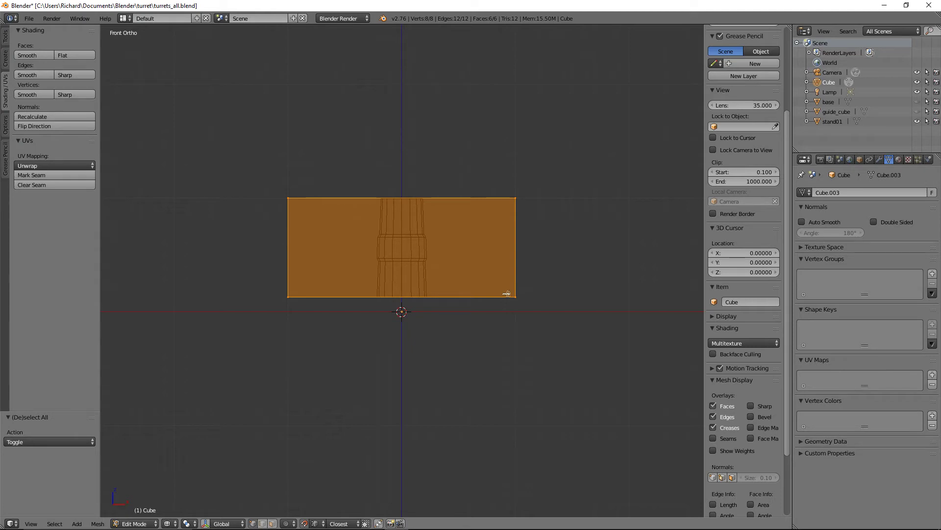
right_click(507, 293)
click(305, 524)
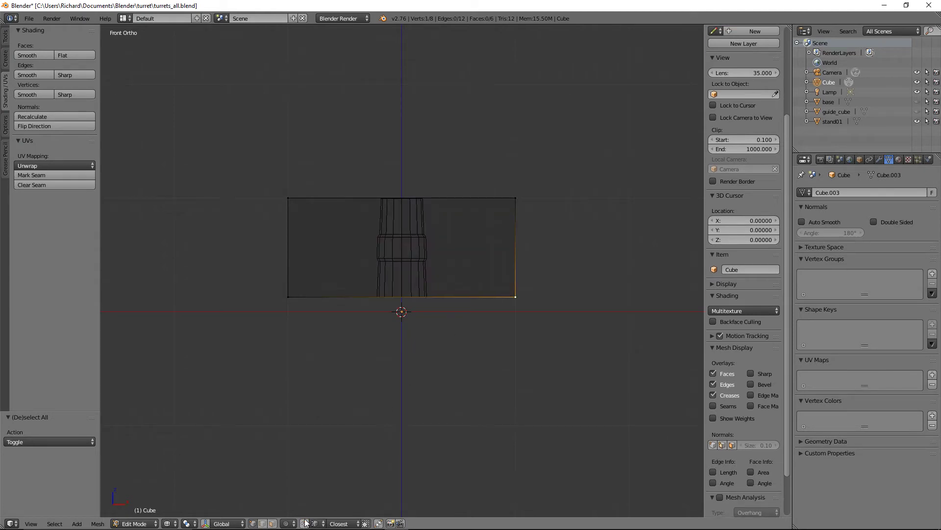
key(a)
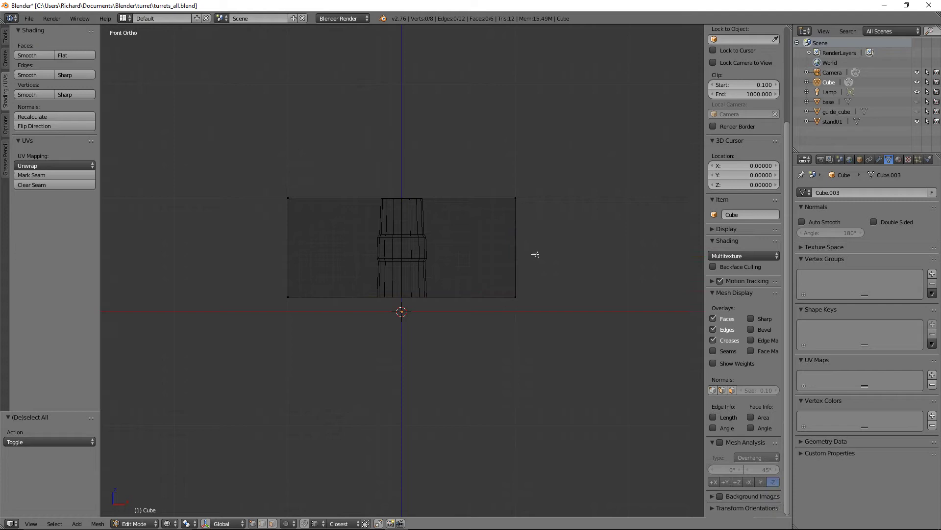
key(a)
key(s)
key(shift+z)
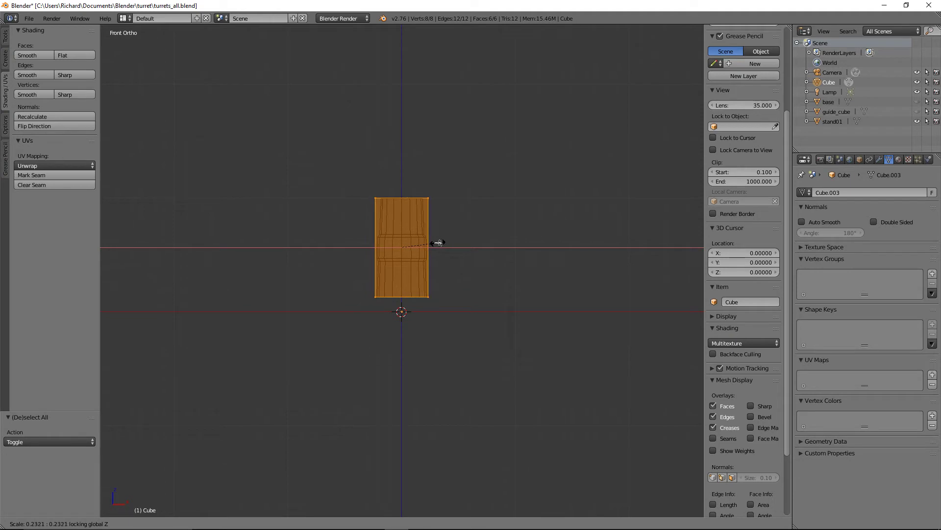
Confirm the box narrowed to 0.223 and select its top face
click(437, 242)
middle_drag(436, 242, 436, 266)
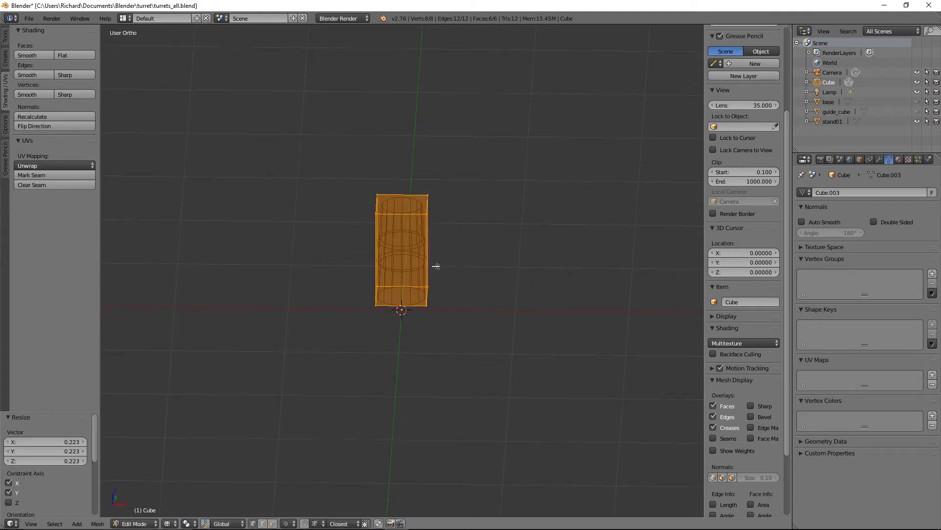
key(ctrl+Tab)
click(405, 283)
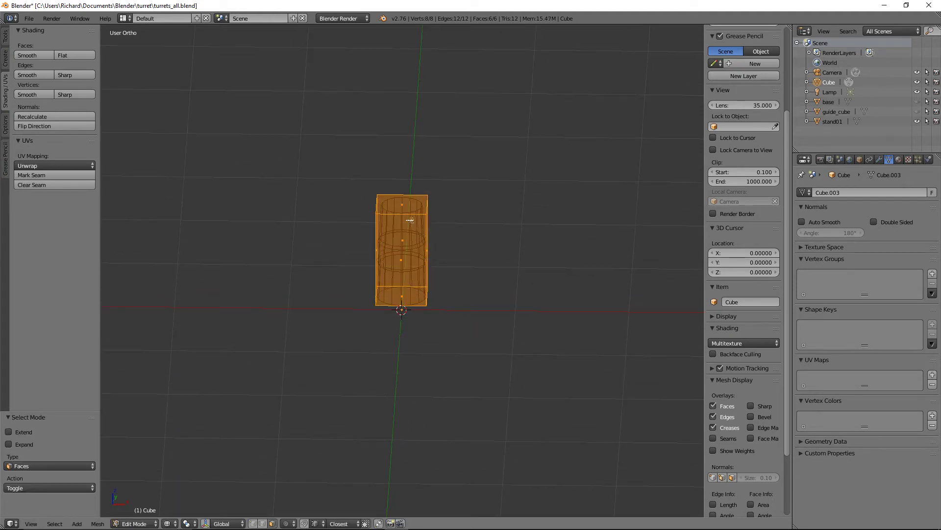
right_click(405, 208)
Shrink the top face to 0.754, switch to solid shading, and add the bottom face
key(KP_1)
key(KP_7)
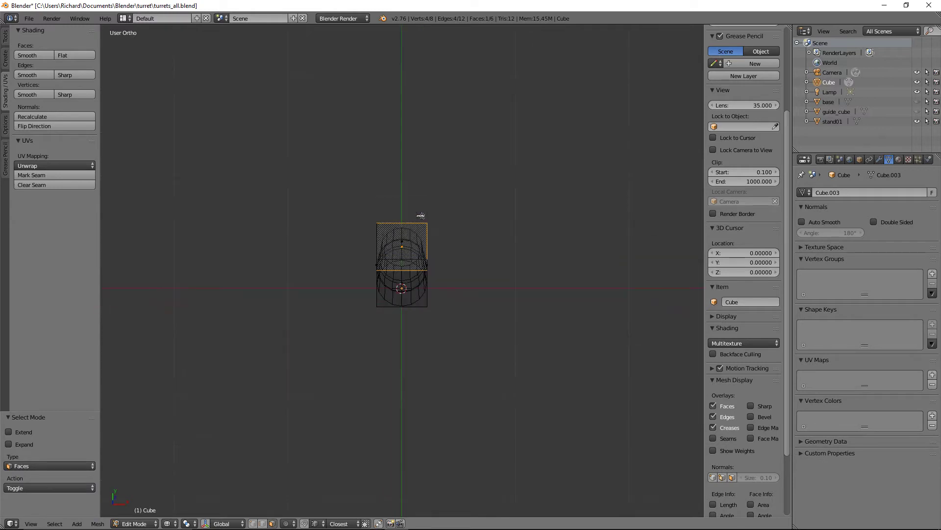
scroll(468, 288, up, 3)
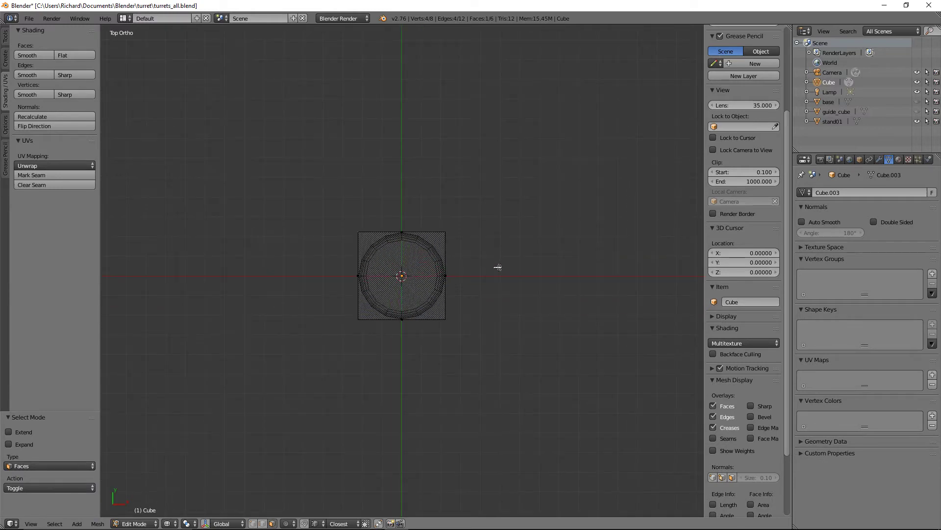
middle_drag(488, 247, 537, 195)
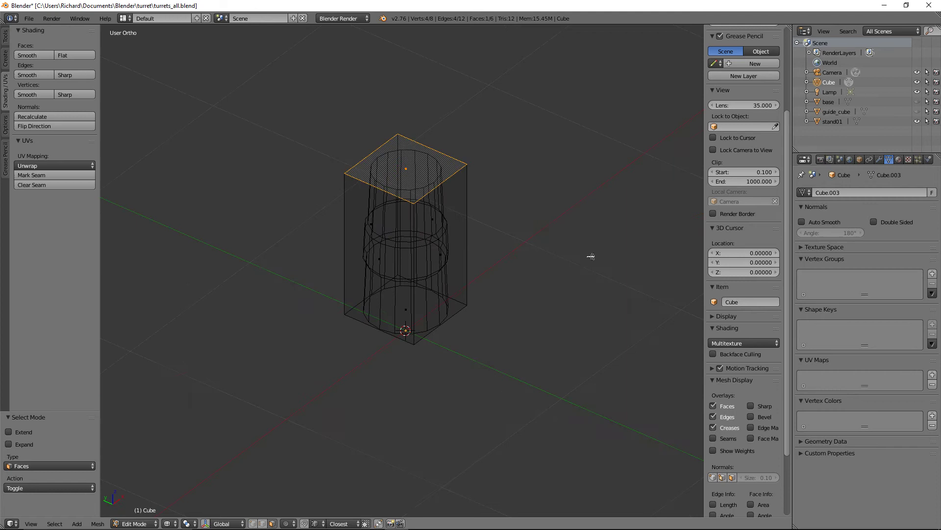
key(s)
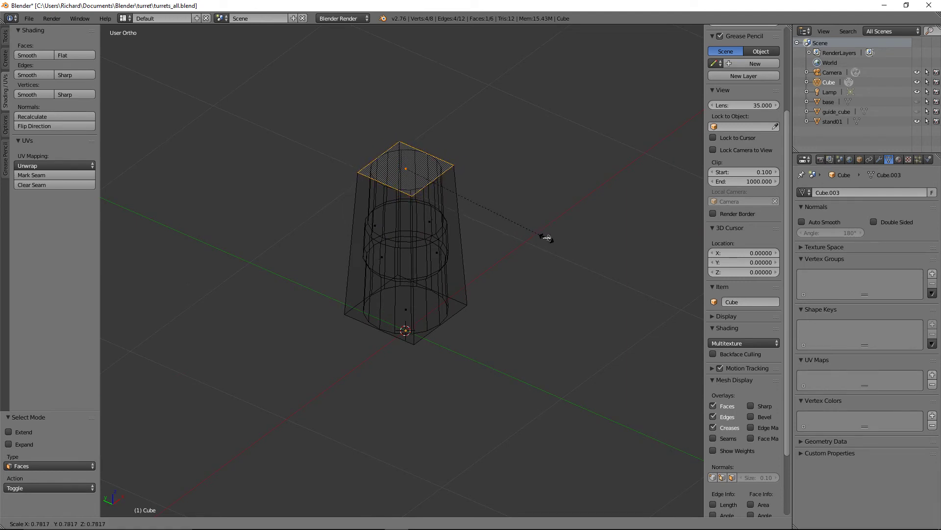
click(546, 238)
mouse_move(545, 236)
middle_down()
mouse_move(502, 247)
mouse_move(464, 208)
mouse_move(439, 210)
mouse_move(458, 227)
mouse_move(493, 215)
mouse_move(425, 216)
mouse_move(443, 224)
mouse_move(460, 188)
middle_up()
key(z)
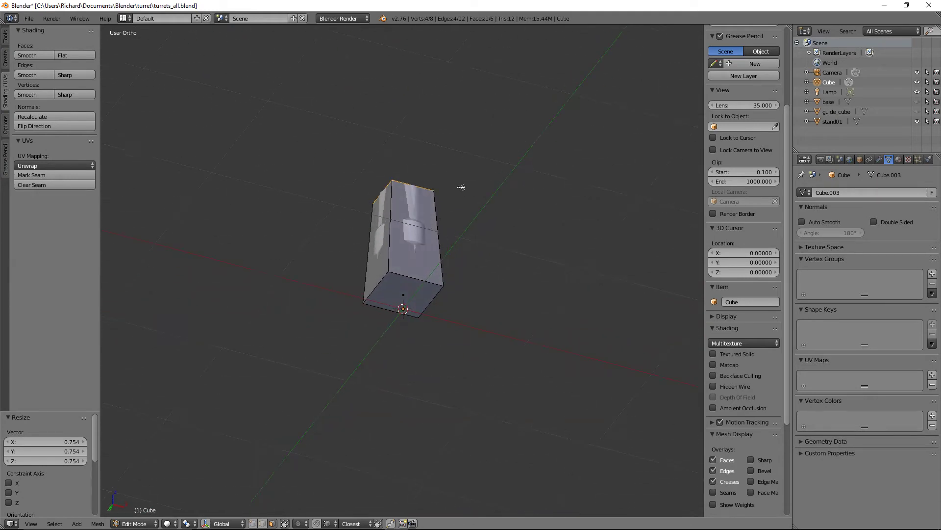
shift+right_click(399, 288)
Delete the block's selected top and bottom faces, leaving an open four-sided tube
key(x)
click(400, 288)
middle_drag(400, 288, 387, 346)
Rename the Cube to stand01 in the Outliner, which becomes stand01.001
double_click(829, 83)
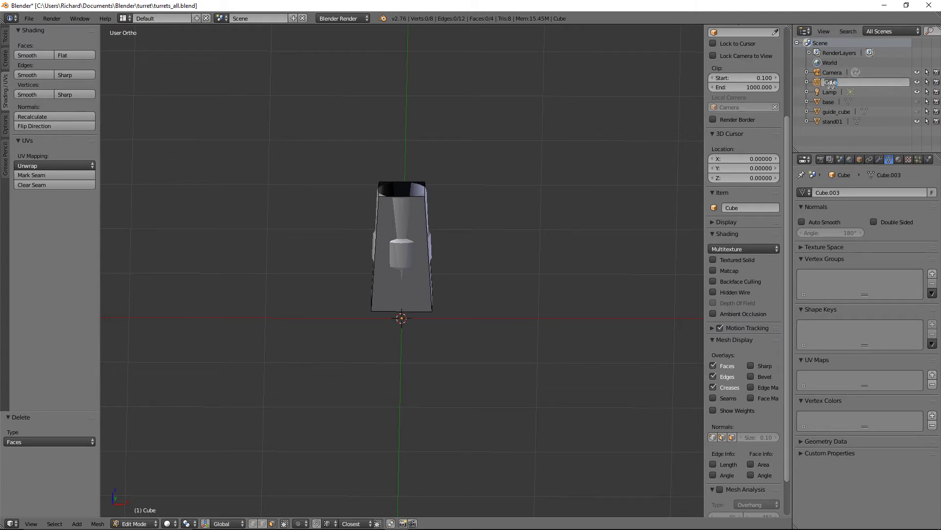
text(stand01)
key(Return)
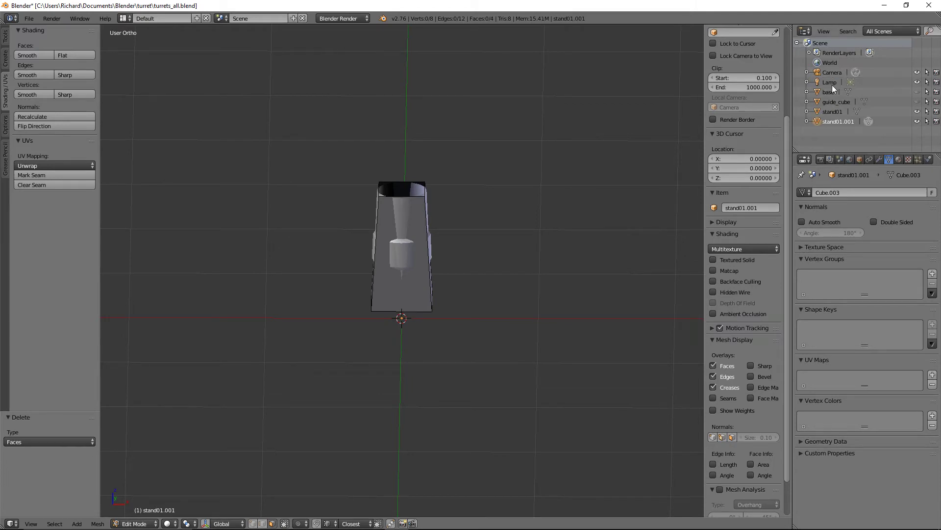
double_click(840, 122)
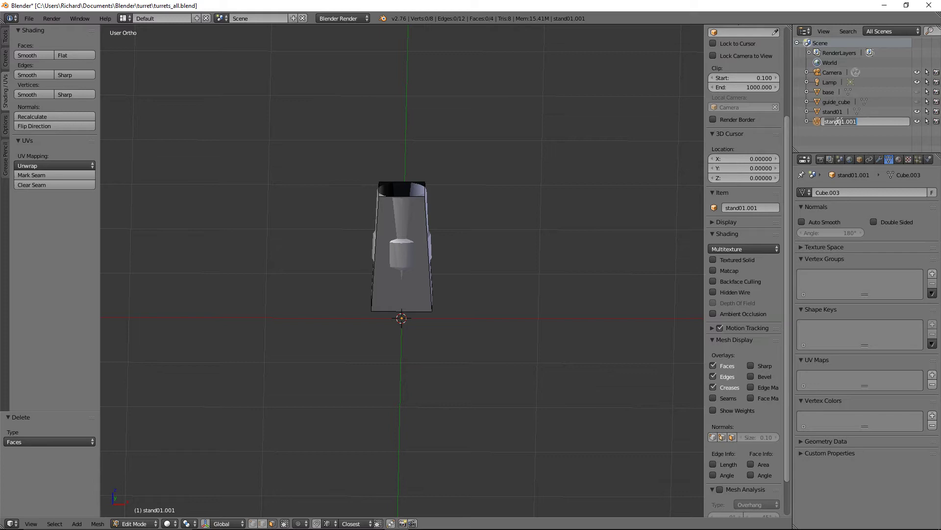
Name the object stand02 and save over turrets_all.blend
text(stand02)
key(Return)
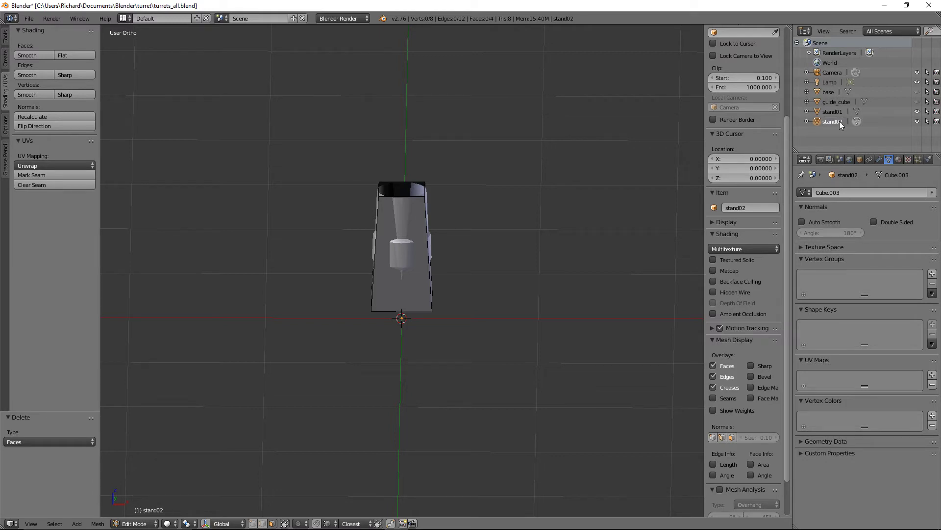
key(ctrl+s)
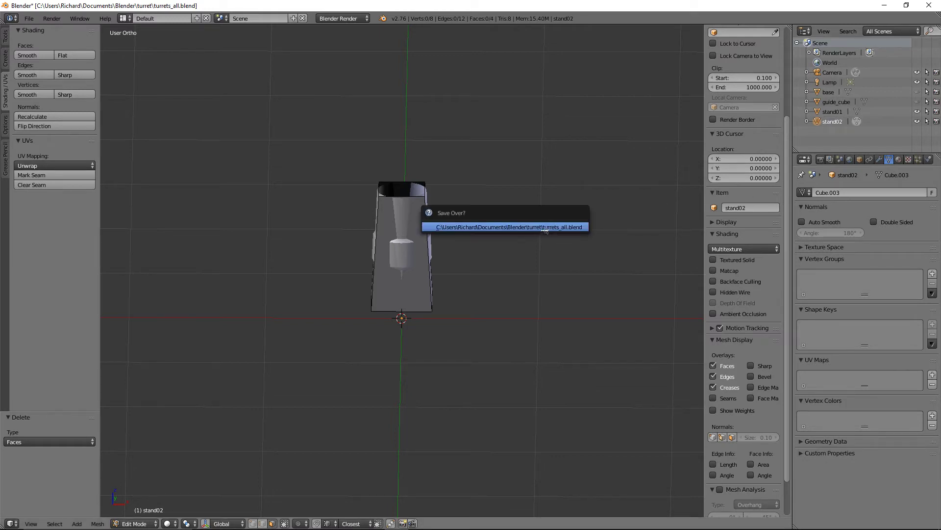
click(546, 227)
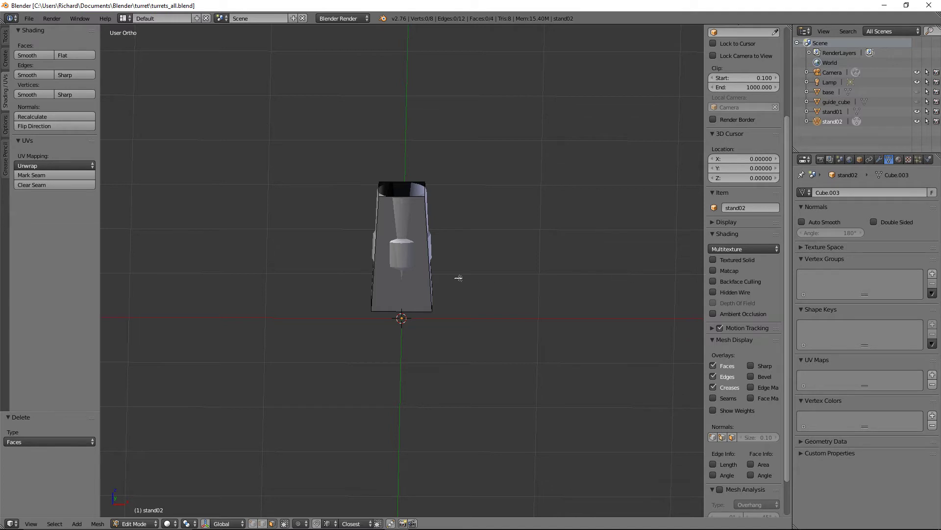
Hide stand01 and show the base again using the Outliner eye icons
middle_drag(412, 248, 442, 251)
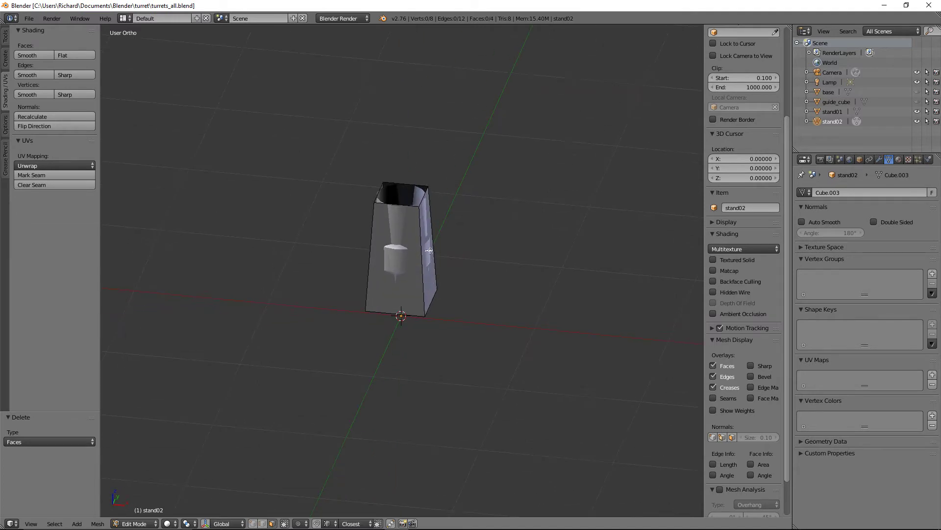
click(922, 112)
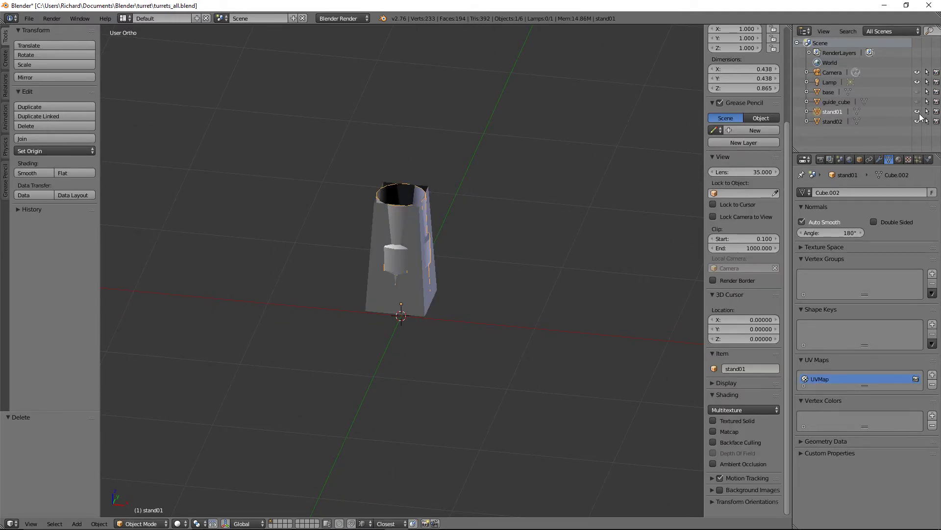
click(918, 112)
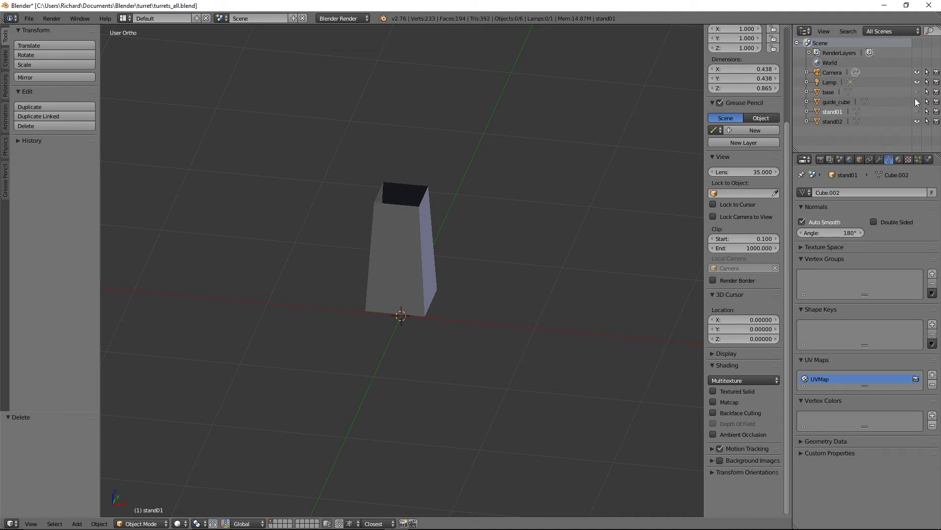
click(917, 92)
Select stand02 and pick two vertical tower edges in edge select mode, then return to Object Mode
scroll(437, 250, up, 2)
scroll(437, 250, down, 2)
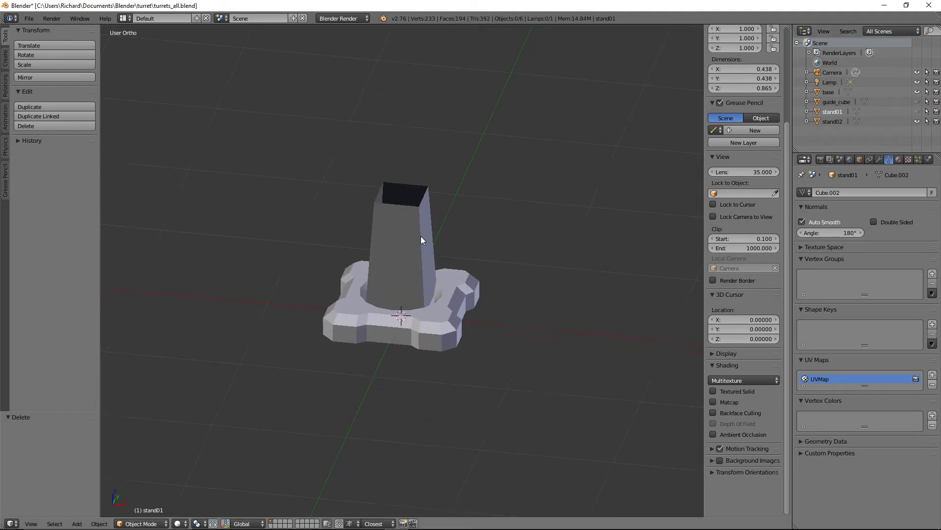
right_click(420, 236)
key(Tab)
middle_drag(420, 238, 454, 238)
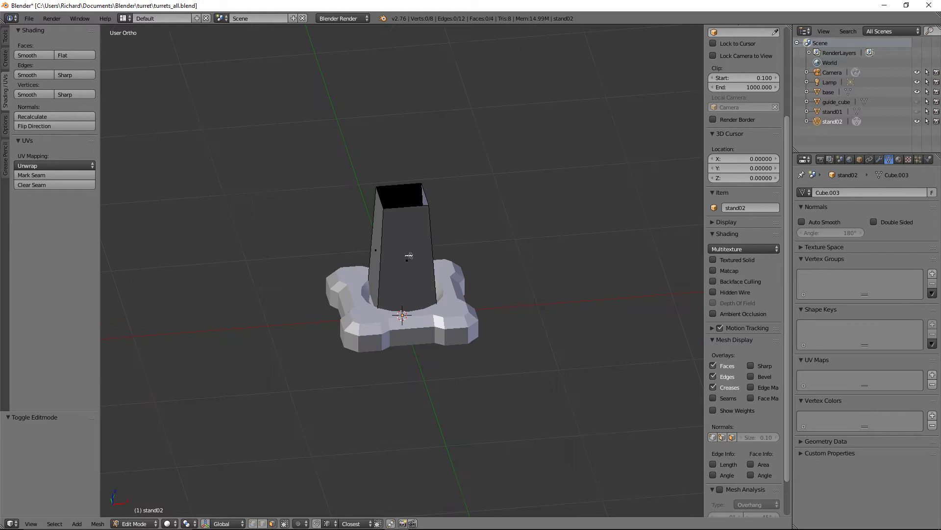
key(ctrl+Tab)
click(390, 245)
right_click(381, 248)
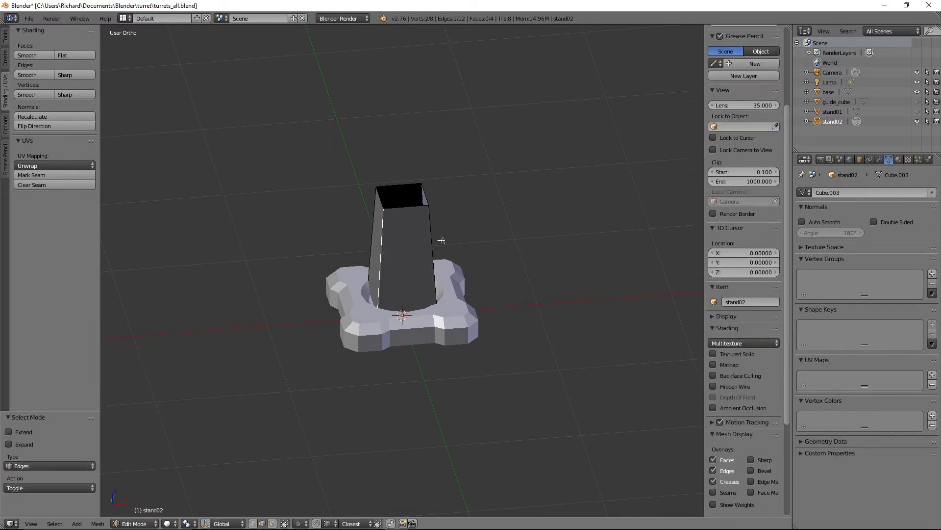
shift+right_click(411, 248)
middle_drag(413, 249, 436, 250)
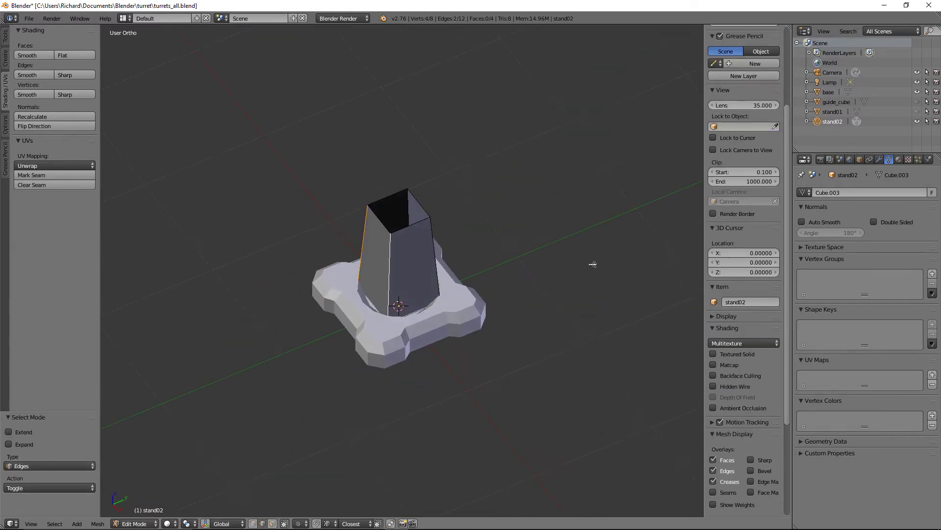
key(Tab)
Apply rotation and scale to stand02
key(ctrl+a)
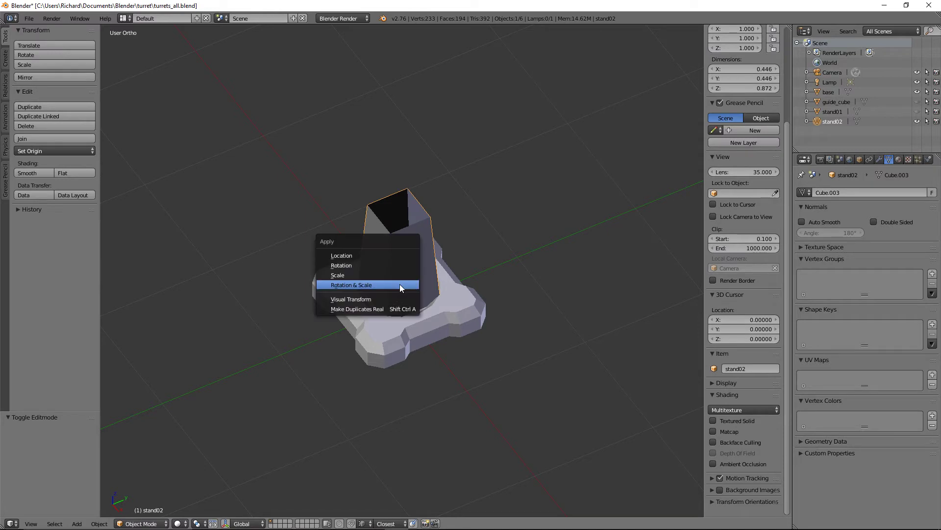
click(400, 283)
scroll(401, 283, up, 3)
Narrow the whole stand02 tower to 0.743 on X and Y, keeping Z unchanged
key(Tab)
middle_drag(402, 284, 416, 256)
shift+right_click(415, 256)
shift+right_click(434, 254)
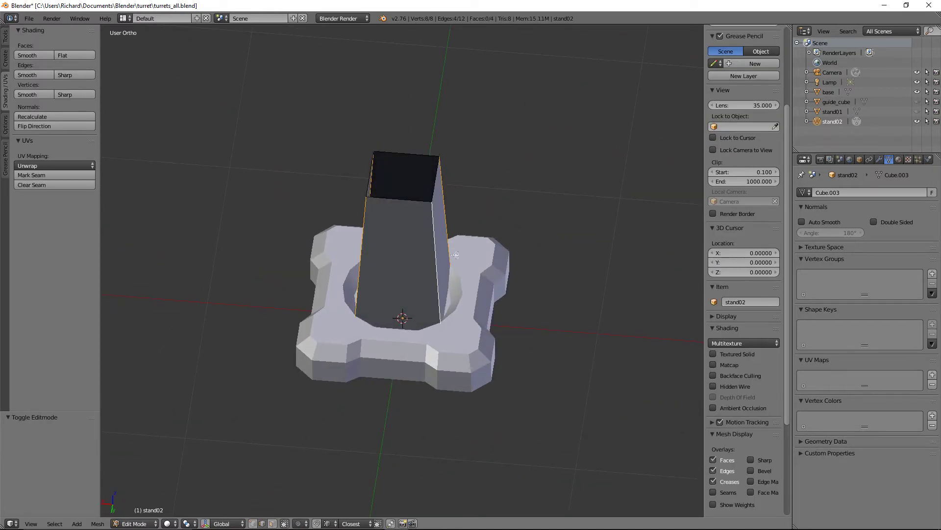
middle_drag(534, 267, 513, 280)
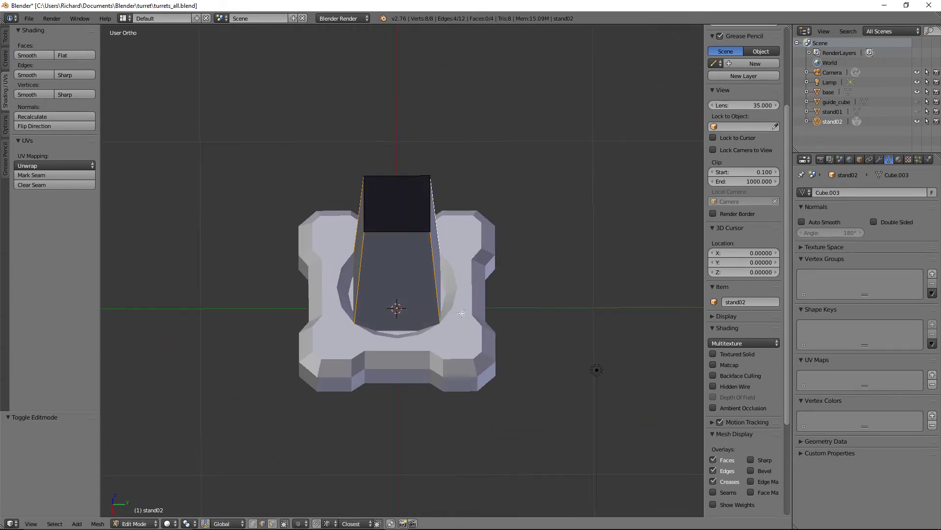
key(a)
key(a)
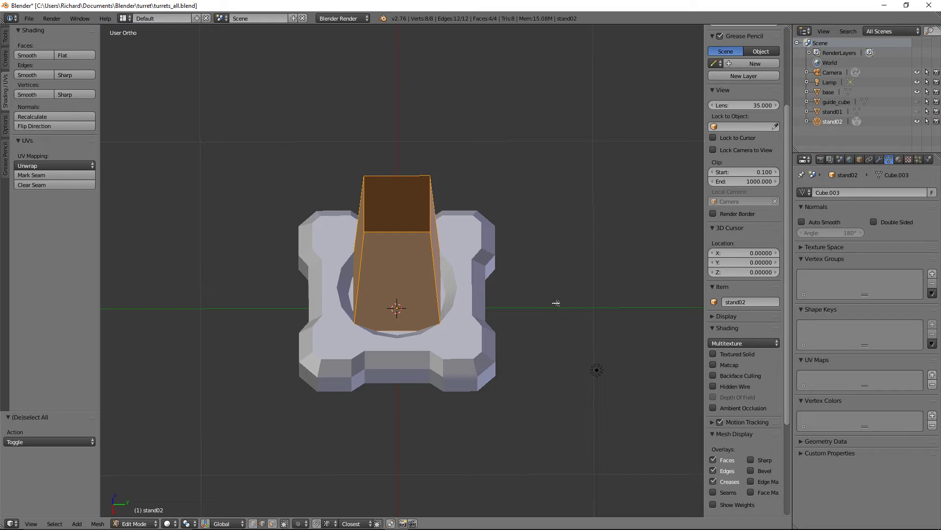
key(s)
key(shift+z)
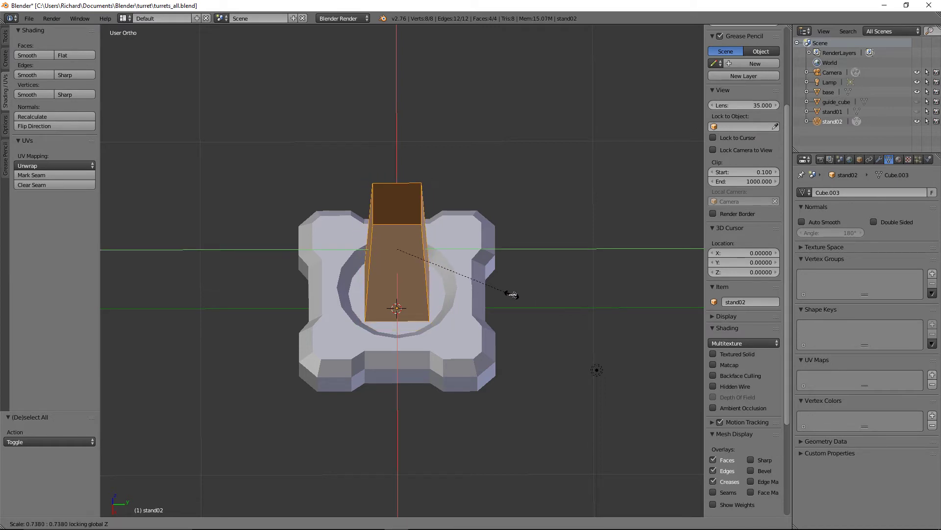
click(511, 294)
middle_drag(511, 294, 458, 270)
scroll(419, 262, up, 3)
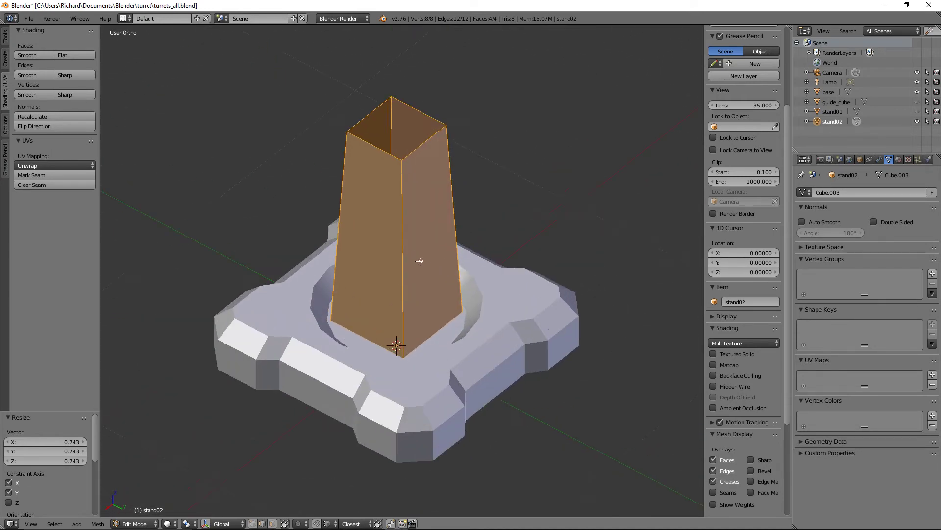
Bevel stand02's four vertical corner edges so the tower becomes eight-sided
right_click(451, 255)
middle_drag(392, 255, 407, 240)
shift+right_click(382, 255)
shift+right_click(354, 235)
shift+right_click(372, 230)
key(ctrl+b)
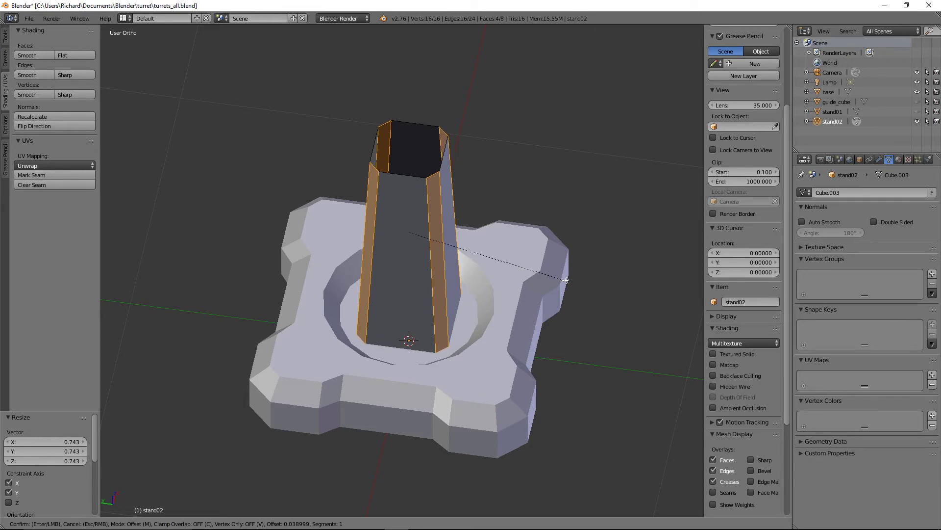
click(565, 280)
middle_drag(566, 280, 537, 272)
Toggle out of and back into Edit Mode with the whole tower mesh selected
key(Tab)
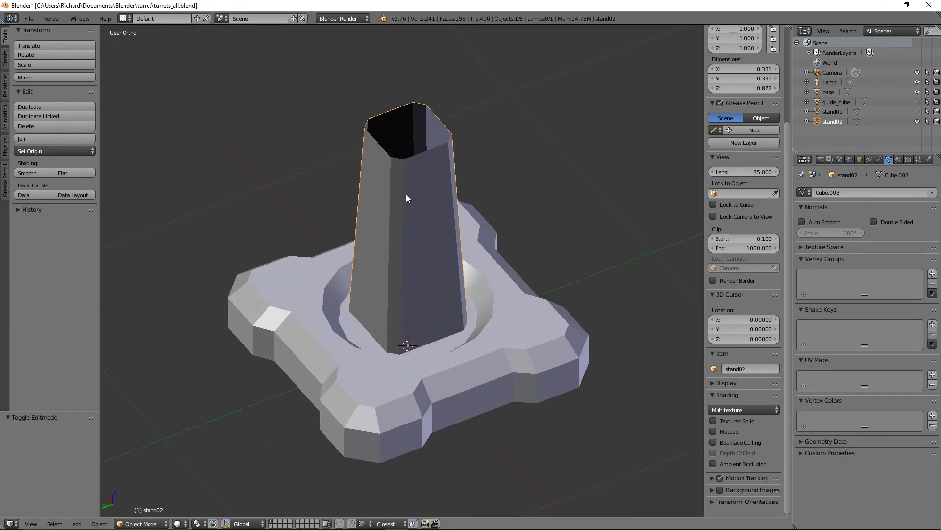
key(Tab)
key(a)
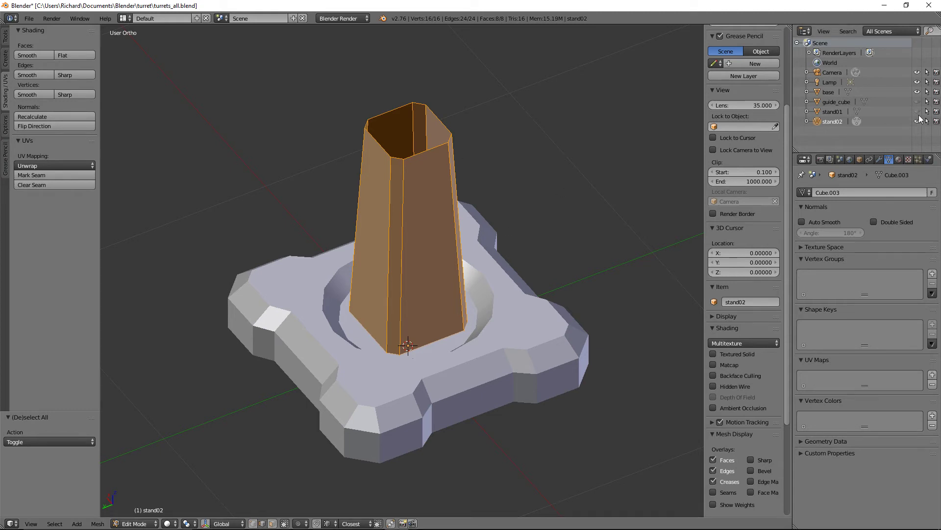
Back in Object Mode, hide stand02 and show and select stand01
key(Tab)
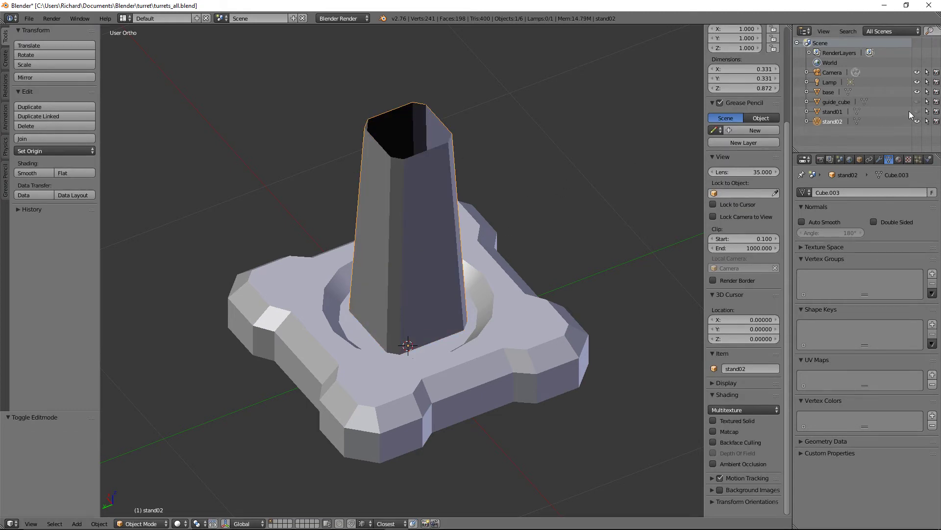
click(917, 111)
click(917, 121)
mouse_move(404, 122)
middle_down()
mouse_move(444, 75)
mouse_move(472, 98)
mouse_move(387, 96)
mouse_move(401, 139)
mouse_move(398, 122)
middle_up()
click(833, 112)
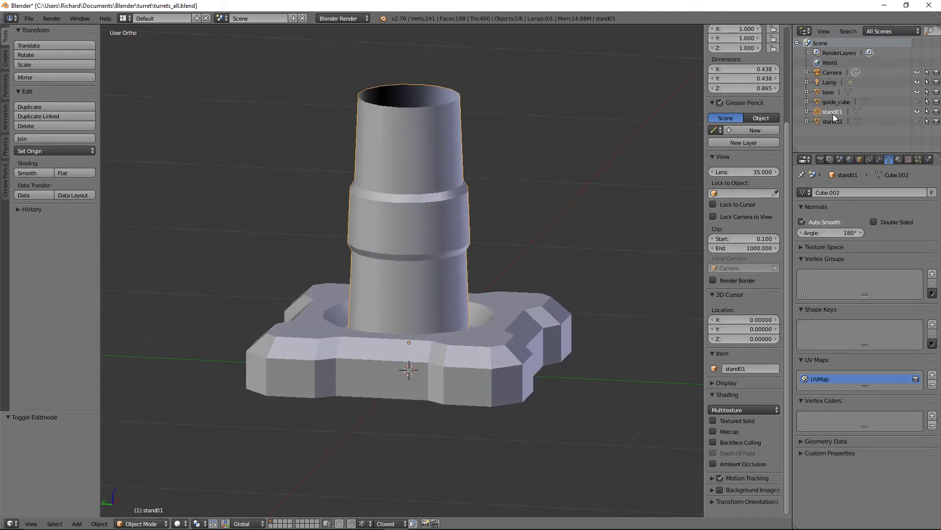
Swap visibility to compare both towers, ending with stand01 shown and stand02 hidden
click(918, 121)
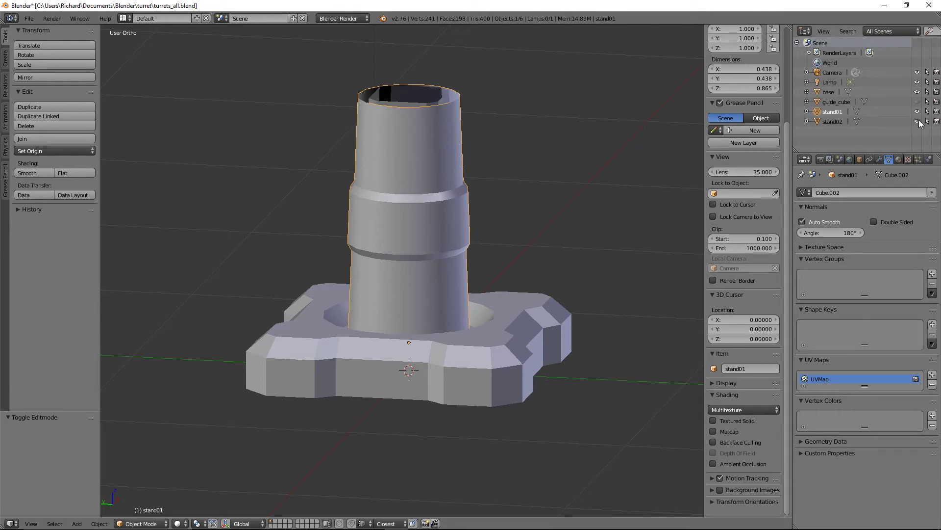
click(917, 112)
middle_drag(448, 119, 405, 146)
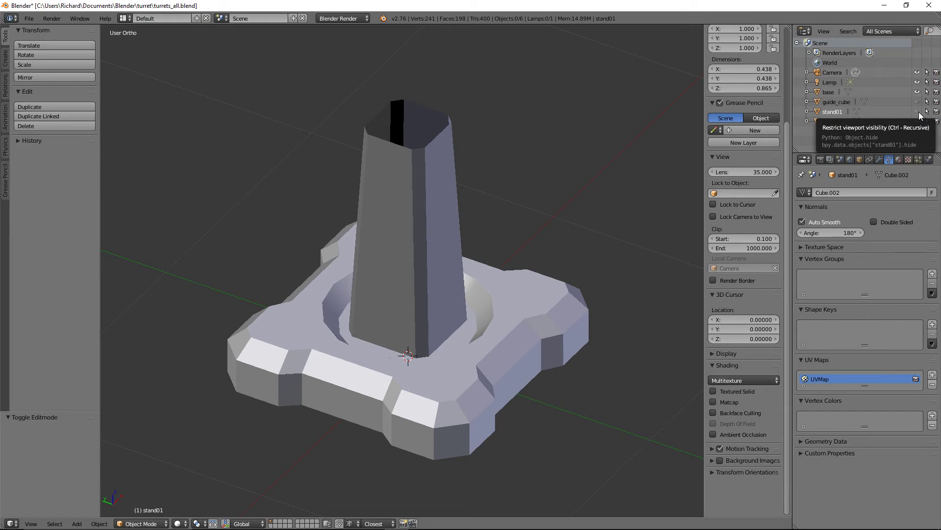
middle_drag(367, 121, 434, 119)
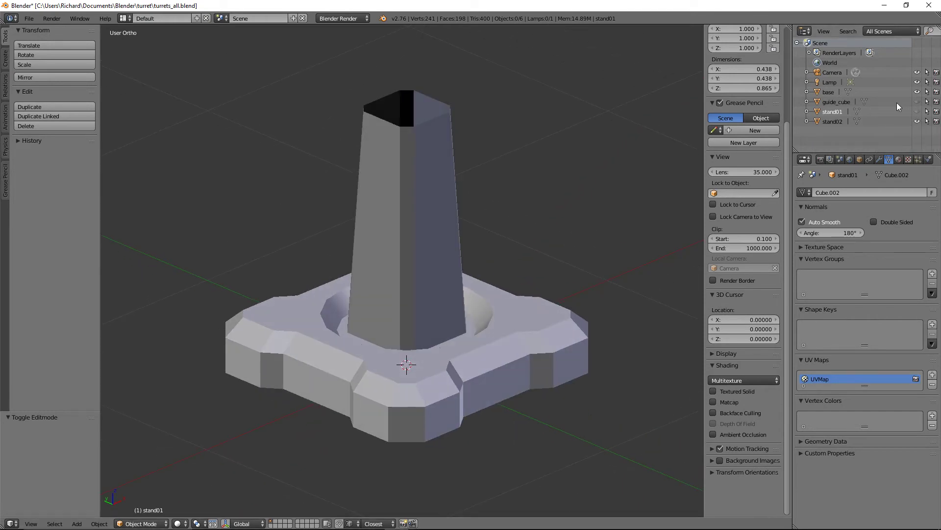
click(917, 121)
click(917, 111)
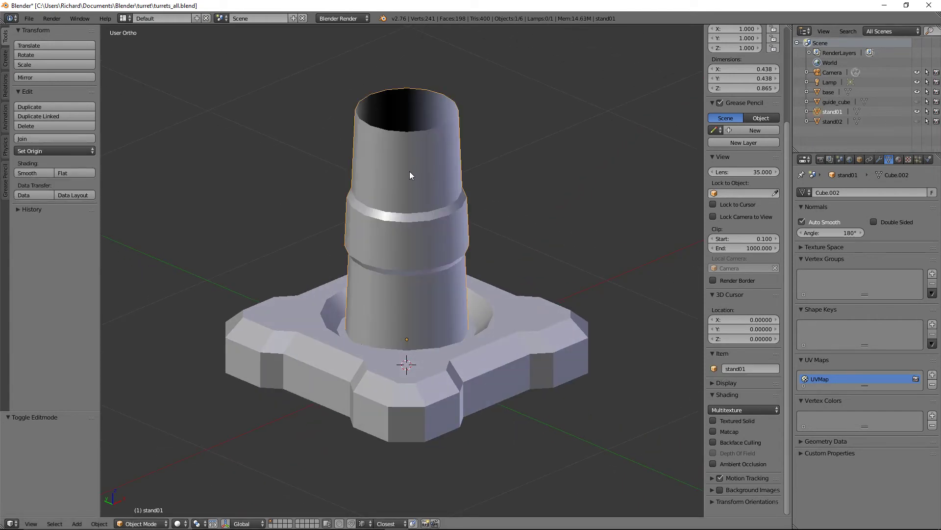
Split the 3D view and make the left area a UV/Image Editor
key(Tab)
middle_drag(231, 326, 202, 335)
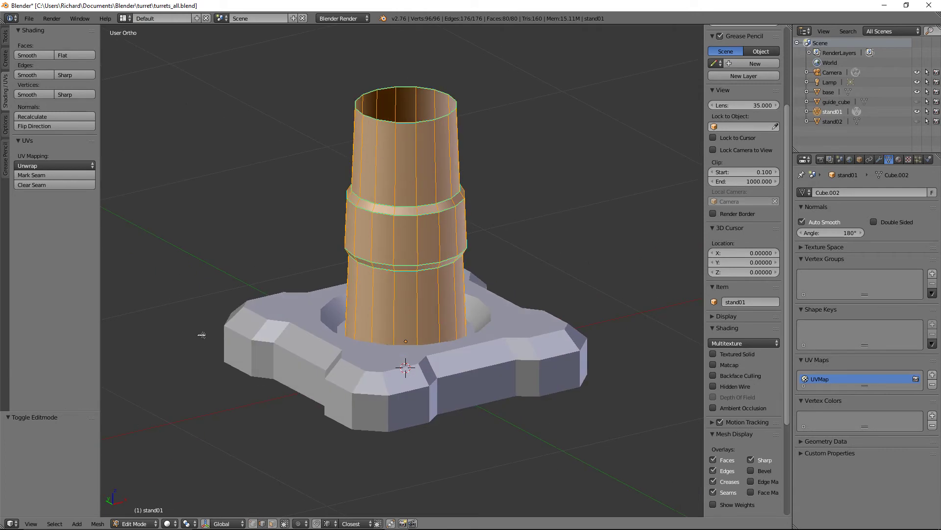
drag(4, 524, 276, 462)
click(11, 523)
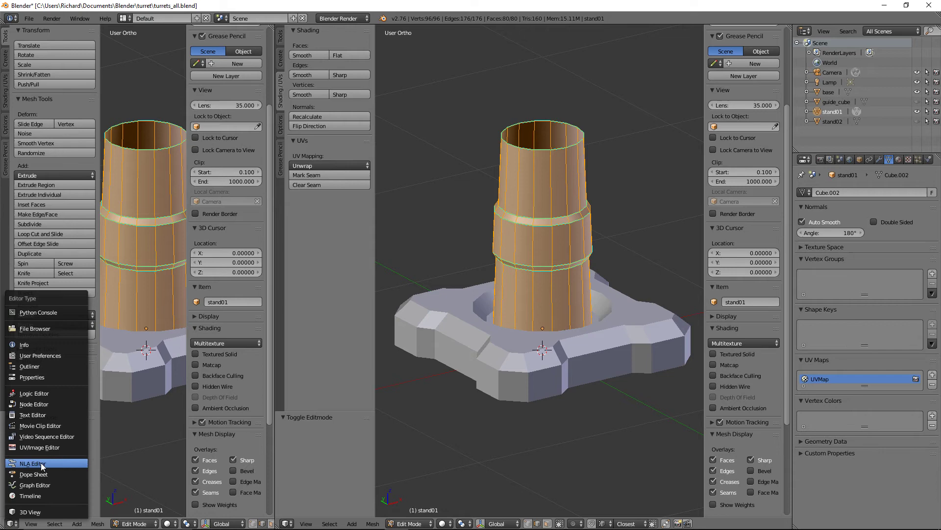
click(41, 446)
scroll(539, 220, up, 3)
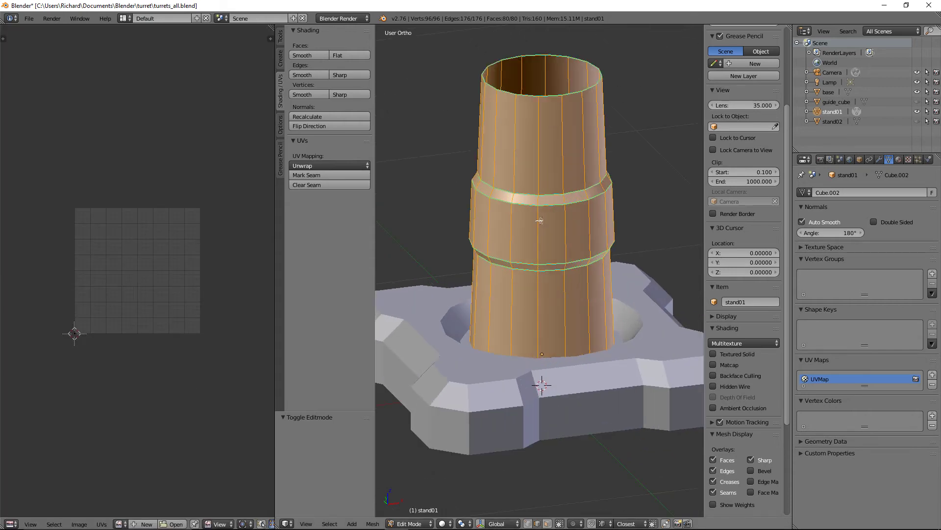
Mark a vertical edge loop on the back of stand01's cylinder as a seam
alt+right_click(562, 165)
middle_drag(569, 169, 578, 166)
key(KP_1)
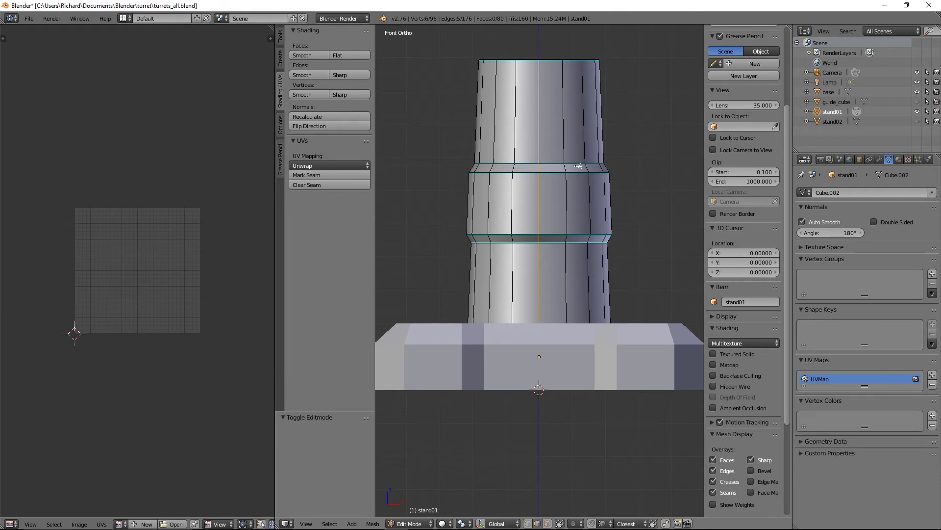
key(ctrl+KP_1)
alt+right_click(536, 126)
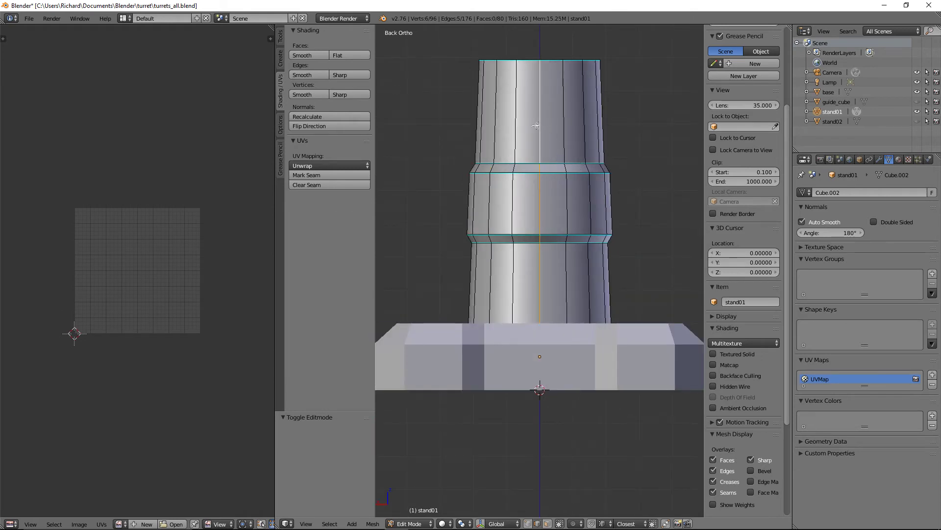
key(ctrl+e)
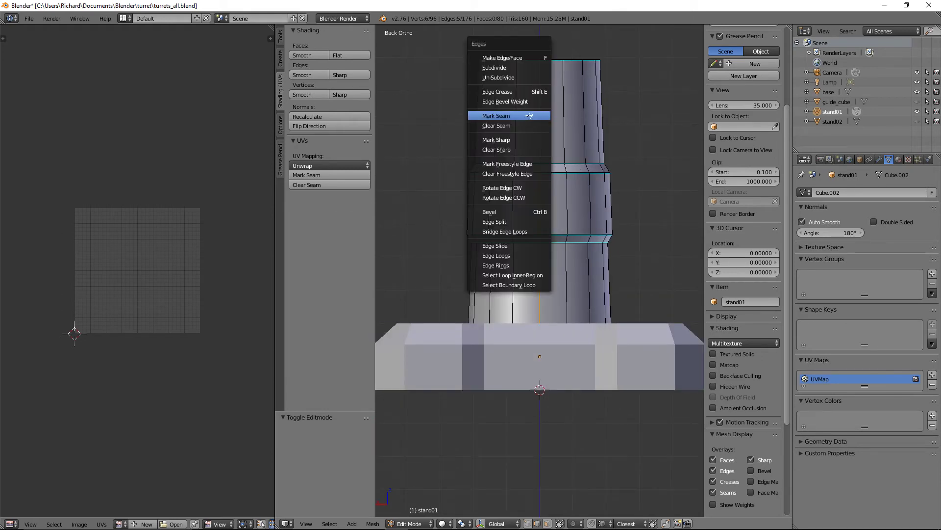
click(540, 119)
key(a)
Apply rotation and scale to stand01 in Object Mode
key(Tab)
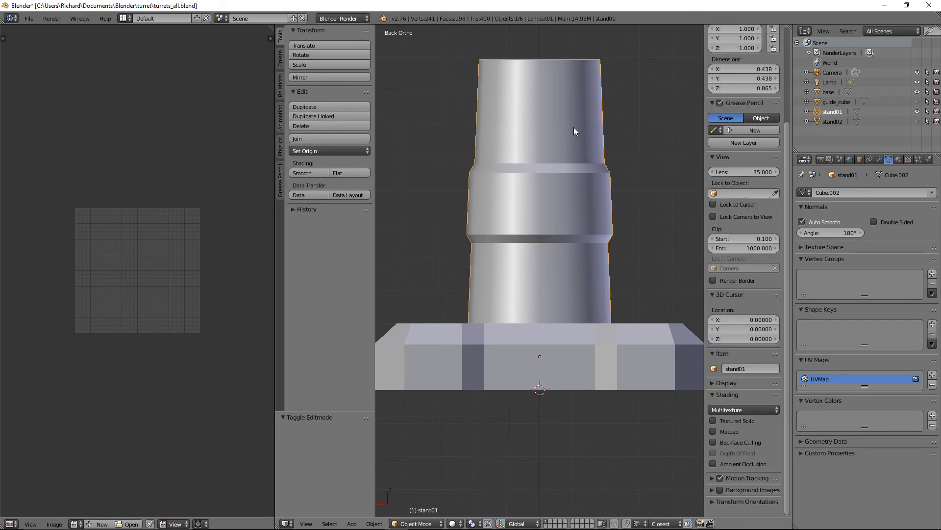
key(ctrl+a)
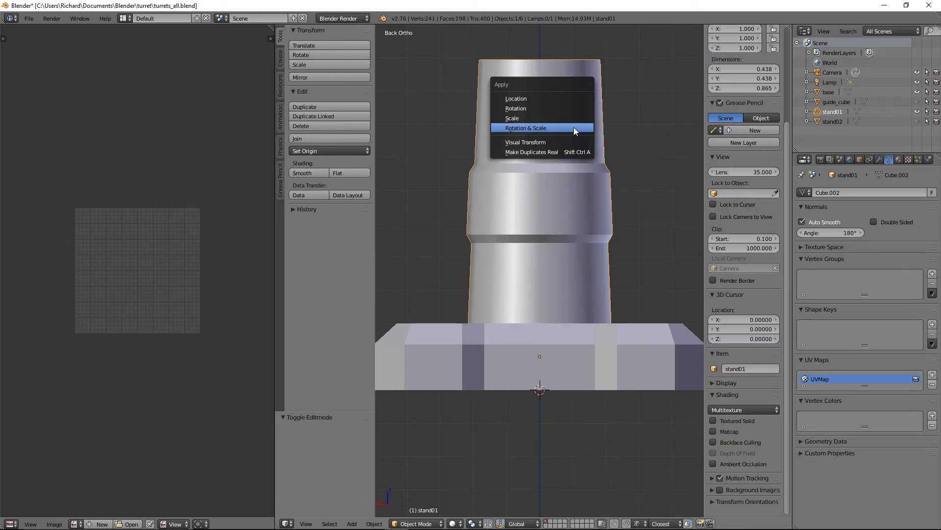
click(573, 128)
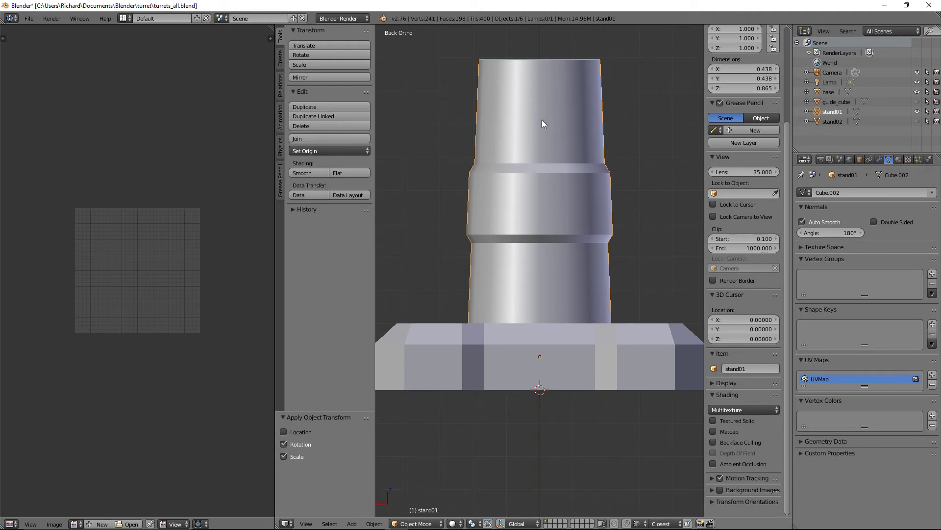
middle_drag(549, 155, 553, 164)
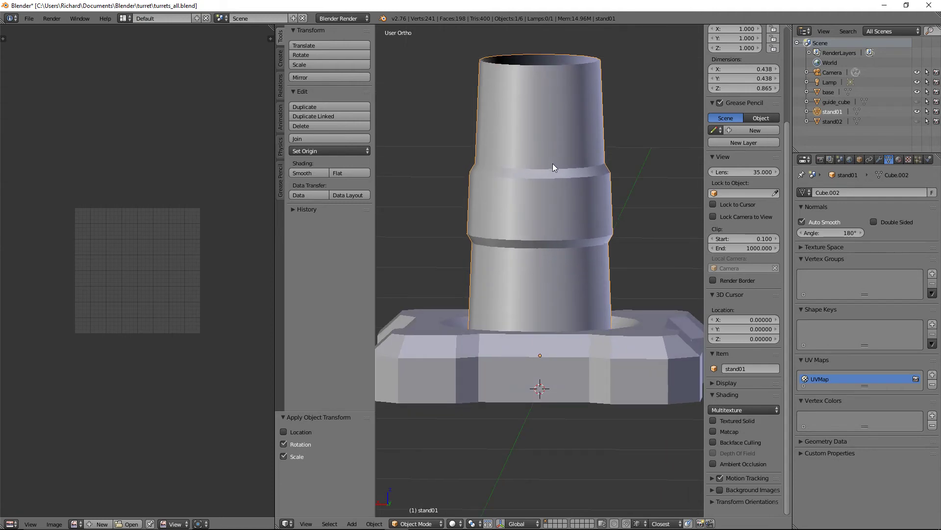
Unwrap the whole stand01 mesh using its existing seam
key(Tab)
key(a)
key(u)
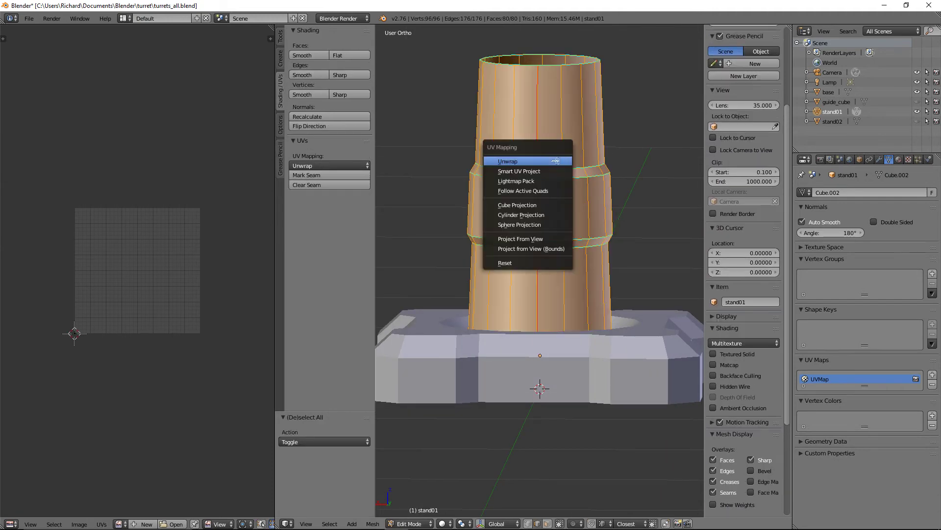
click(556, 160)
scroll(117, 287, up, 3)
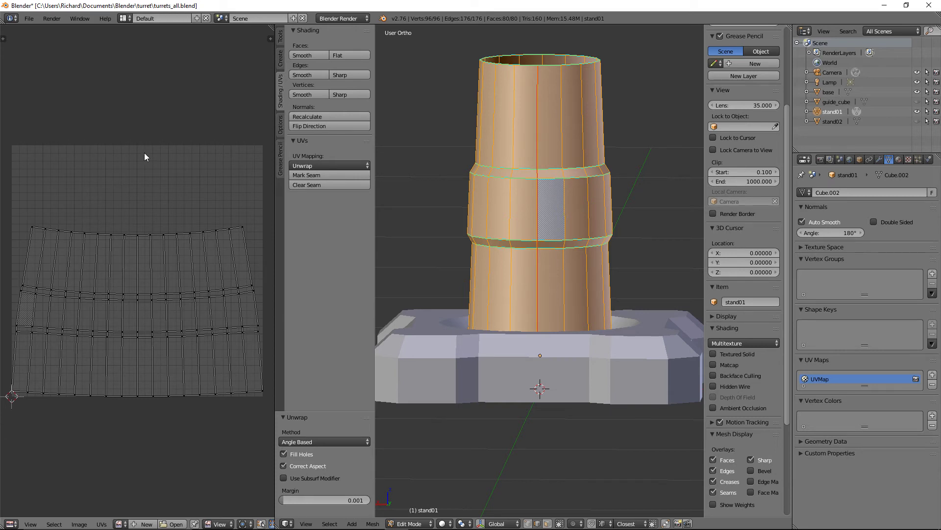
middle_drag(543, 195, 310, 187)
Mark another vertical loop as a seam and test an unwrap, then undo it
alt+right_click(510, 142)
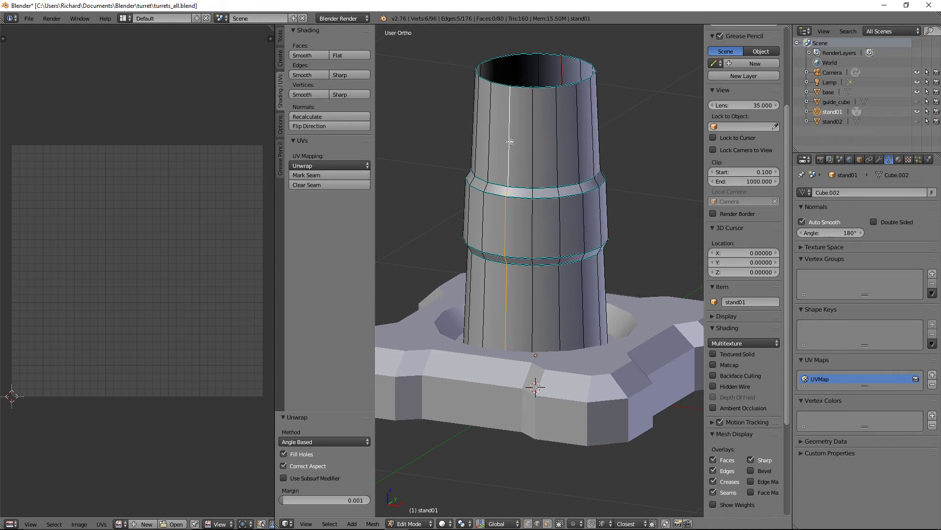
key(ctrl+e)
click(511, 142)
key(a)
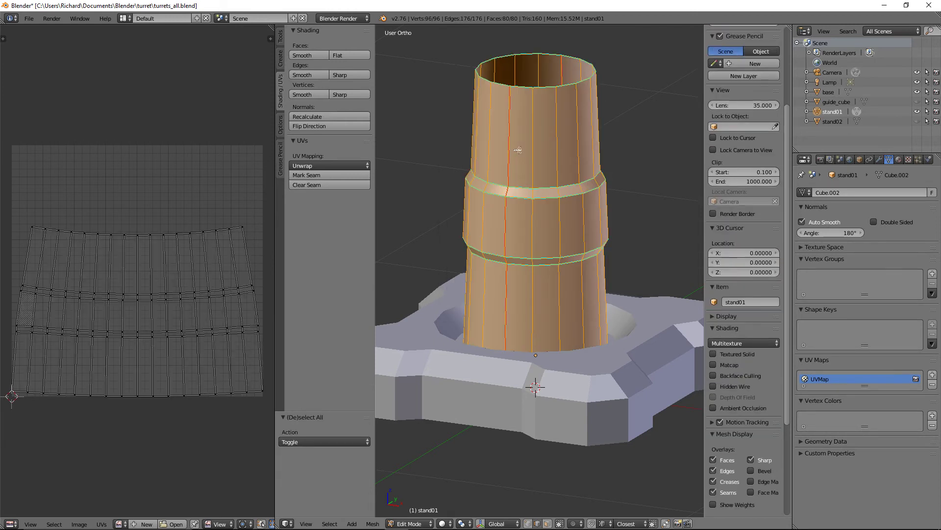
key(u)
click(517, 149)
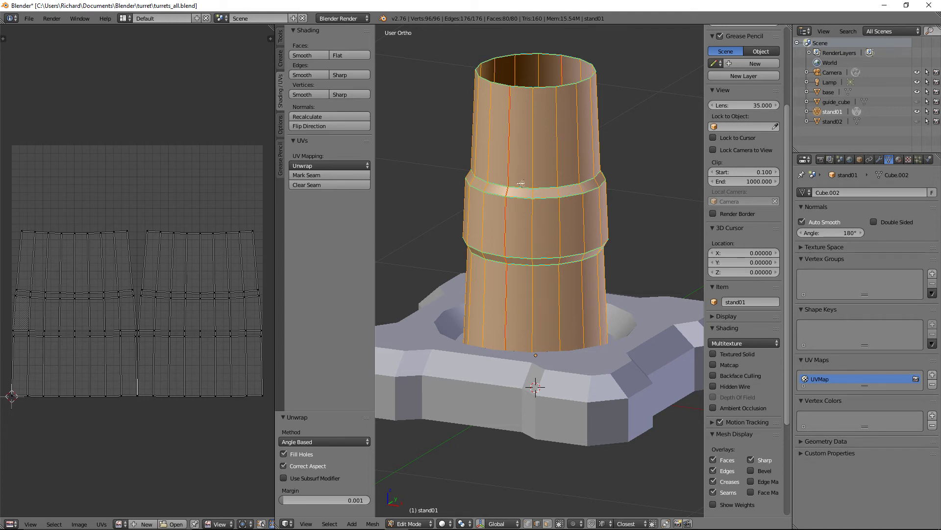
key(ctrl+z)
key(ctrl+z)
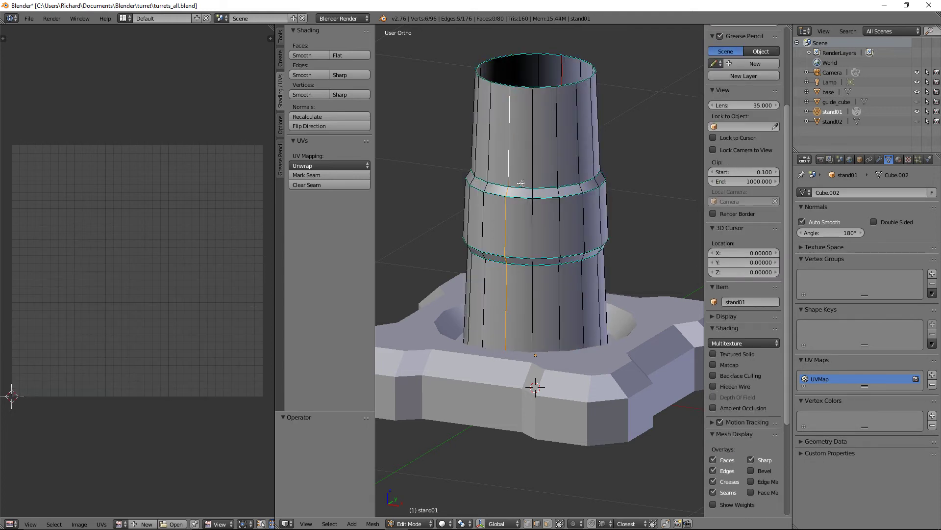
Seam the band's top and bottom ring loops, hide sharp-edge highlights, and unwrap again
alt+right_click(522, 197)
alt+shift+right_click(529, 264)
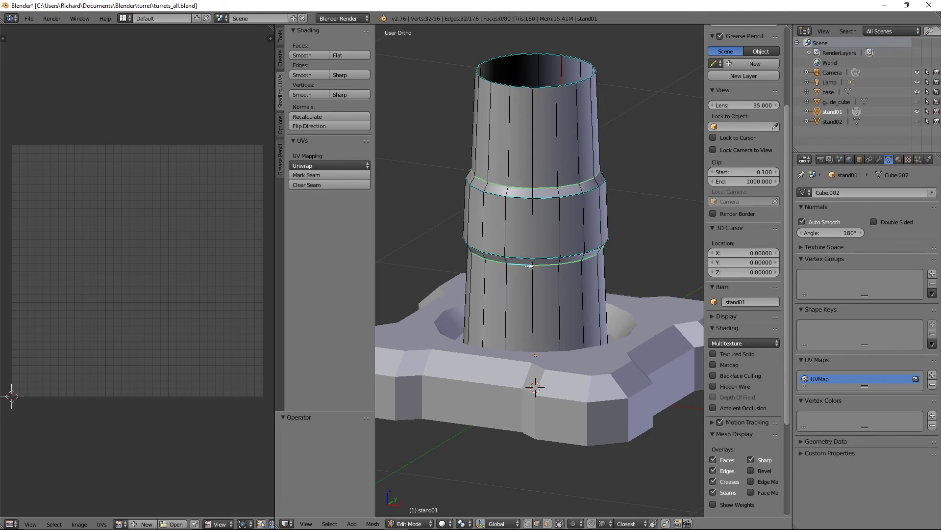
middle_drag(553, 257, 523, 258)
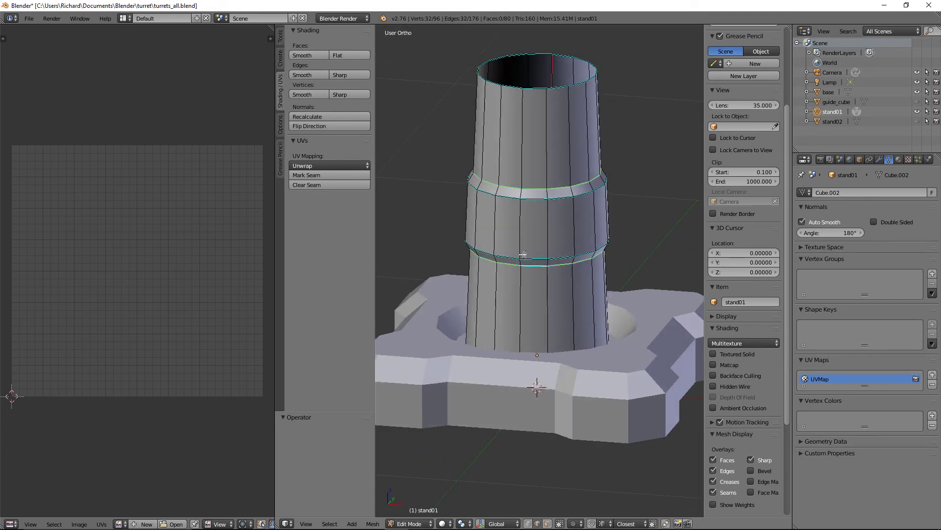
key(ctrl+e)
click(523, 254)
key(a)
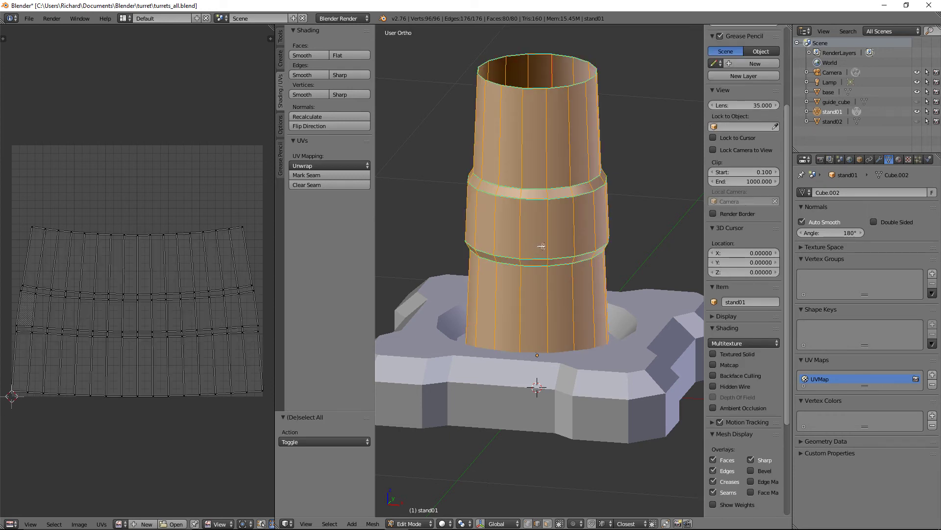
click(751, 460)
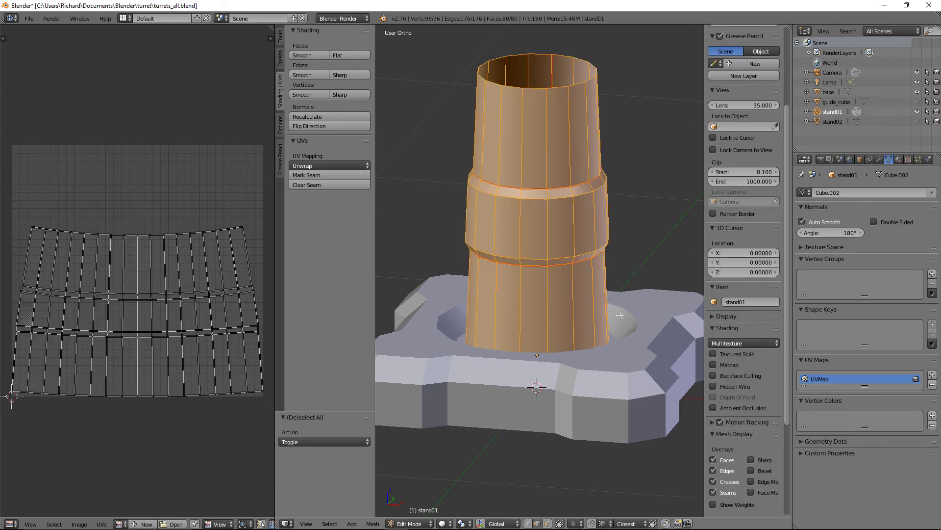
middle_drag(576, 376, 534, 184)
key(a)
key(a)
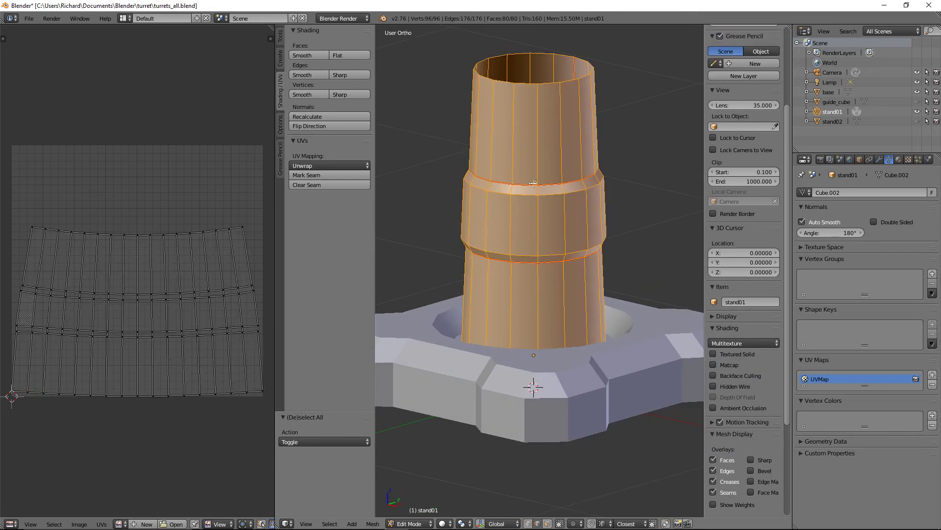
key(u)
click(533, 184)
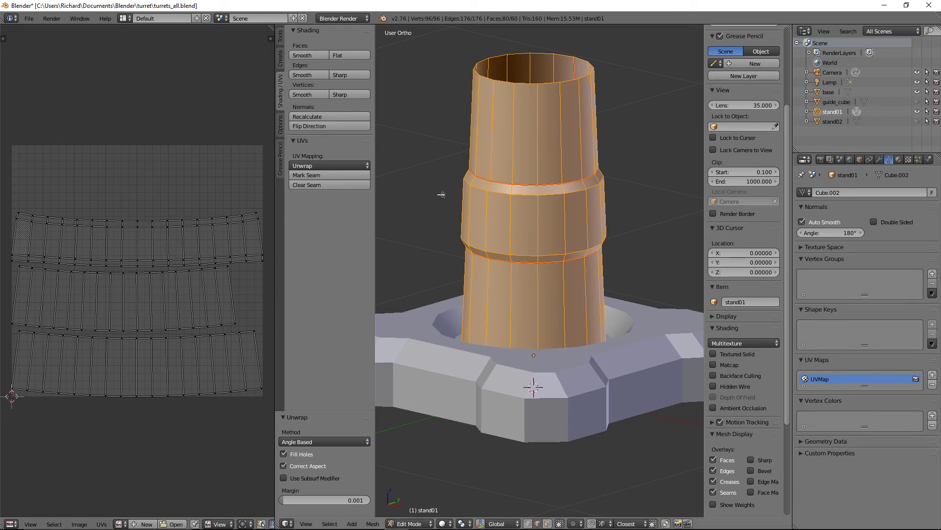
From the front view, seam one more edge loop and unwrap into separate islands
middle_drag(497, 163, 528, 164)
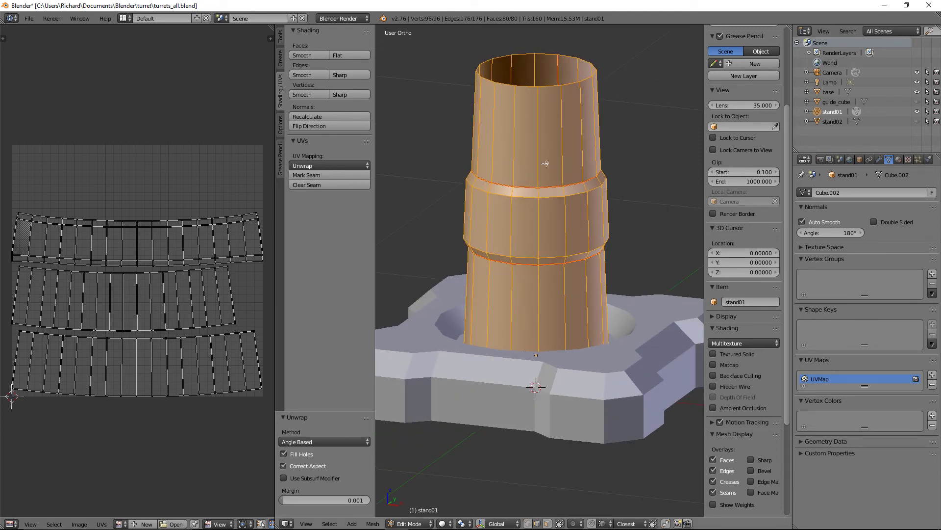
key(KP_1)
alt+right_click(535, 161)
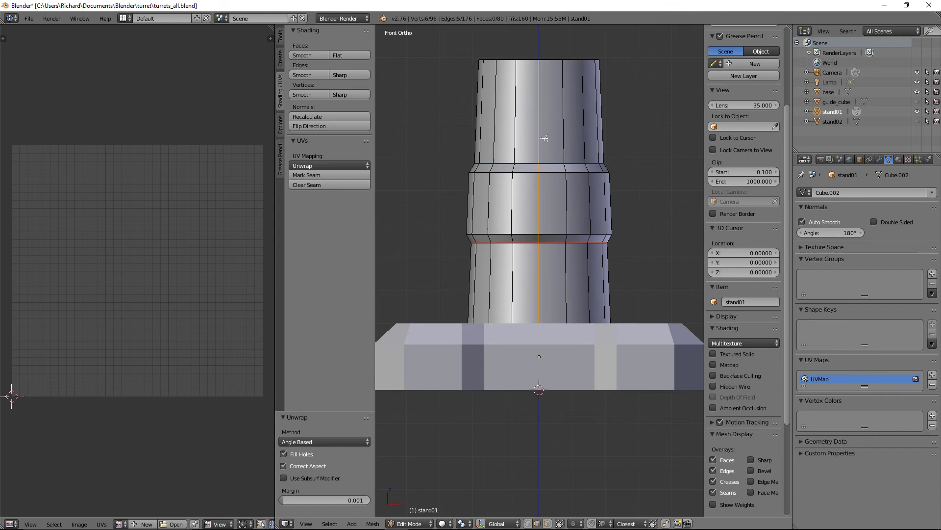
key(ctrl+e)
click(544, 139)
key(a)
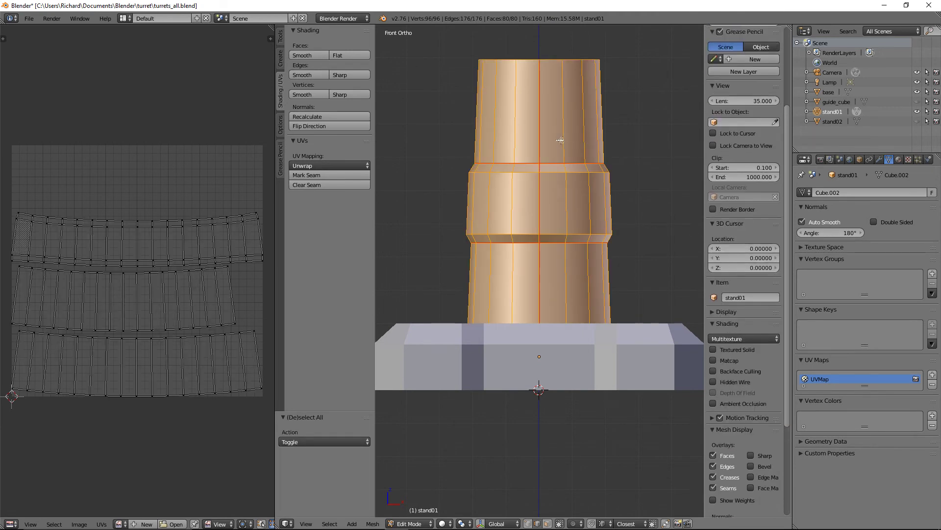
key(u)
click(560, 140)
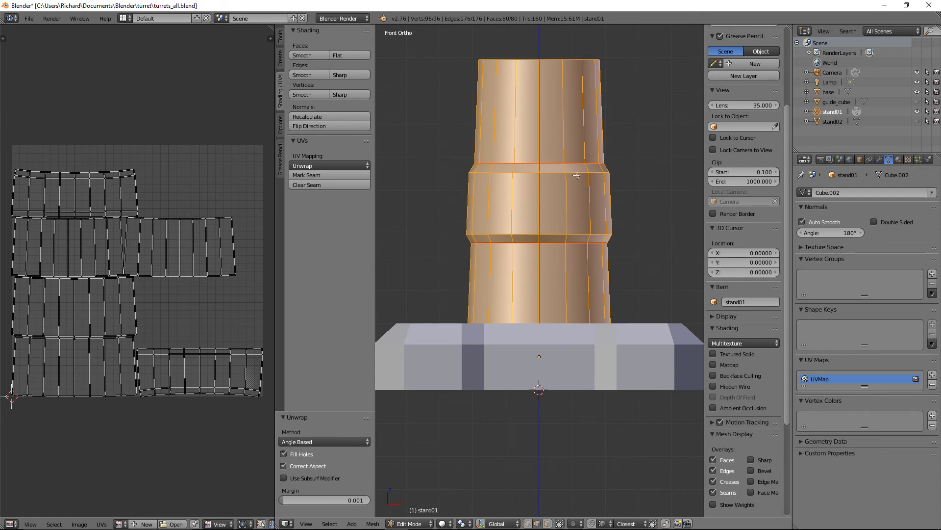
middle_drag(577, 175, 524, 178)
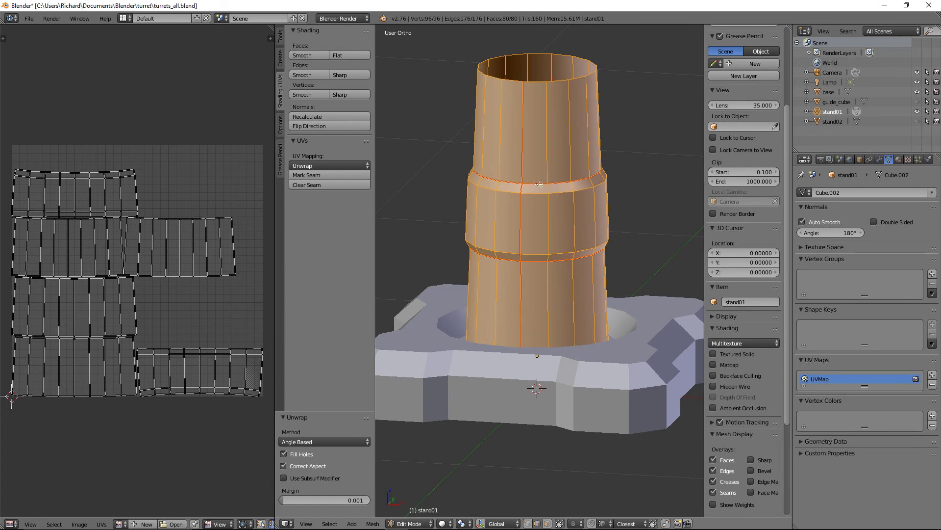
Seam the upper and lower ring loops plus a vertical loop, then re-unwrap
alt+click(538, 183)
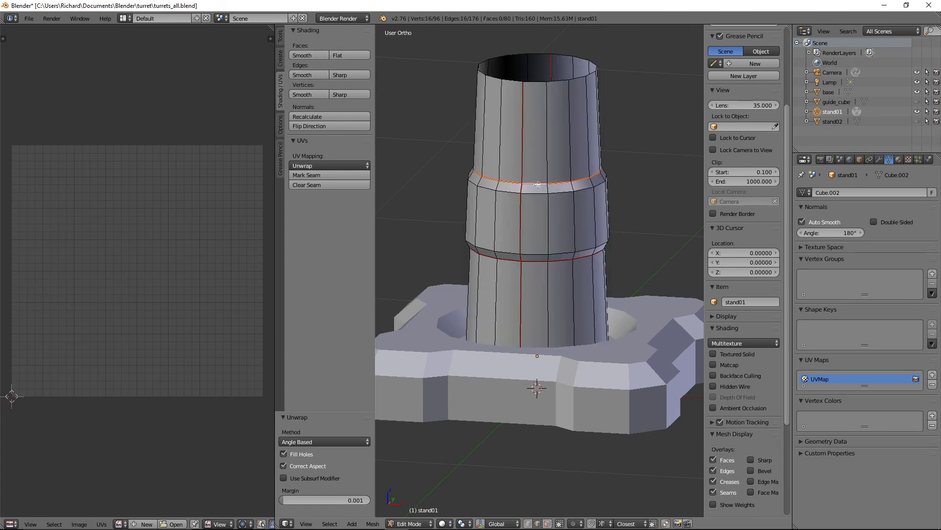
alt+shift+click(552, 258)
alt+shift+click(520, 228)
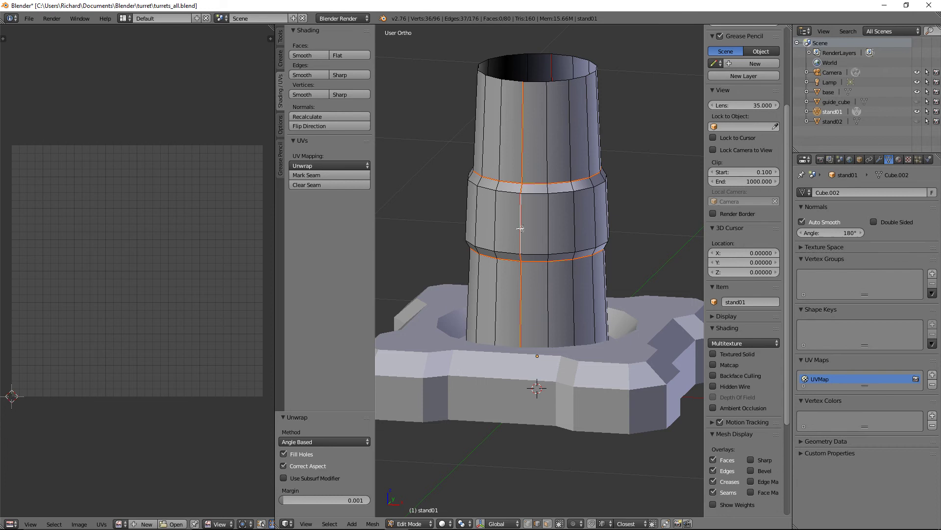
key(ctrl+e)
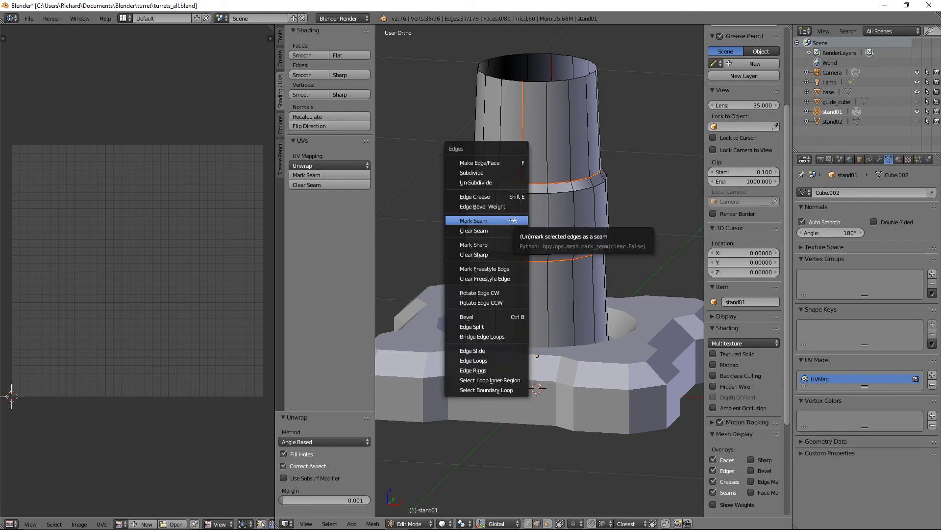
click(513, 220)
key(a)
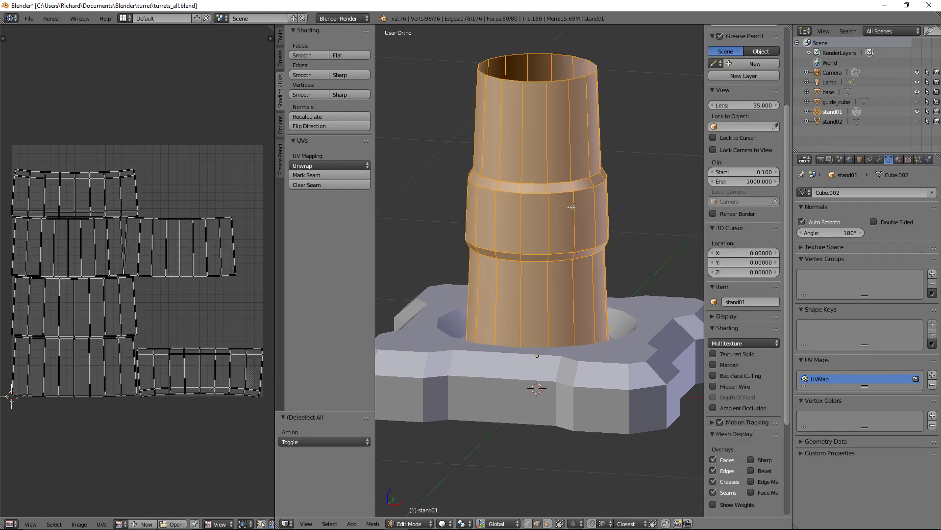
key(u)
click(572, 207)
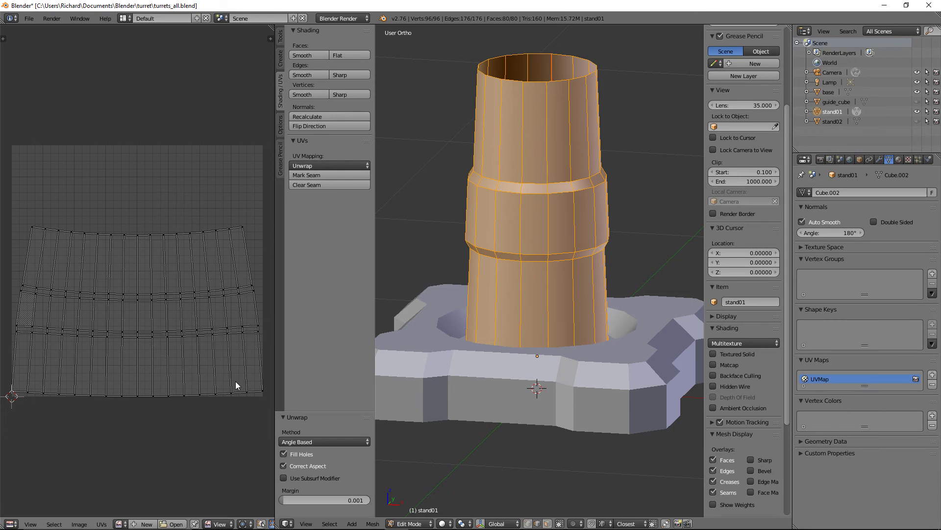
Scale all UVs to 0.972 and move them up 0.164 along Y
key(a)
key(s)
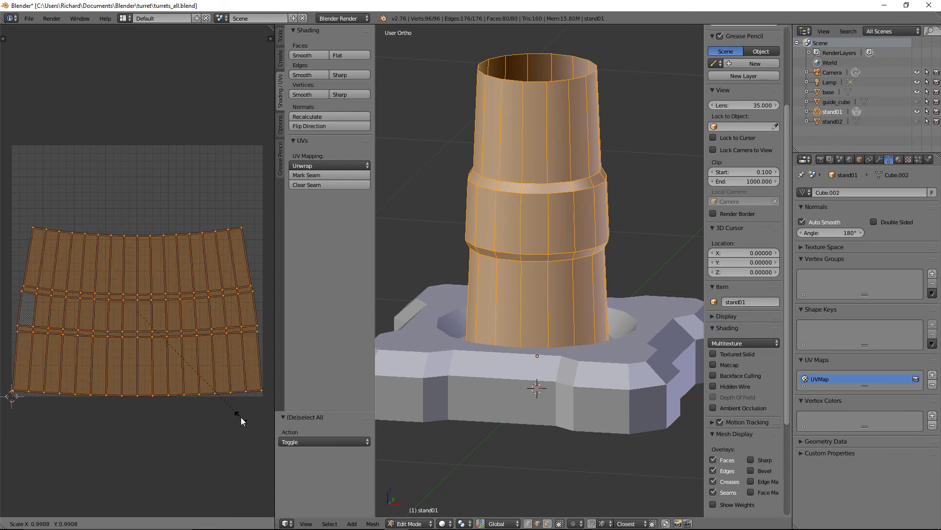
click(239, 415)
key(g)
key(y)
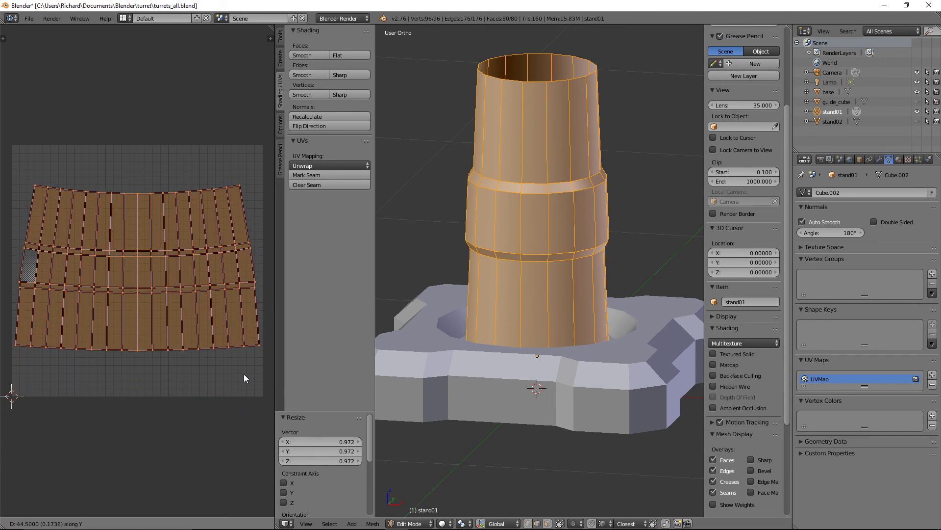
click(243, 375)
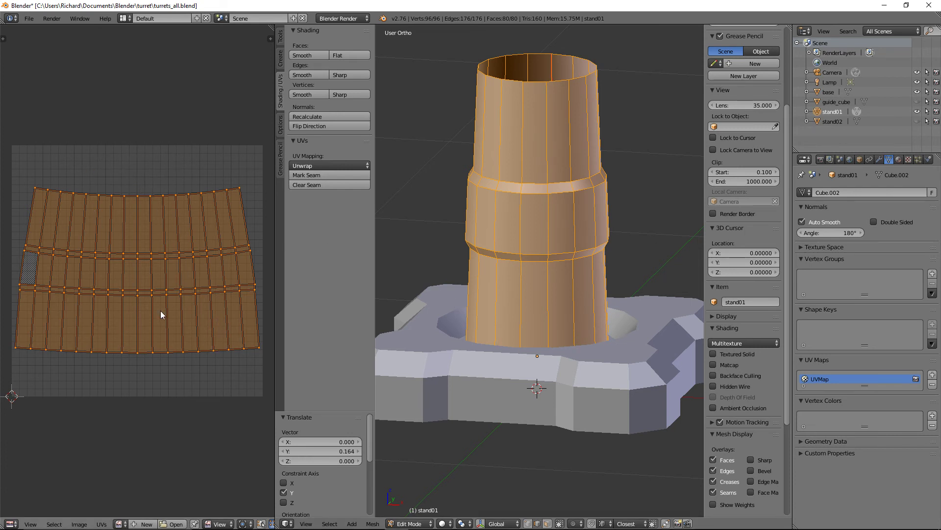
Save the file, overwriting the existing version
scroll(594, 171, down, 1)
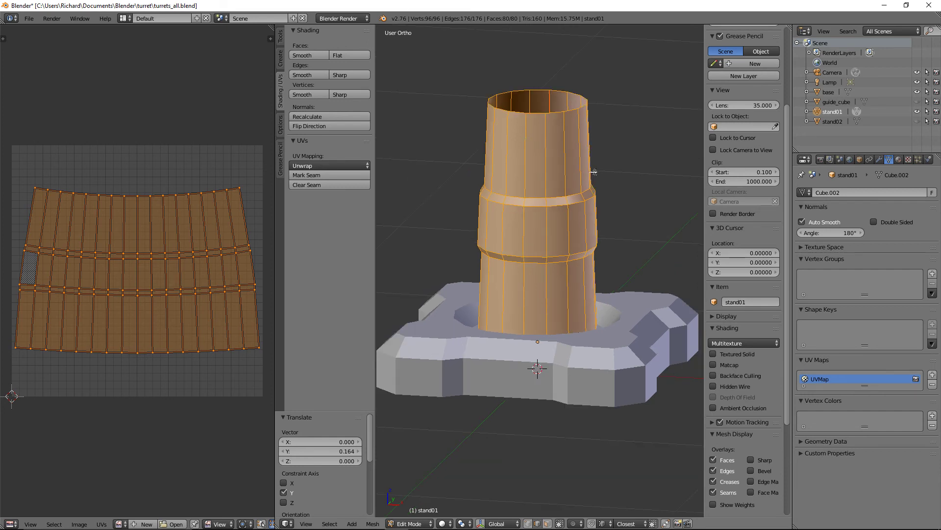
middle_drag(593, 171, 499, 185)
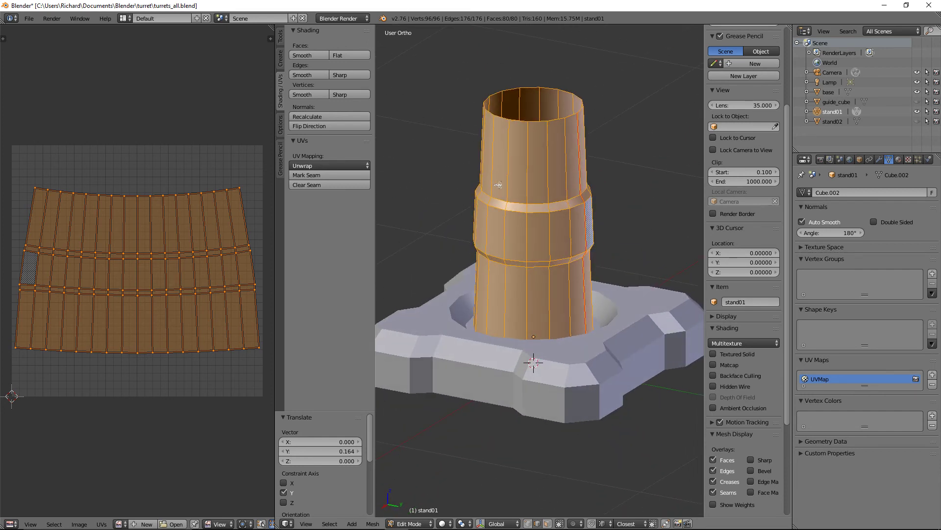
key(ctrl+s)
click(499, 185)
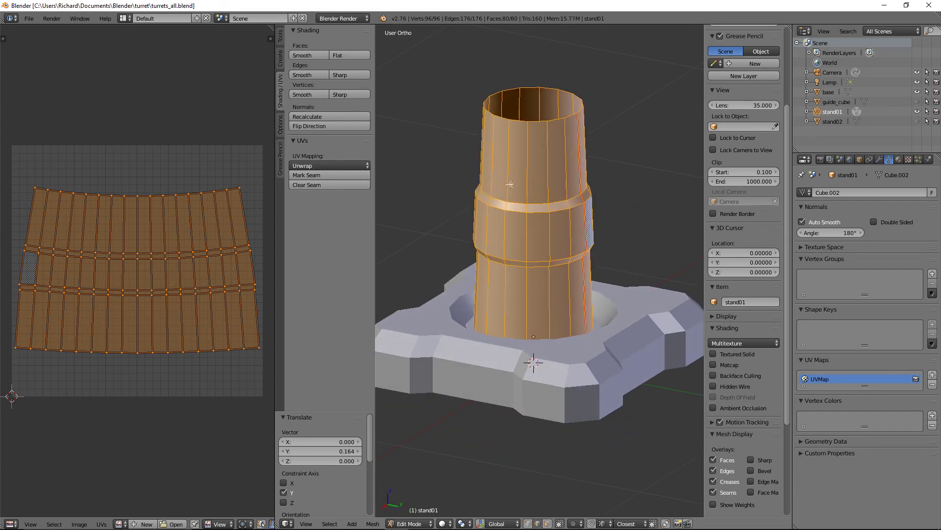
Rename stand01 to stand_cylinder and stand02 to stand_block in the Outliner
double_click(836, 111)
text(sta)
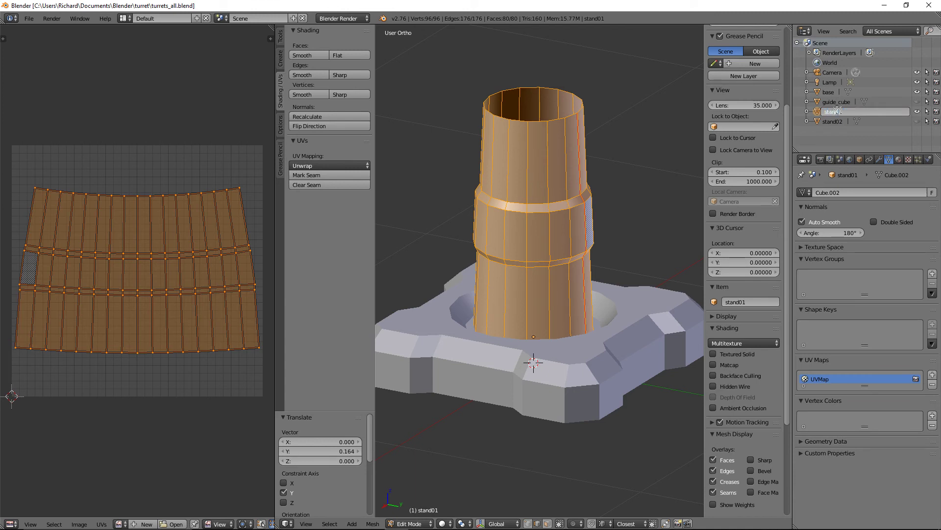
text(nd_cylinder)
key(Return)
click(835, 112)
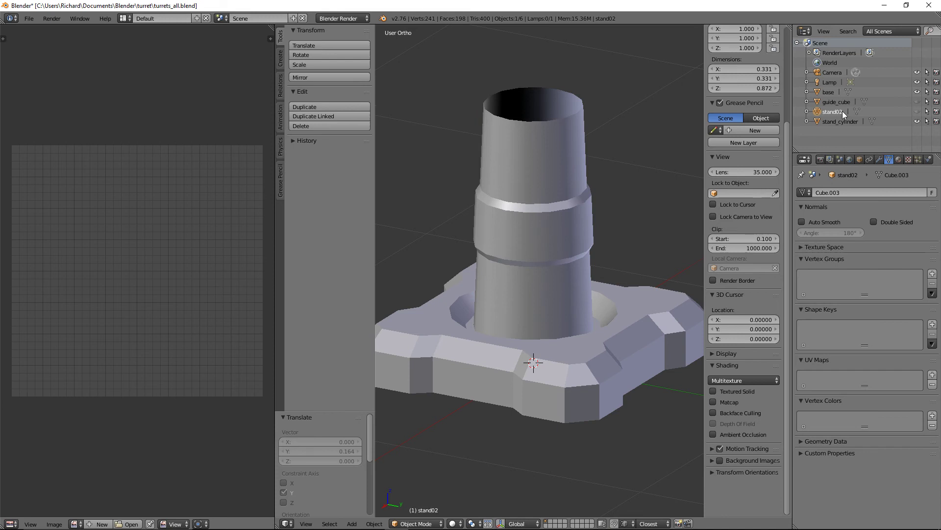
double_click(835, 111)
text(s)
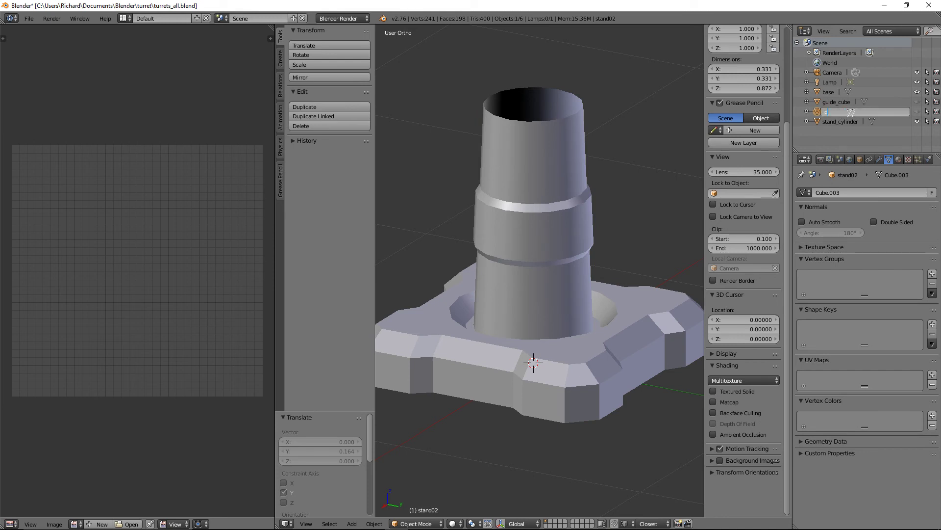
text(tand_block)
key(Return)
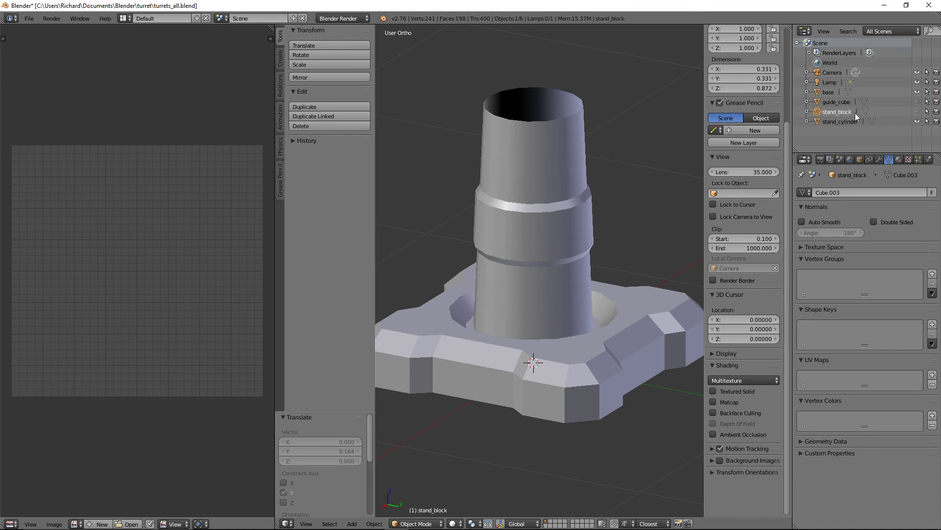
Show stand_block and hide stand_cylinder
click(917, 112)
click(917, 121)
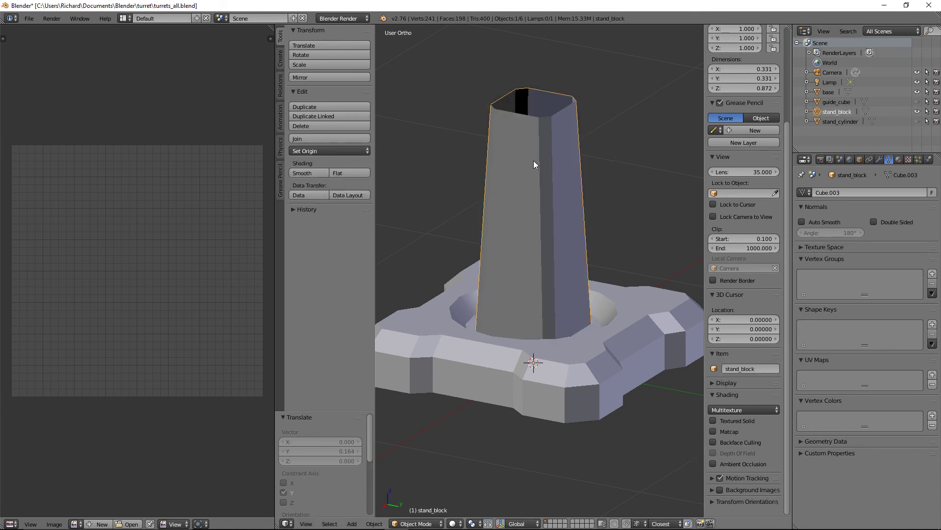
scroll(533, 160, up, 1)
Mark two vertical edges of the block as UV seams
key(Tab)
middle_drag(539, 163, 568, 210)
right_click(529, 172)
shift+right_click(570, 210)
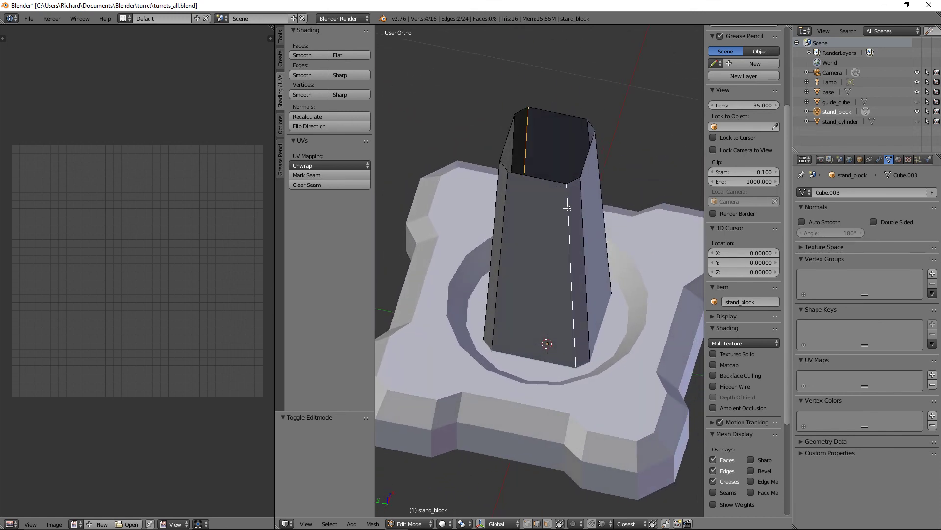
key(ctrl+e)
click(570, 210)
key(Tab)
Apply rotation and scale to stand_block, bringing its scale to 1.000
scroll(697, 166, up, 2)
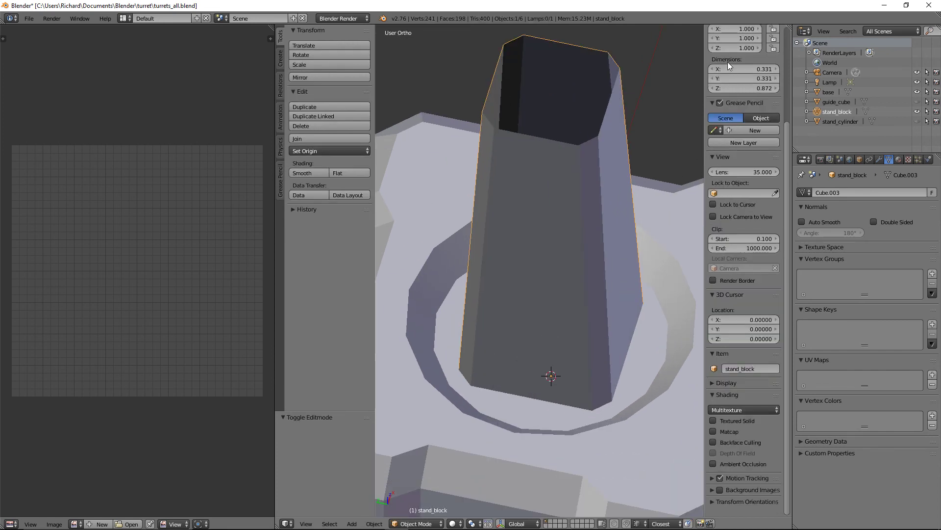
scroll(745, 98, up, 5)
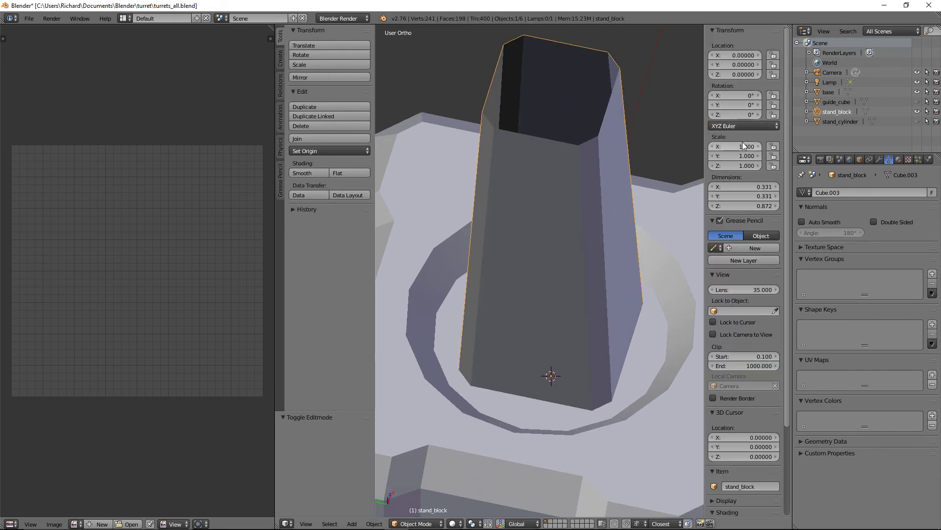
key(ctrl+a)
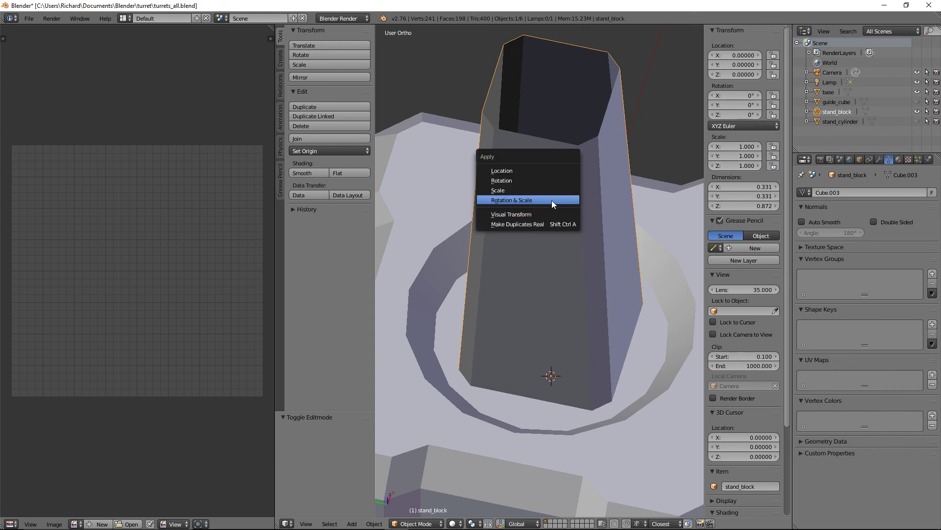
click(551, 200)
middle_drag(546, 189, 564, 170)
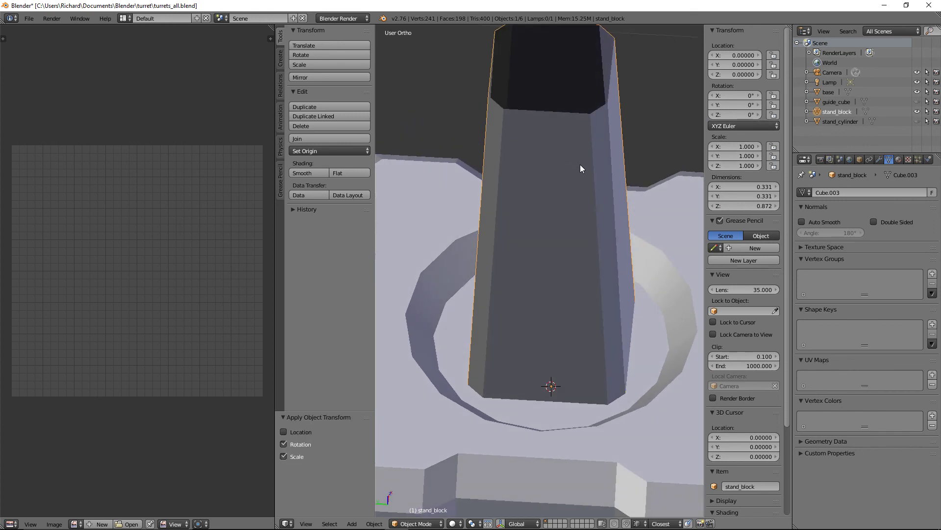
shift+middle_drag(621, 164, 610, 201)
Select all of stand_block in Edit Mode and unwrap its UVs
key(a)
key(a)
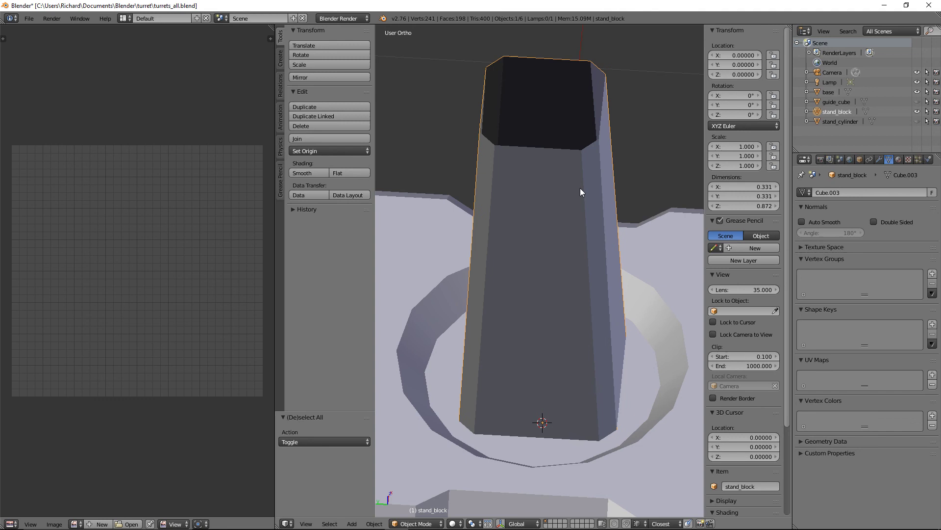
key(Tab)
key(a)
key(a)
key(u)
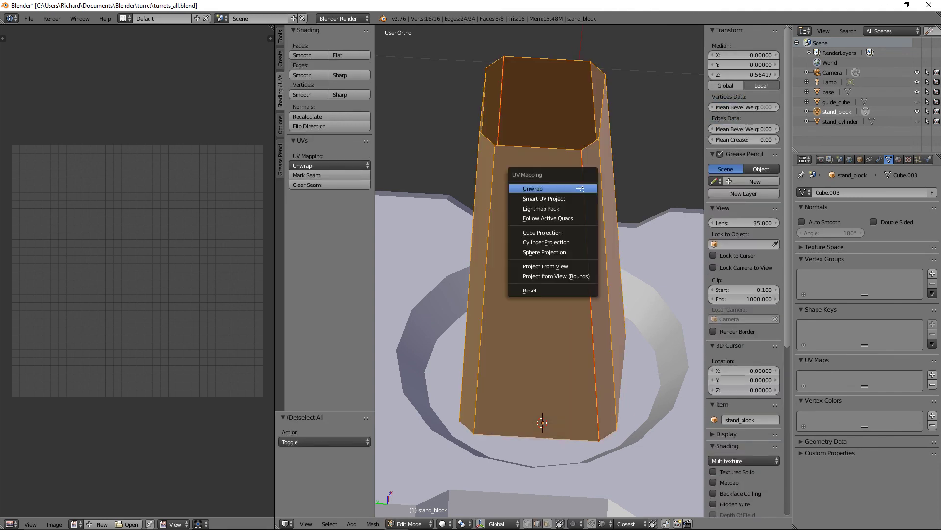
click(580, 188)
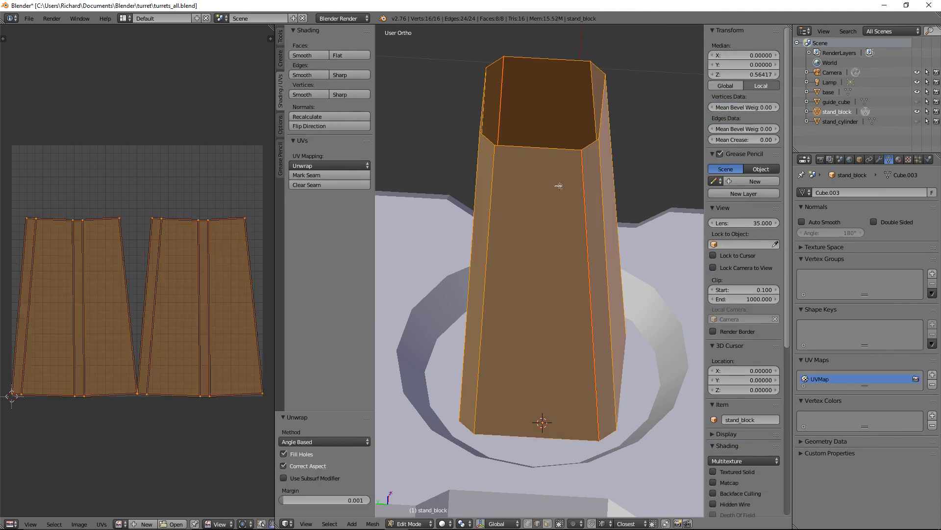
Rotate the left UV island 180° and move it into a new position
right_click(119, 216)
text(l)
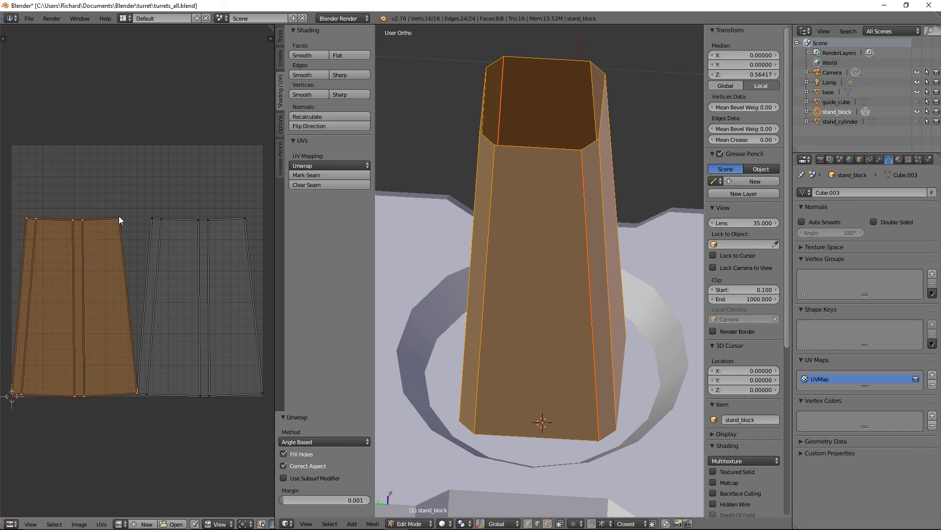
text(r180)
key(Return)
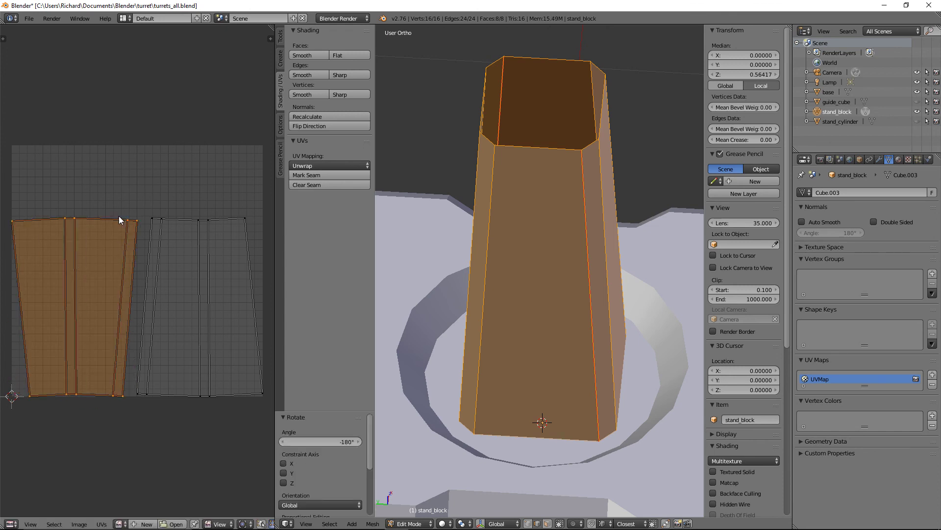
key(g)
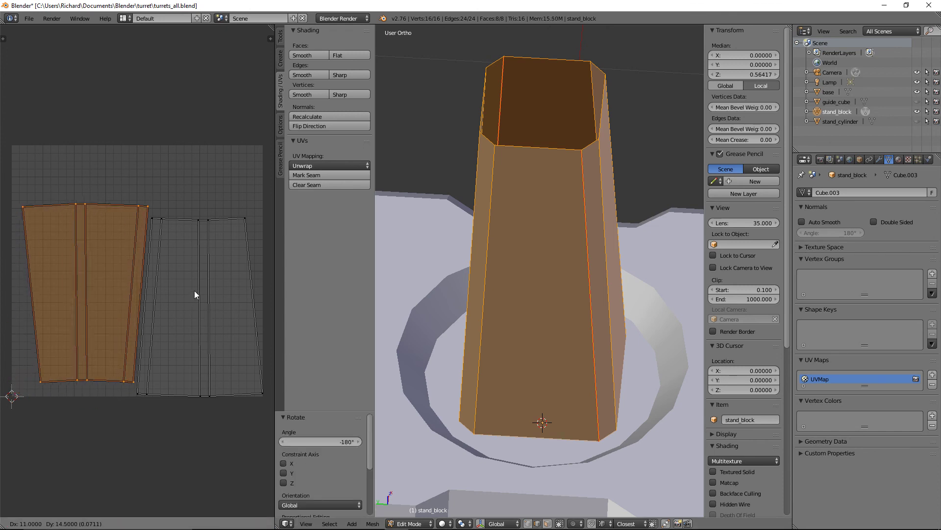
click(195, 291)
Move both UV islands upward and scale them to 1.012
key(a)
key(a)
key(g)
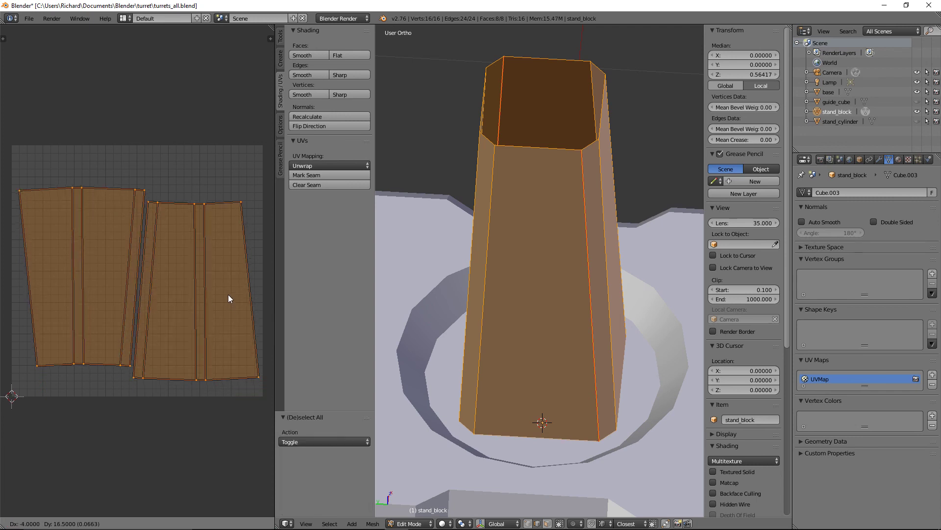
click(224, 285)
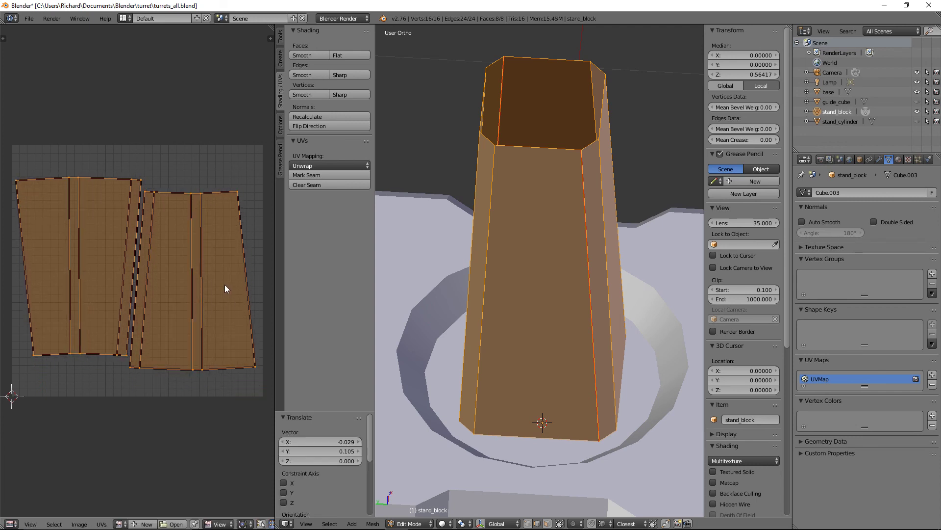
key(s)
click(262, 312)
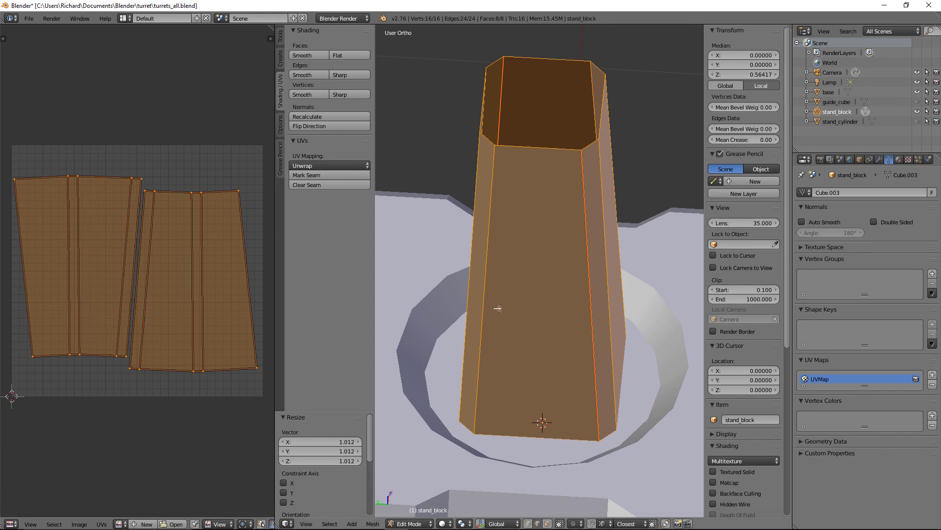
scroll(576, 275, down, 3)
scroll(582, 278, up, 3)
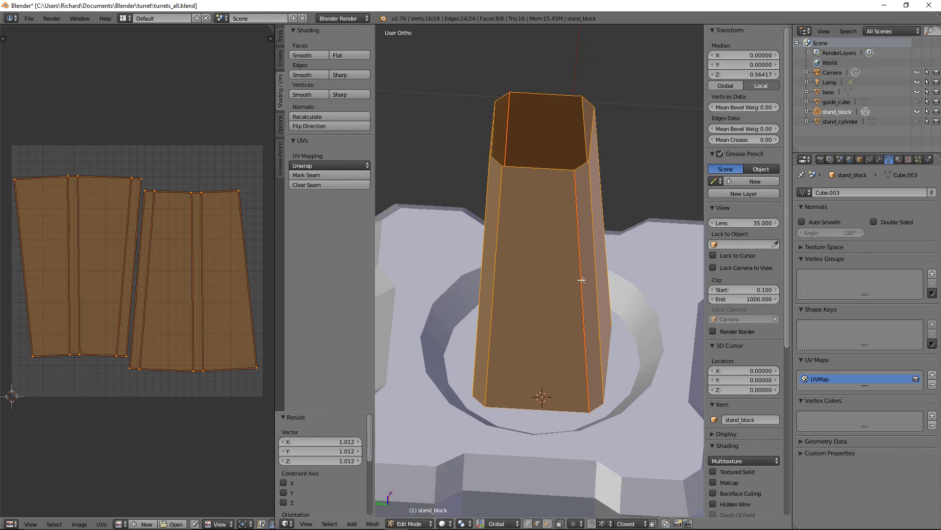
Return stand_block to Object Mode and unhide stand_cylinder around it on the base
middle_drag(582, 278, 522, 275)
key(Tab)
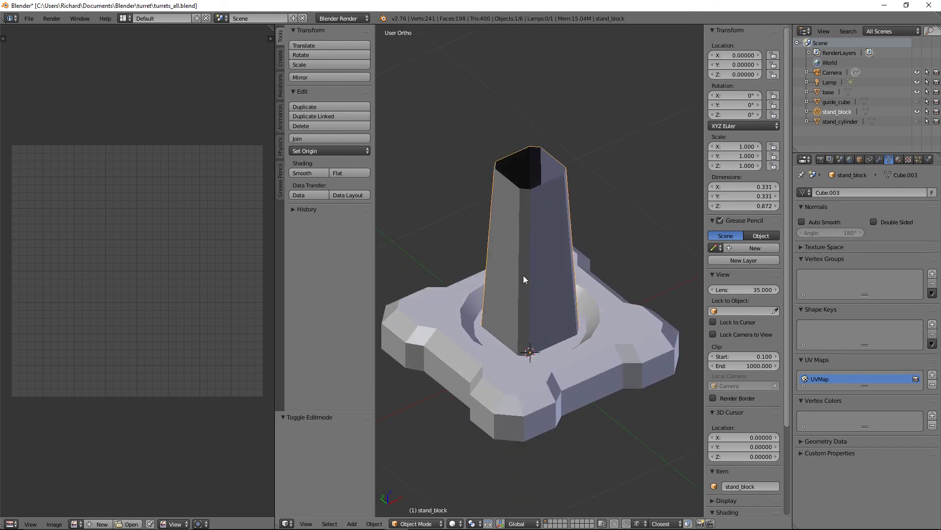
click(917, 121)
middle_drag(579, 206, 492, 198)
scroll(493, 198, up, 2)
scroll(493, 198, down, 4)
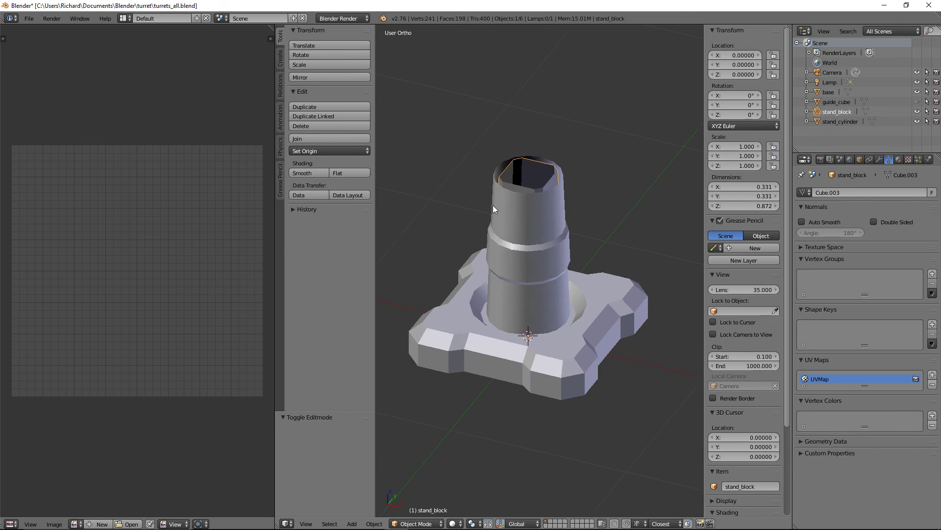
mouse_move(520, 220)
middle_down()
mouse_move(530, 217)
mouse_move(539, 191)
mouse_move(522, 195)
mouse_move(511, 214)
middle_up()
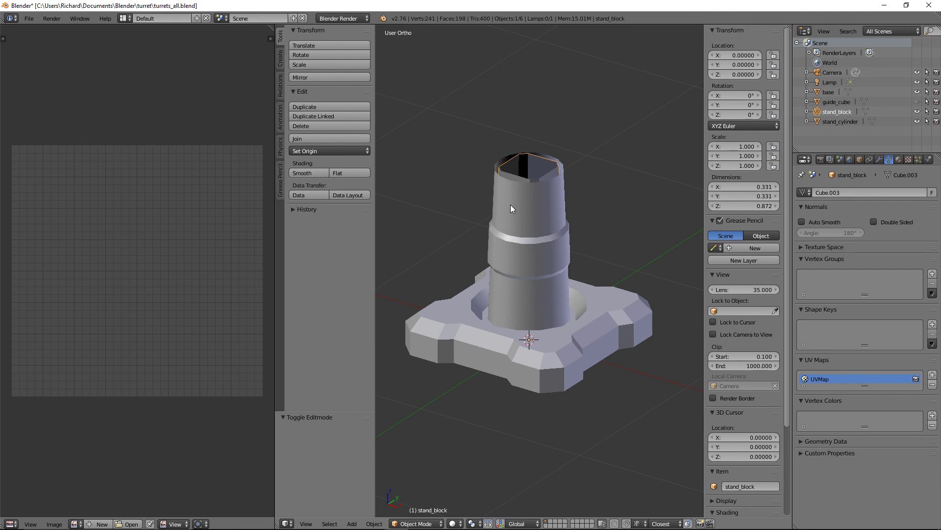